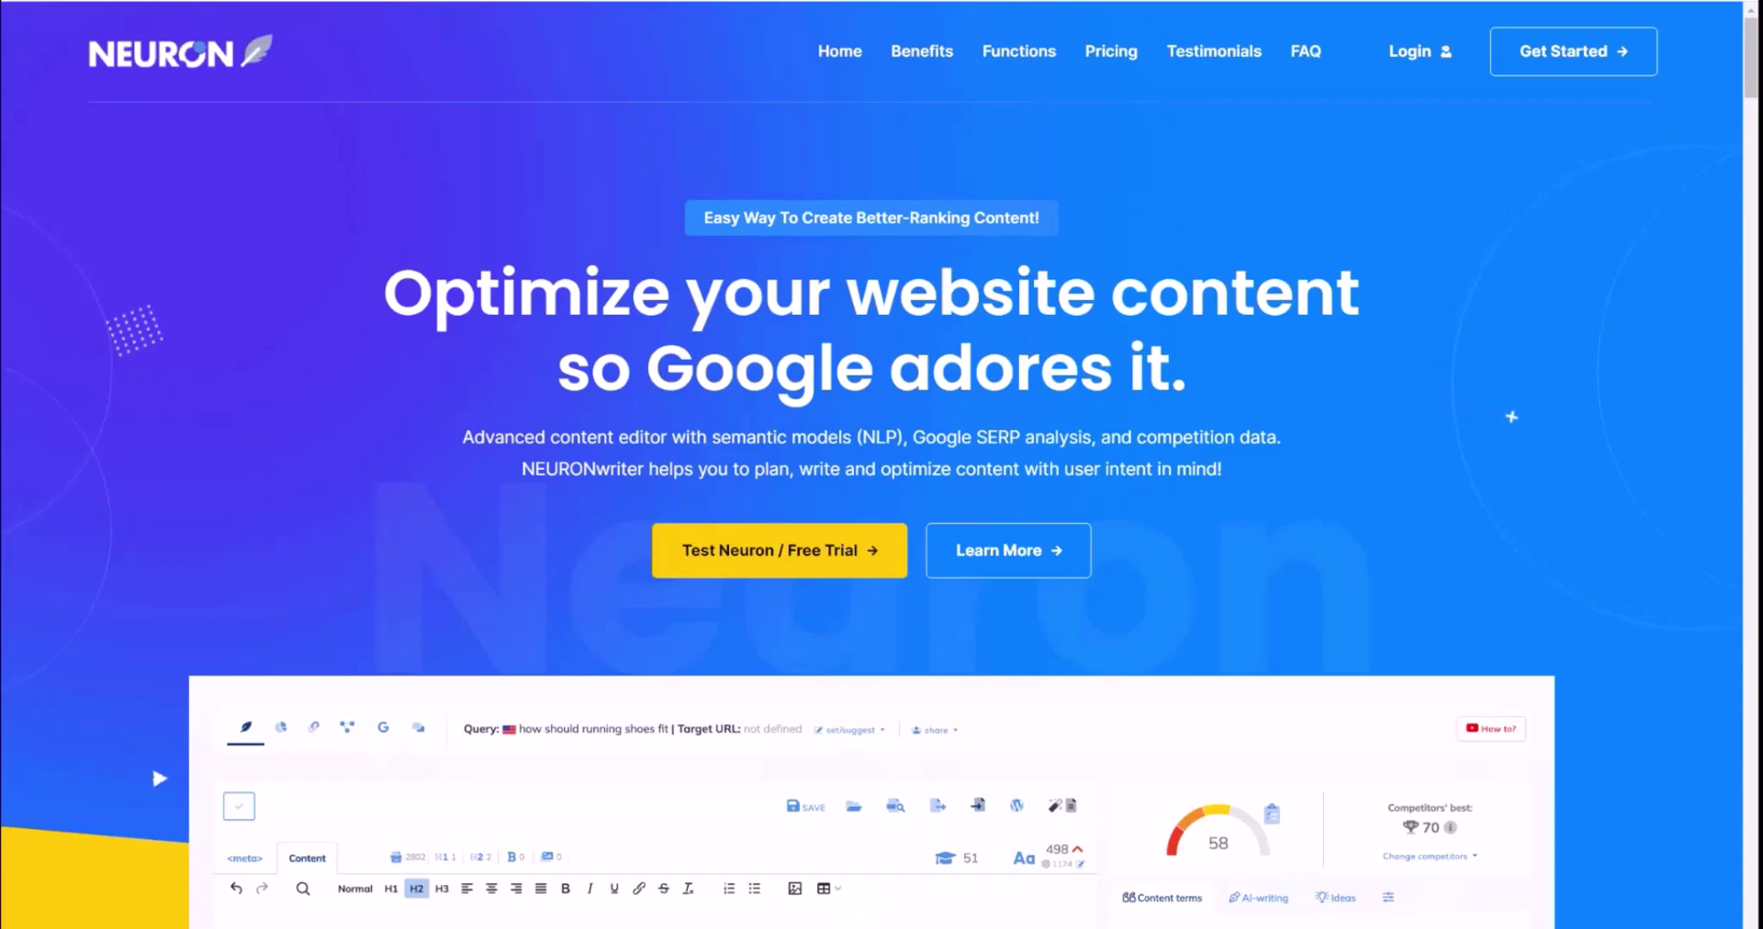
Step: Scroll the homepage down to the editor demo of 'How Should Running Shoes Fit?' (score 58)
{"action": "scroll", "coordinate": [309, 284], "scroll_direction": "down", "scroll_amount": 7}
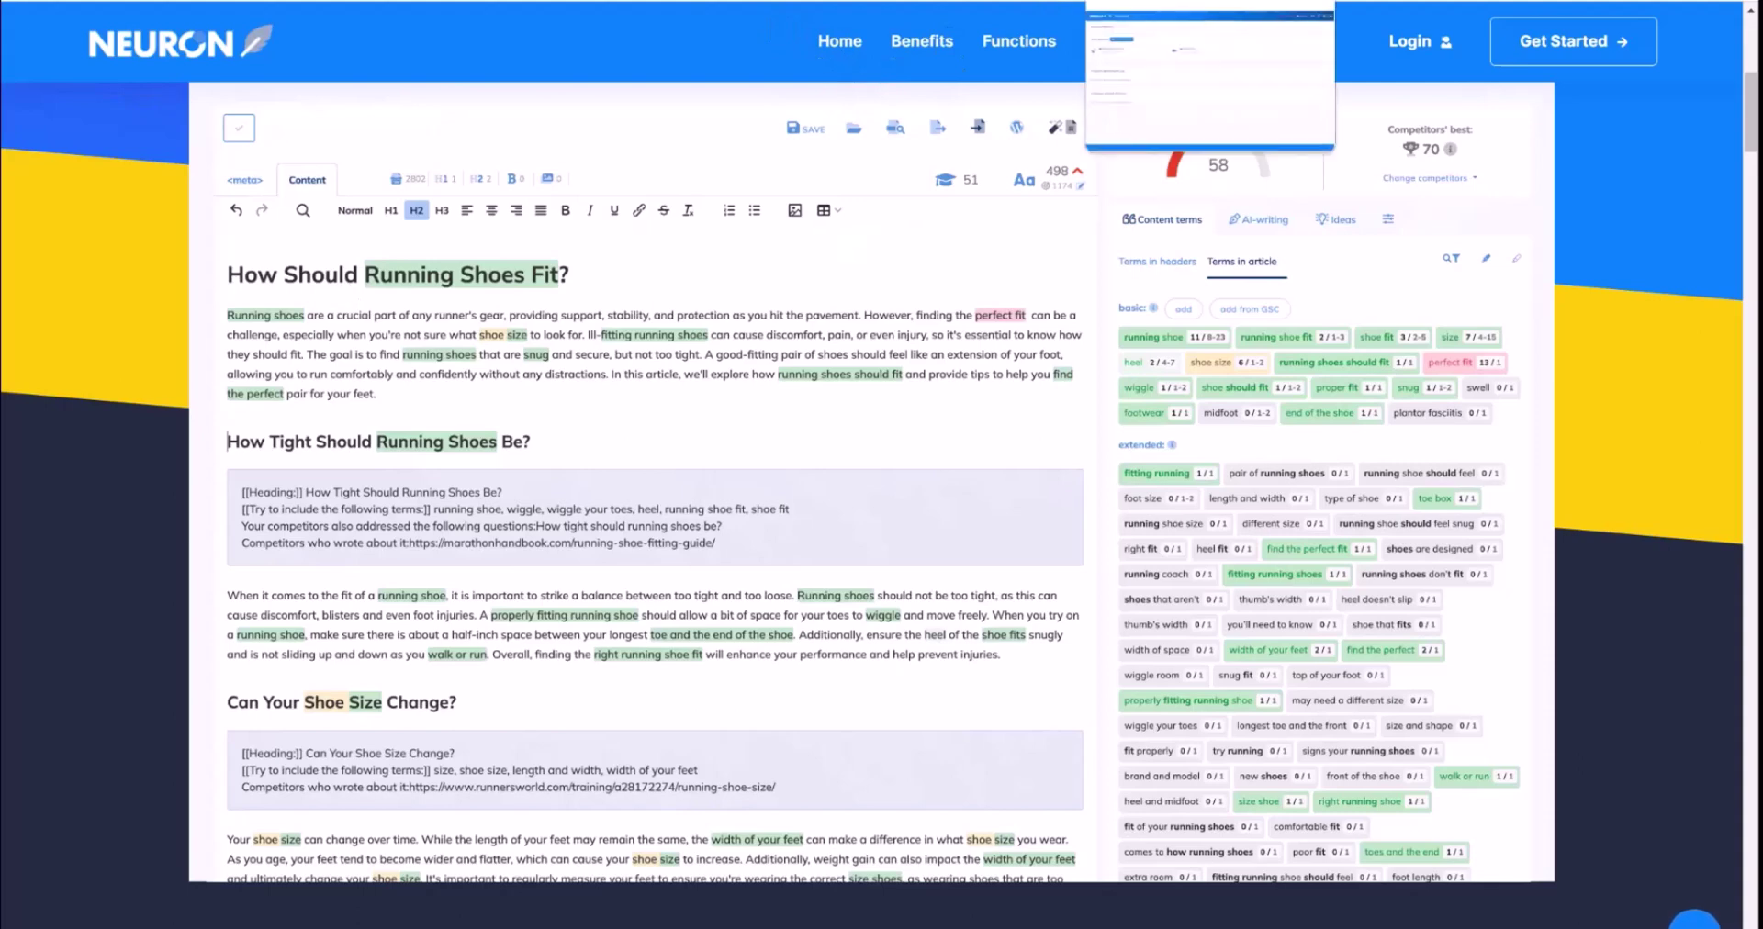
Step: From the dashboard, dismiss the new-project window and open the second project's analysed queries list
{"action": "left_click", "coordinate": [1210, 73]}
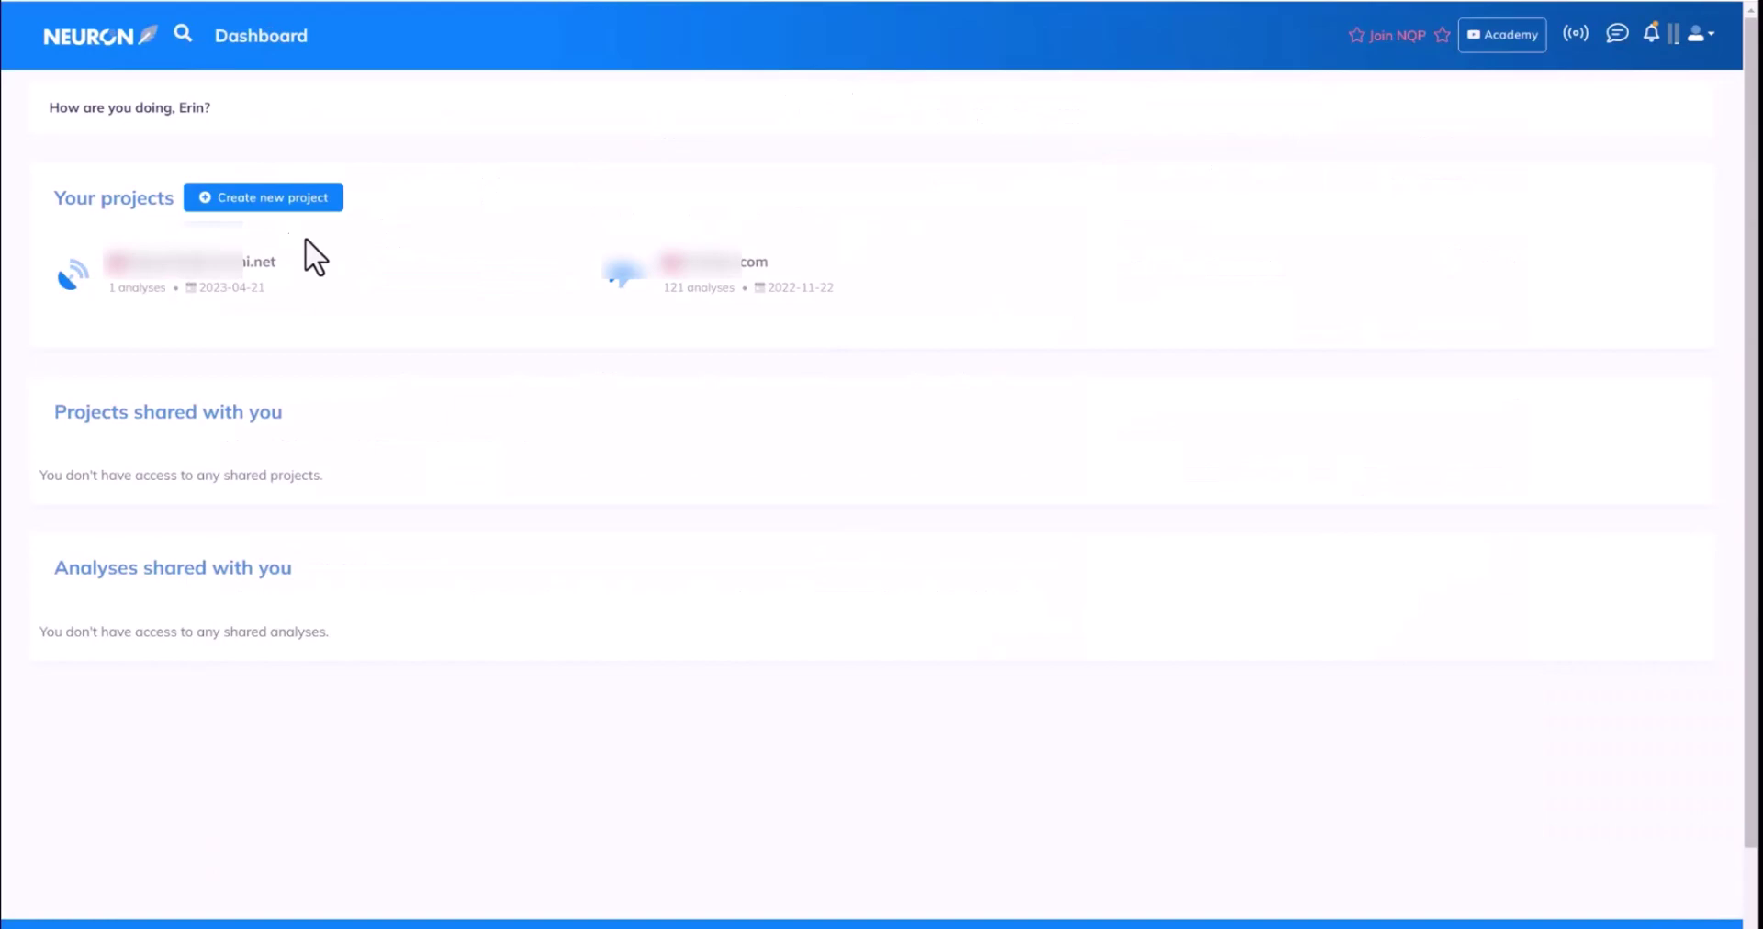
{"action": "left_click", "coordinate": [289, 203]}
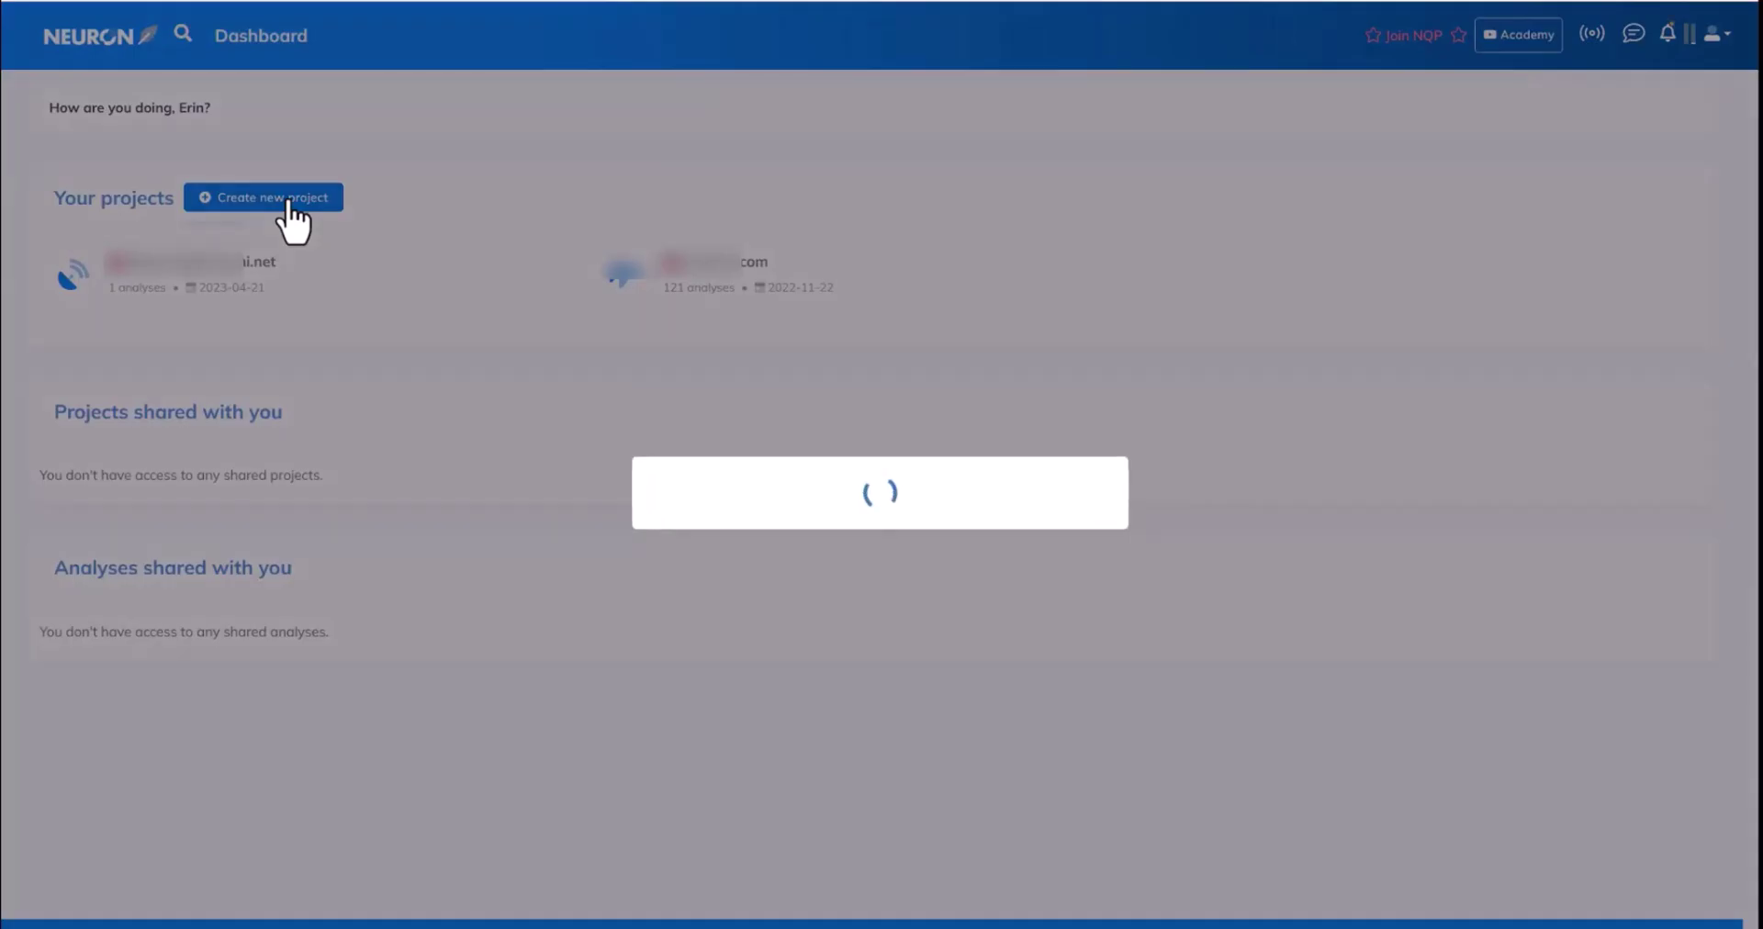
{"action": "left_click", "coordinate": [588, 658]}
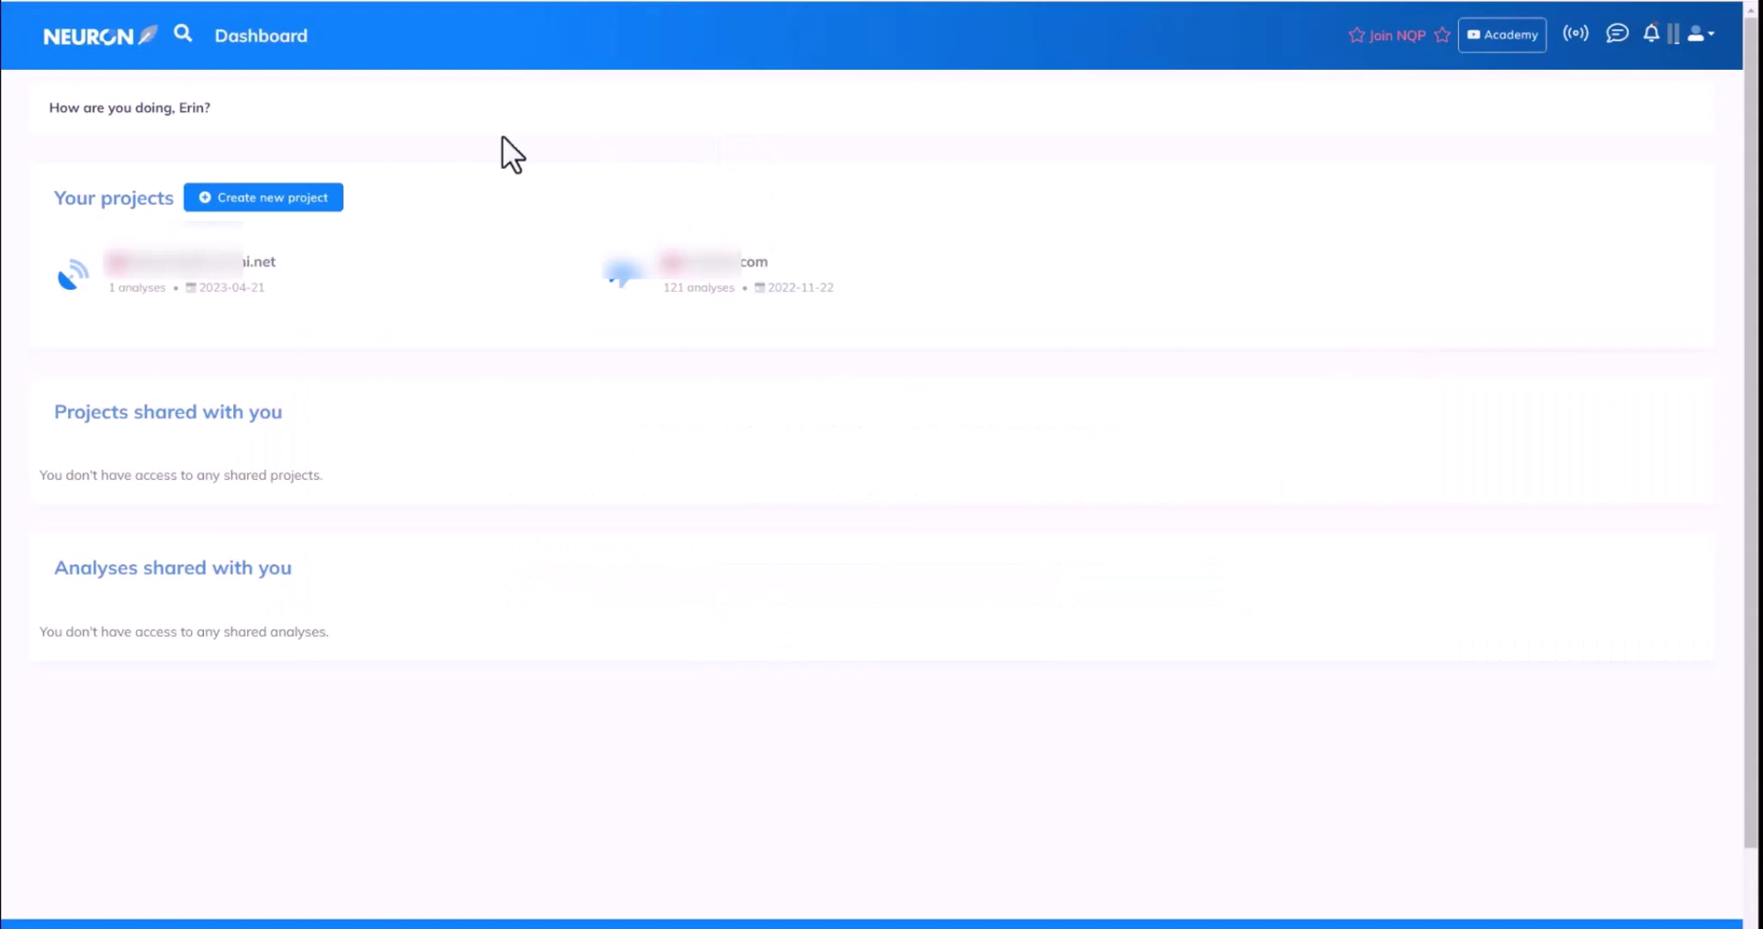
{"action": "left_click", "coordinate": [732, 278]}
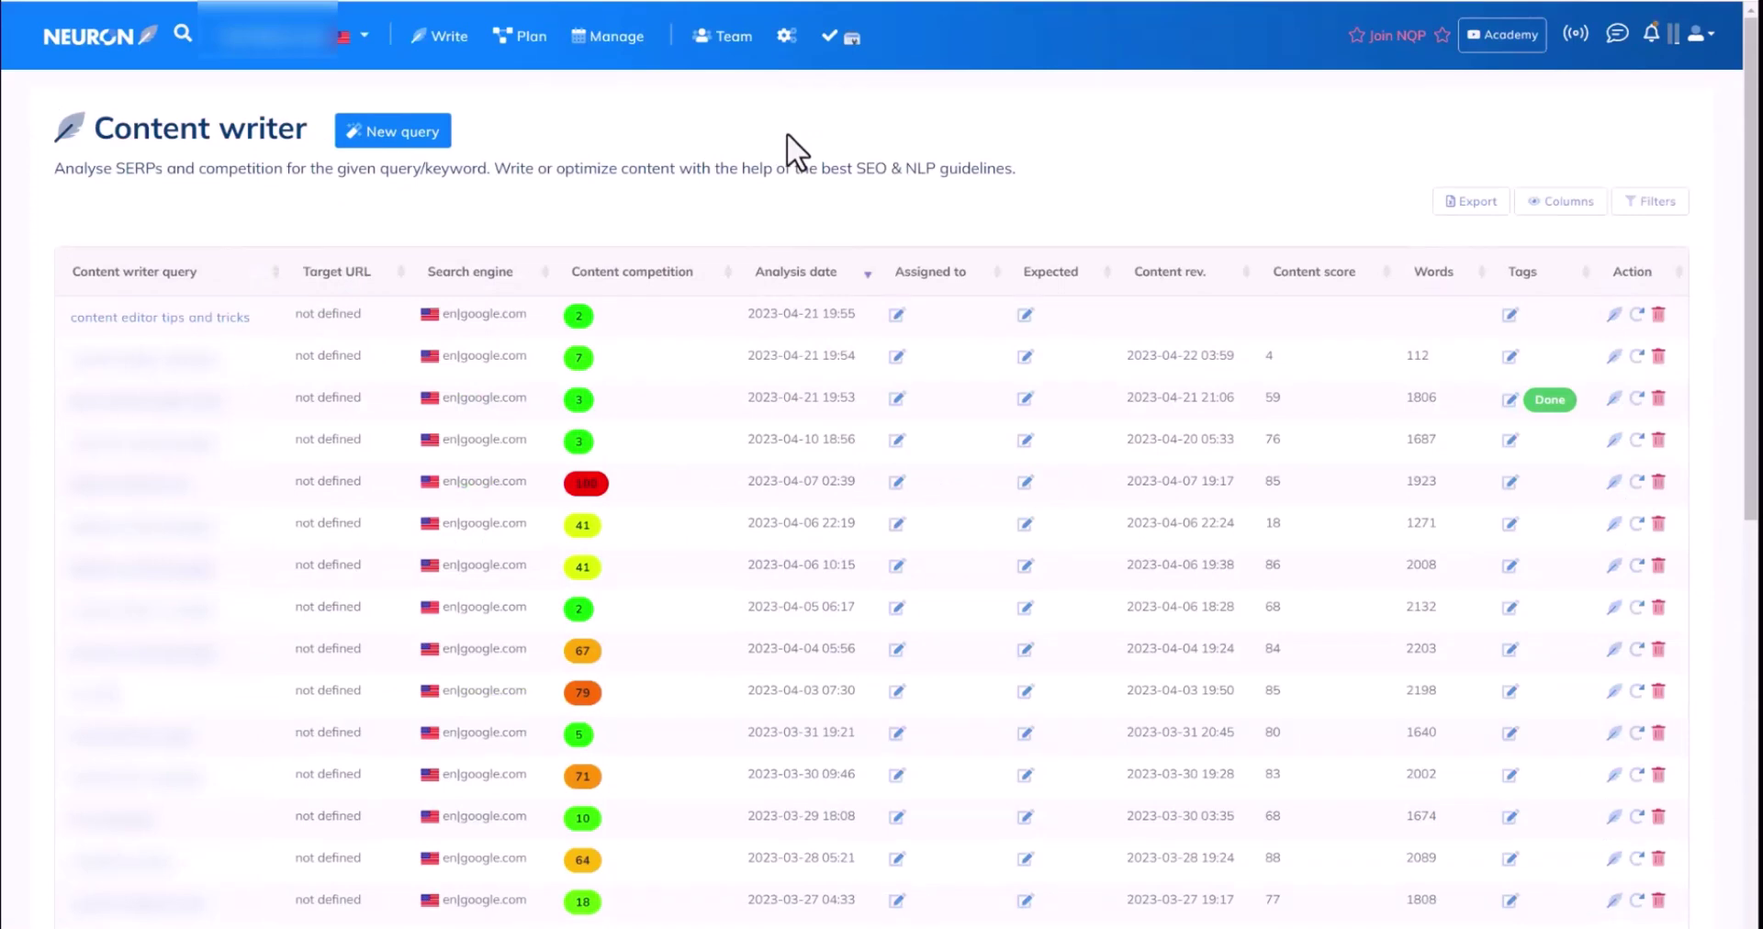
{"action": "scroll", "coordinate": [785, 196], "scroll_direction": "down", "scroll_amount": 8}
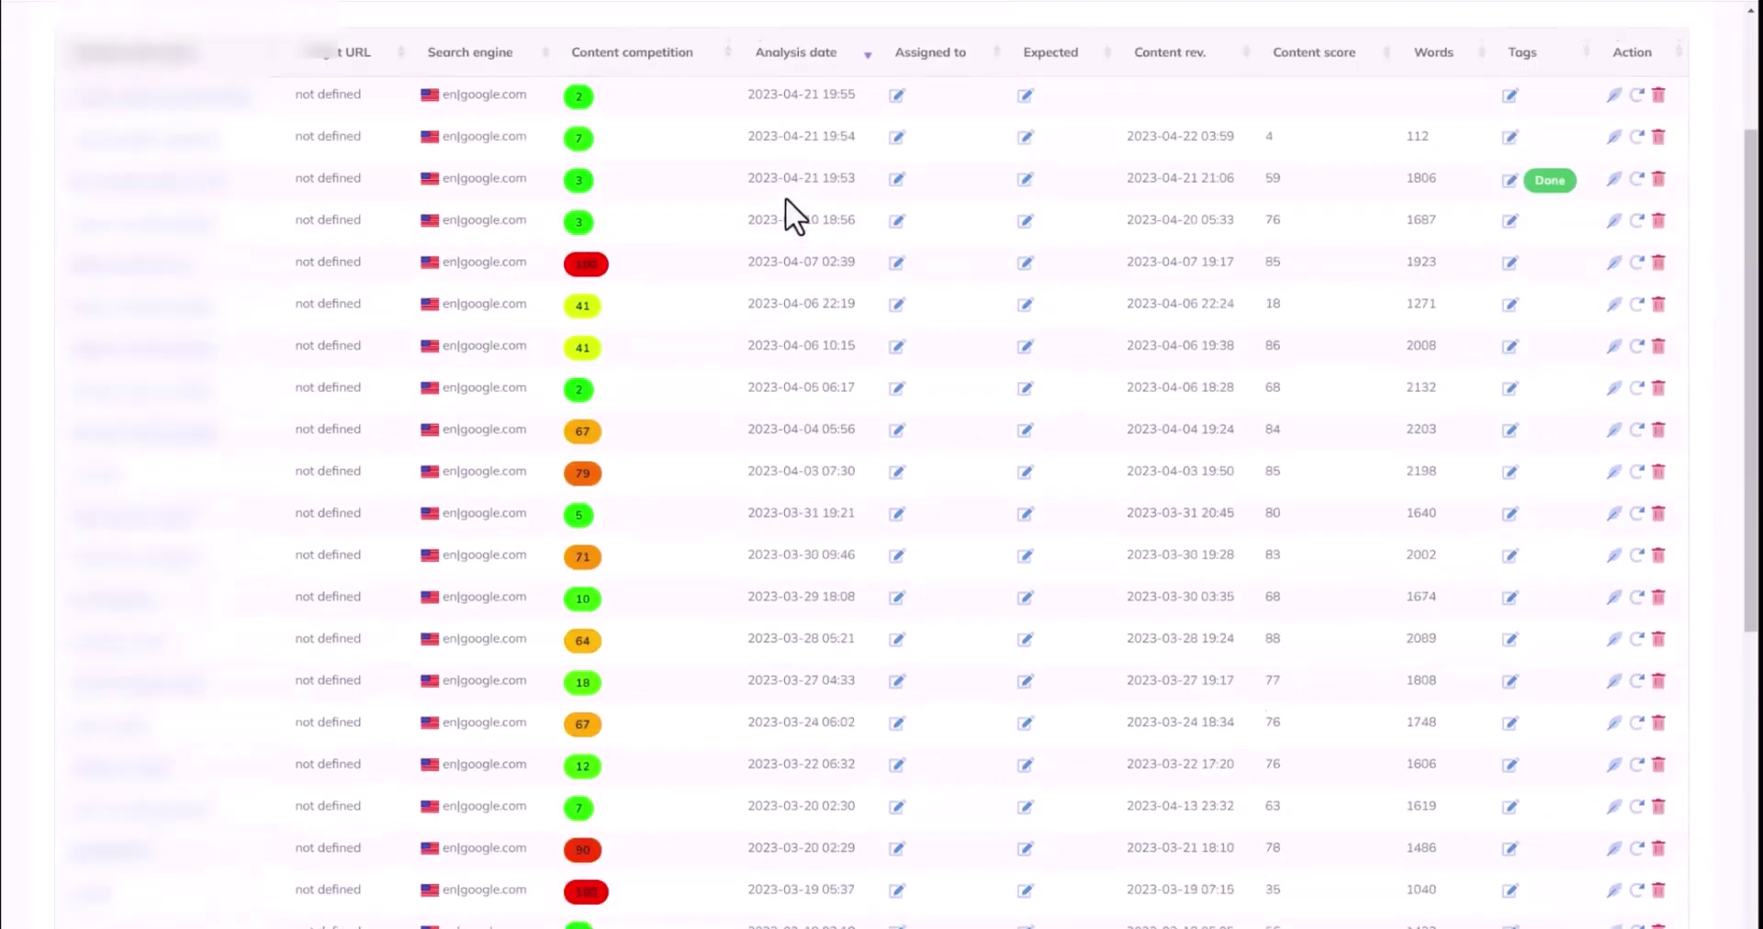
{"action": "scroll", "coordinate": [817, 368], "scroll_direction": "down", "scroll_amount": 1}
{"action": "scroll", "coordinate": [843, 549], "scroll_direction": "up", "scroll_amount": 15}
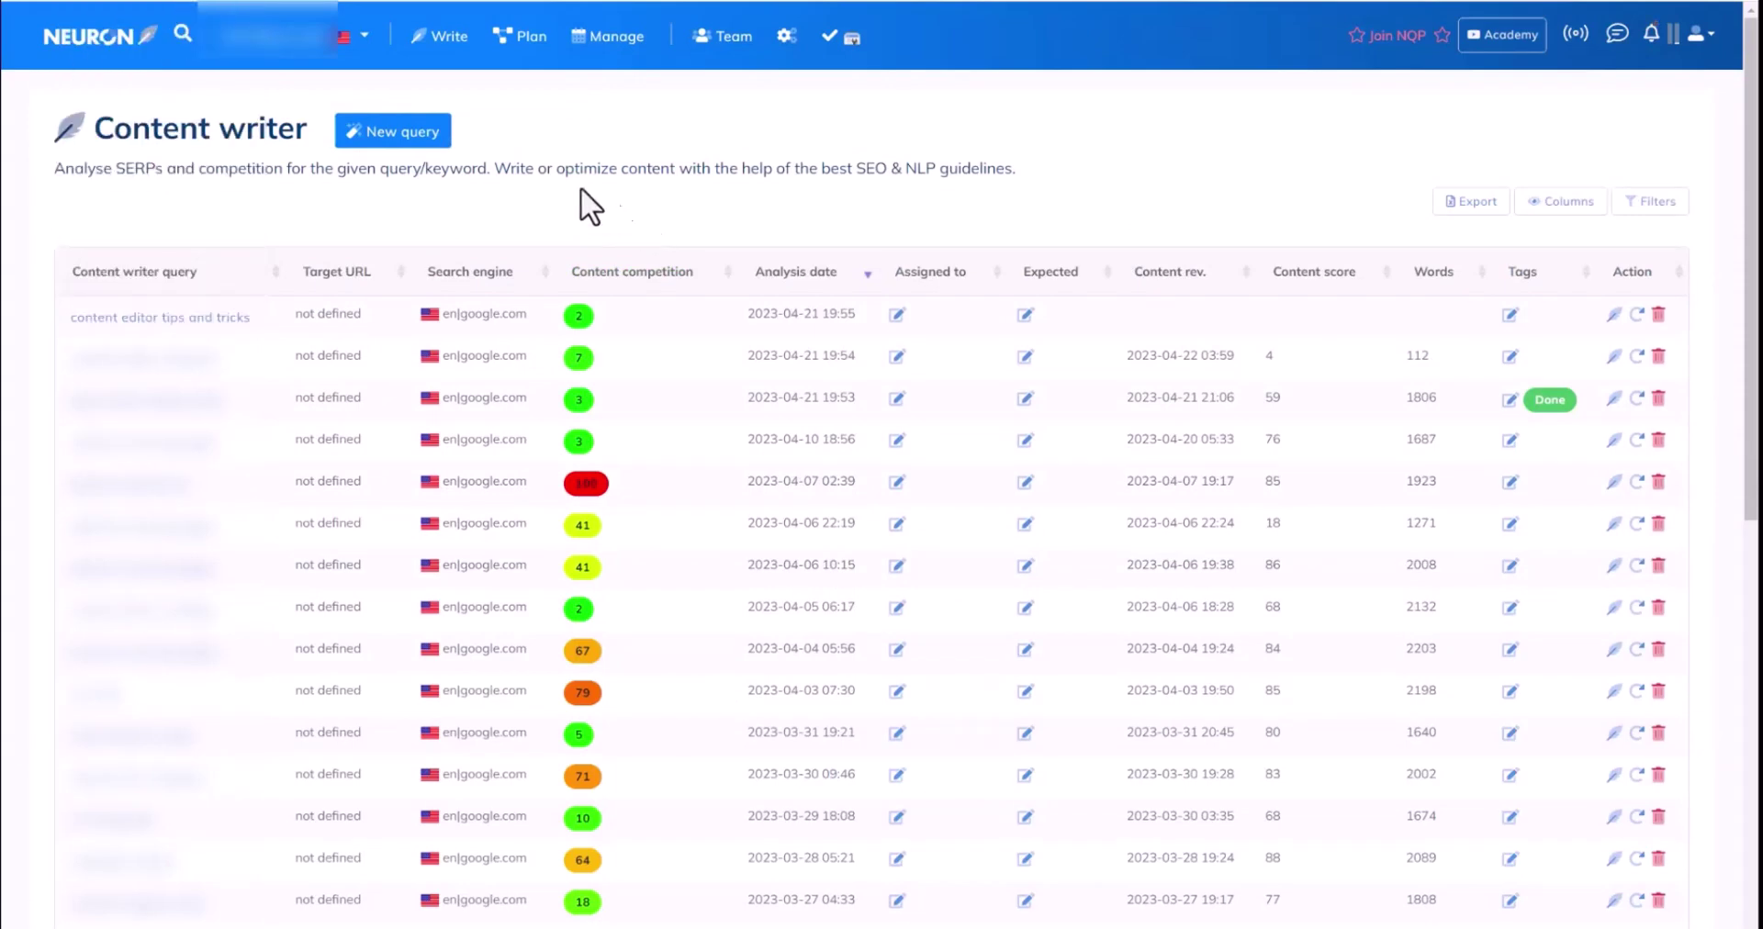
Step: Start a new query, keep UNITED STATES as the search engine, and reveal the advanced settings
{"action": "left_click", "coordinate": [393, 138]}
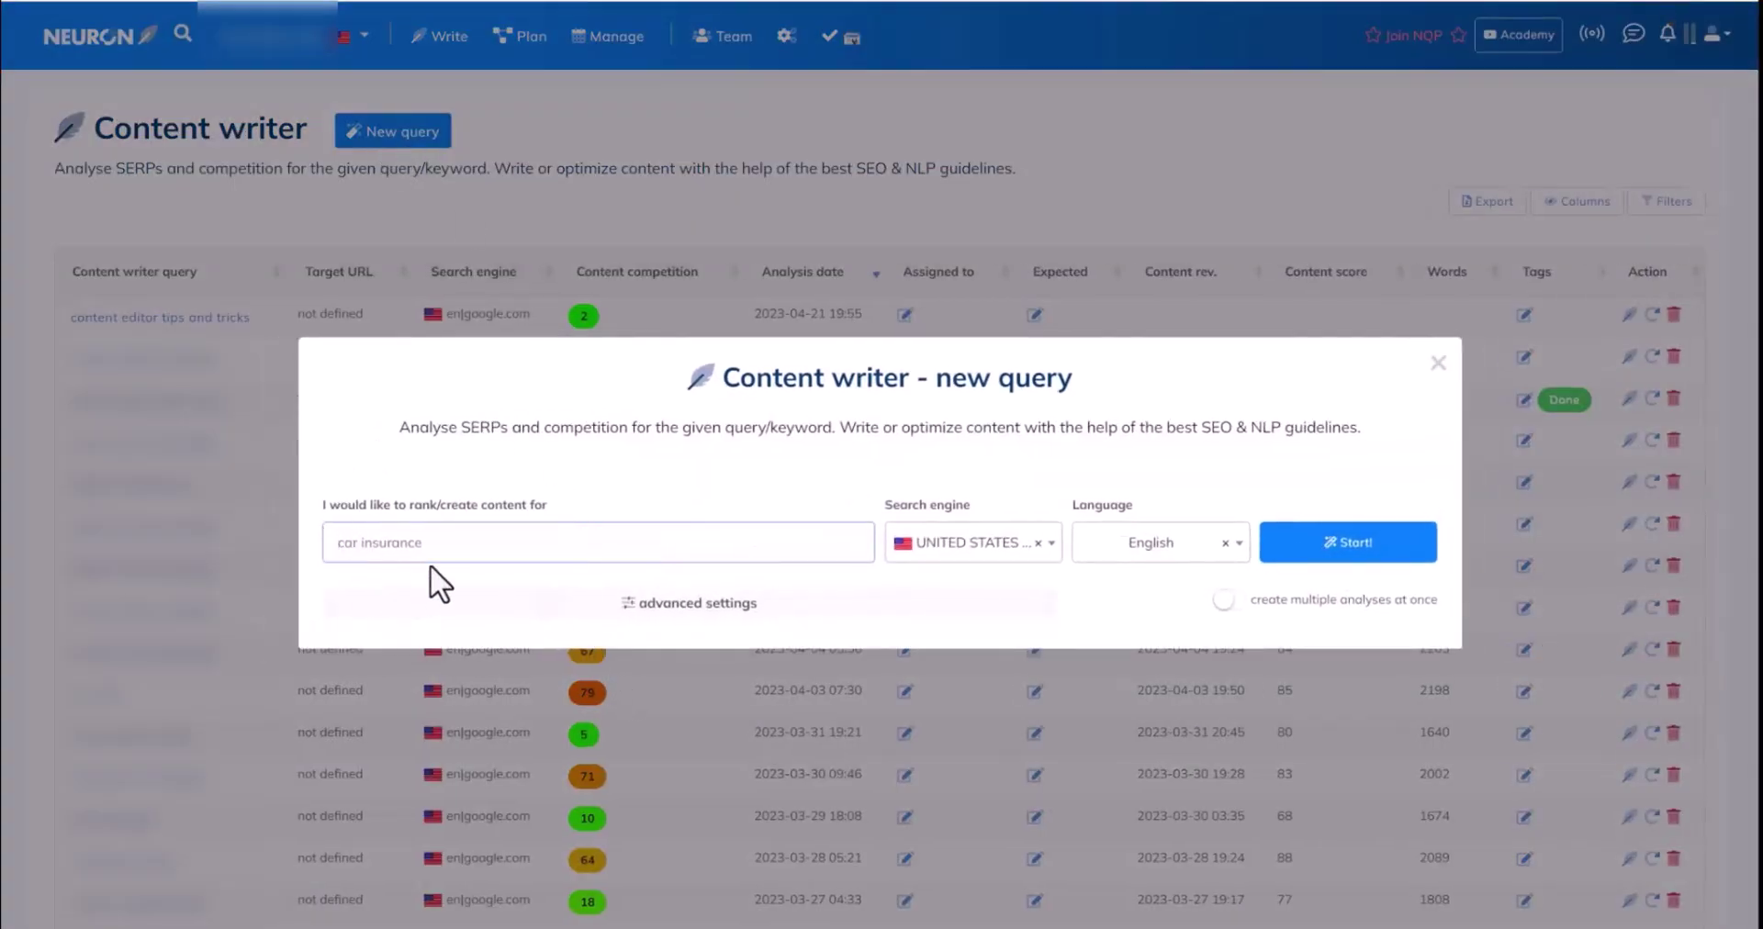
{"action": "left_click", "coordinate": [965, 555]}
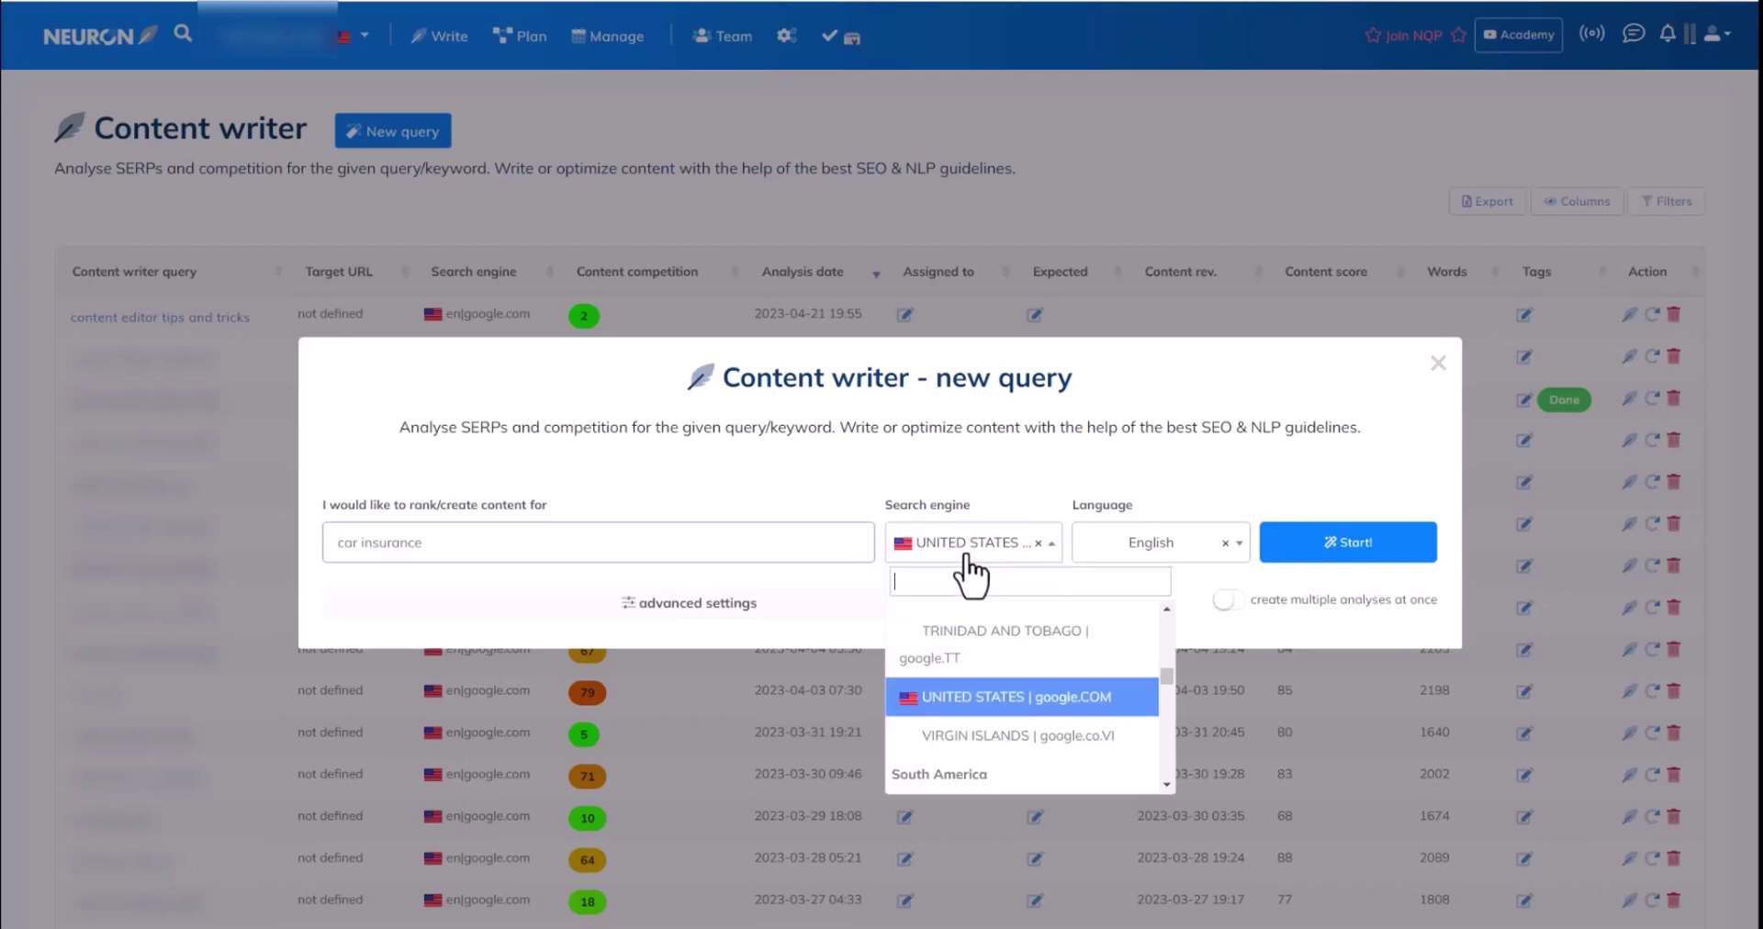
{"action": "left_click", "coordinate": [1012, 442]}
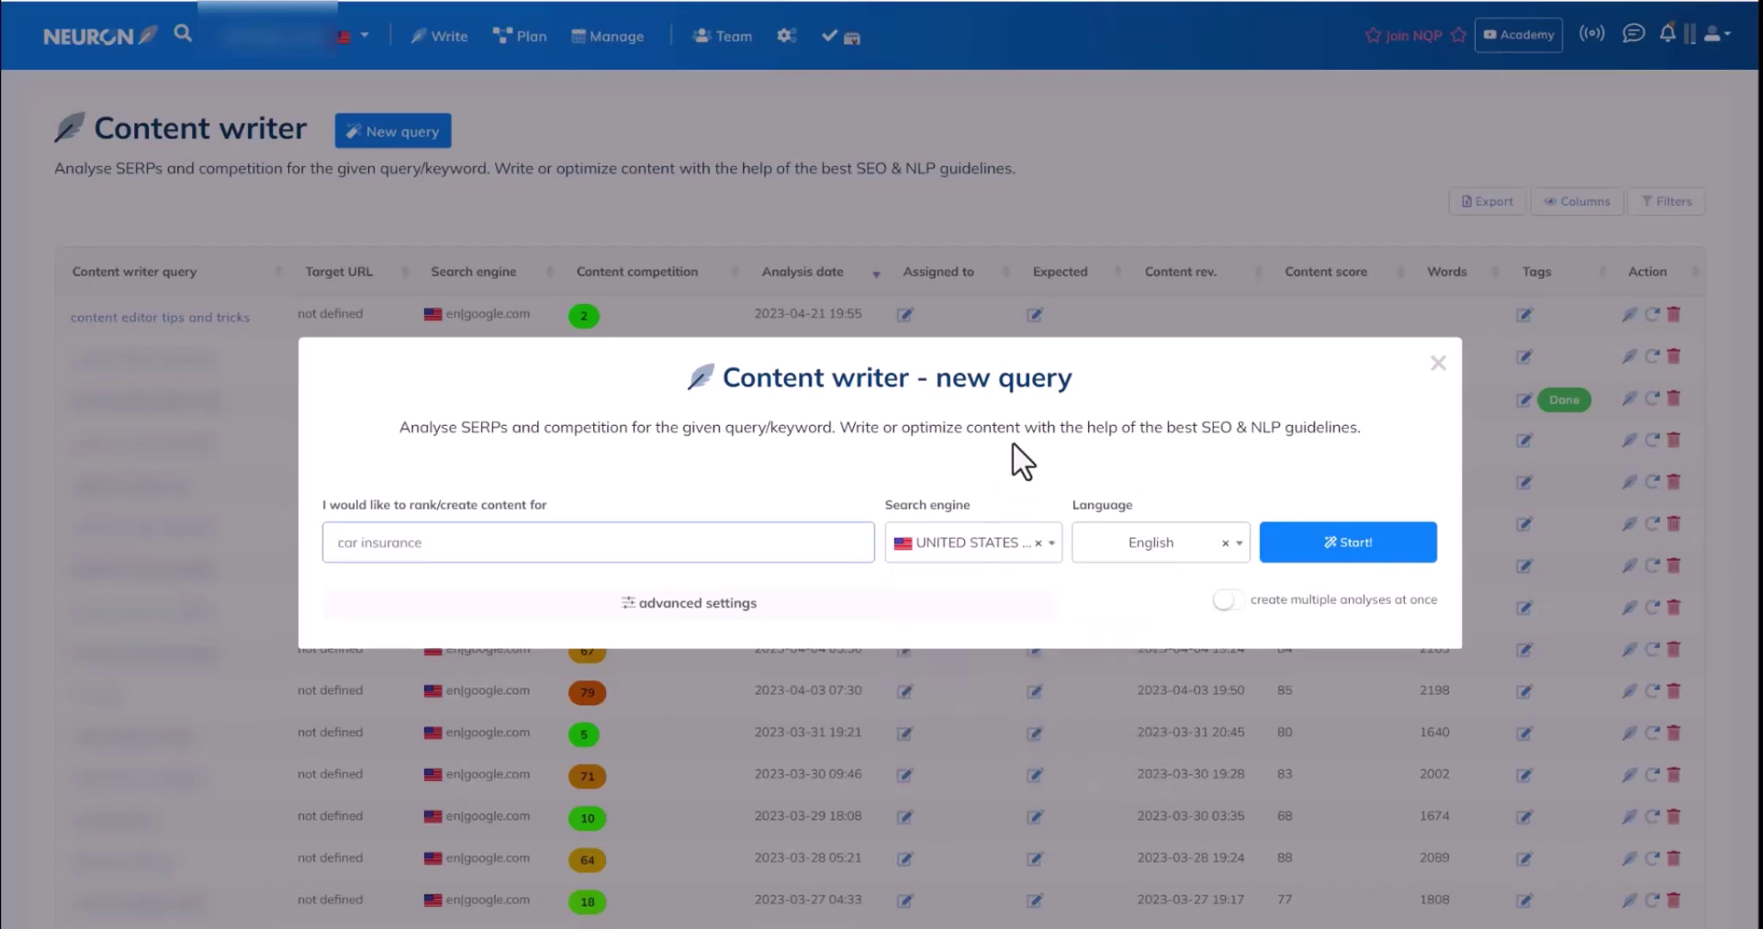
{"action": "left_click", "coordinate": [669, 604]}
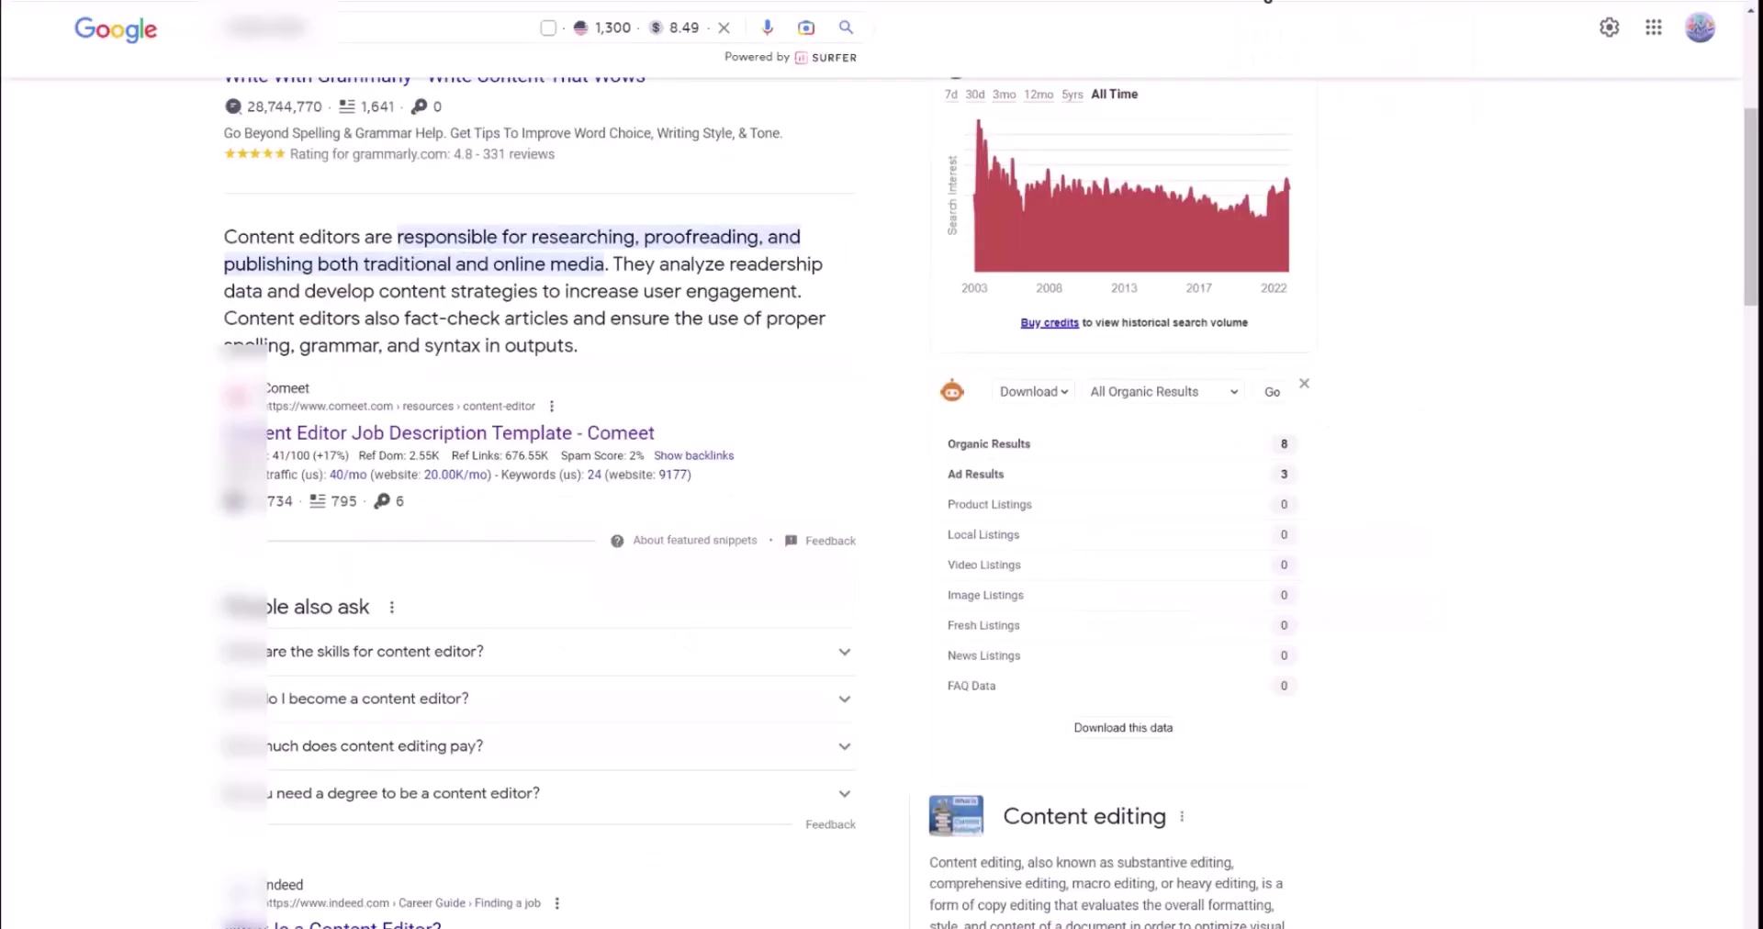
Step: Open the Comeet content editor result and paste its link into the query's custom URLs
{"action": "scroll", "coordinate": [120, 275], "scroll_direction": "up", "scroll_amount": 5}
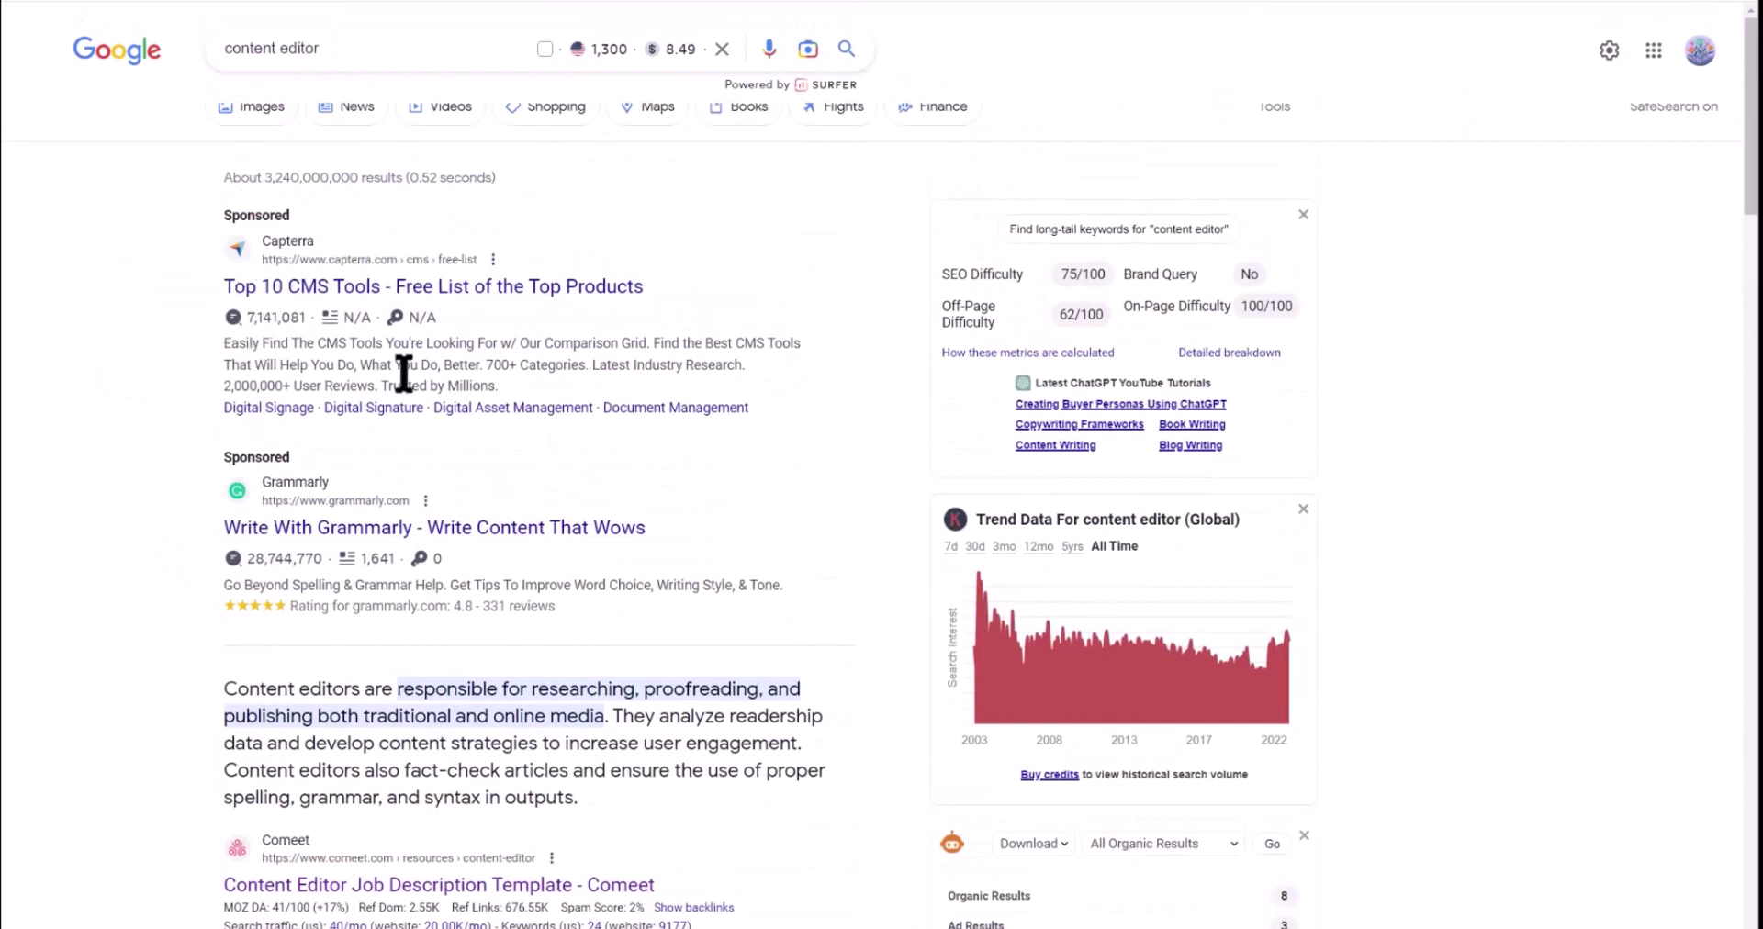
{"action": "scroll", "coordinate": [129, 432], "scroll_direction": "down", "scroll_amount": 5}
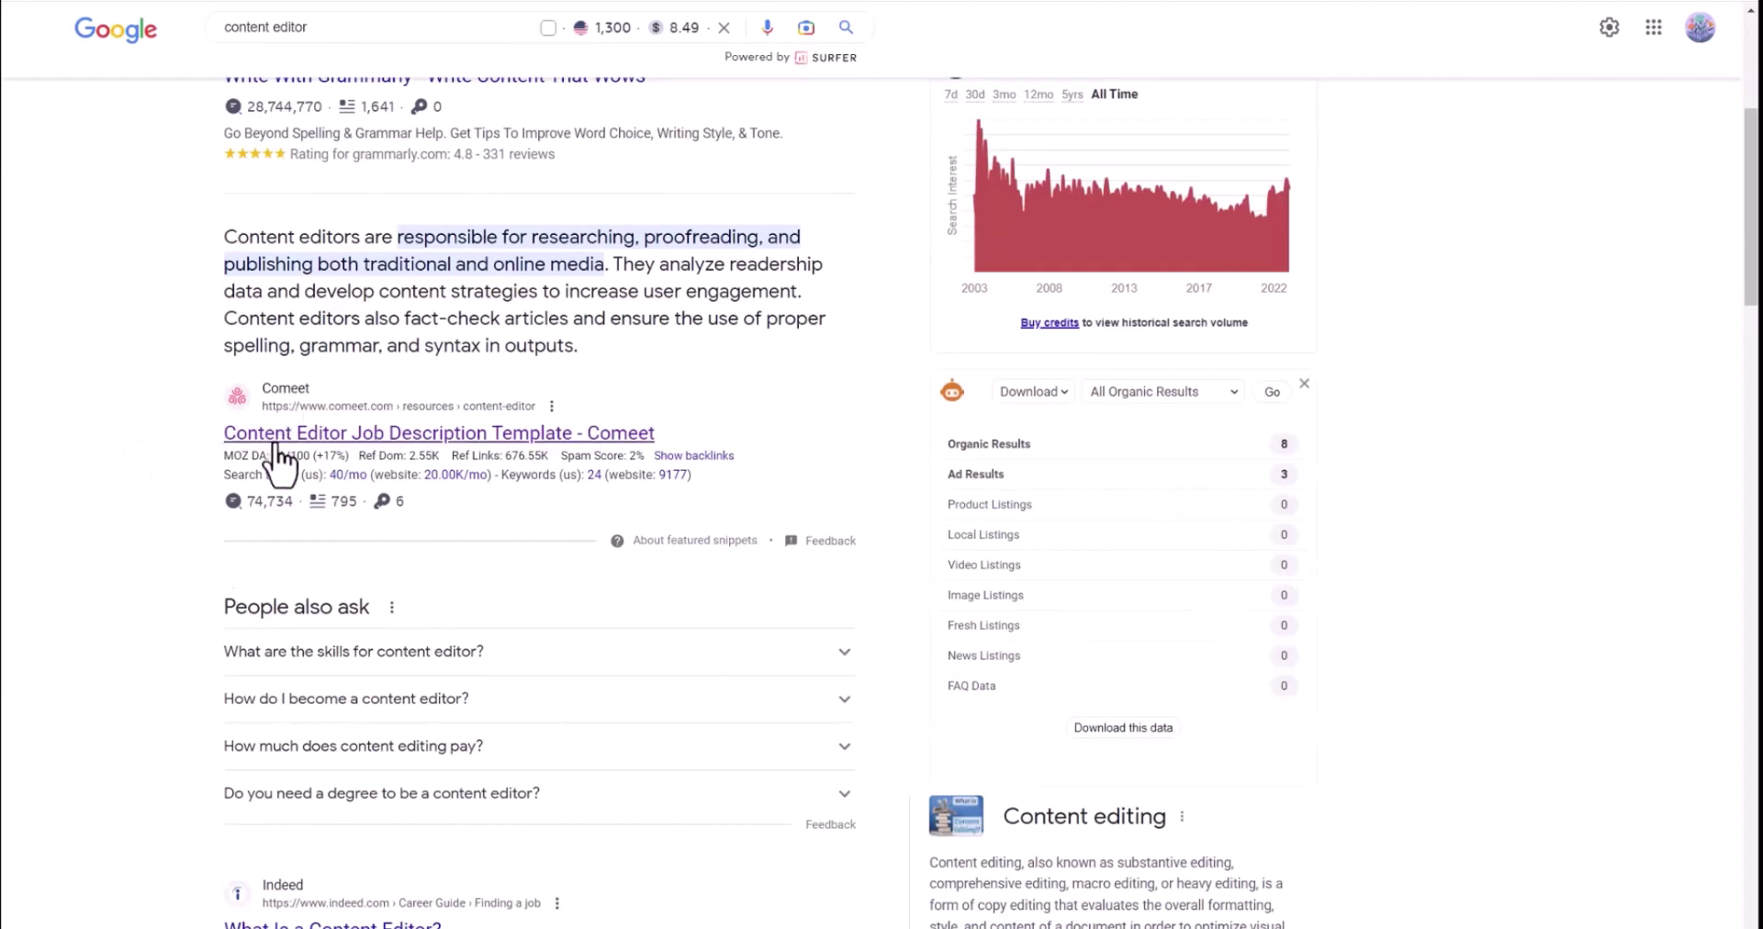
{"action": "left_click", "coordinate": [299, 434]}
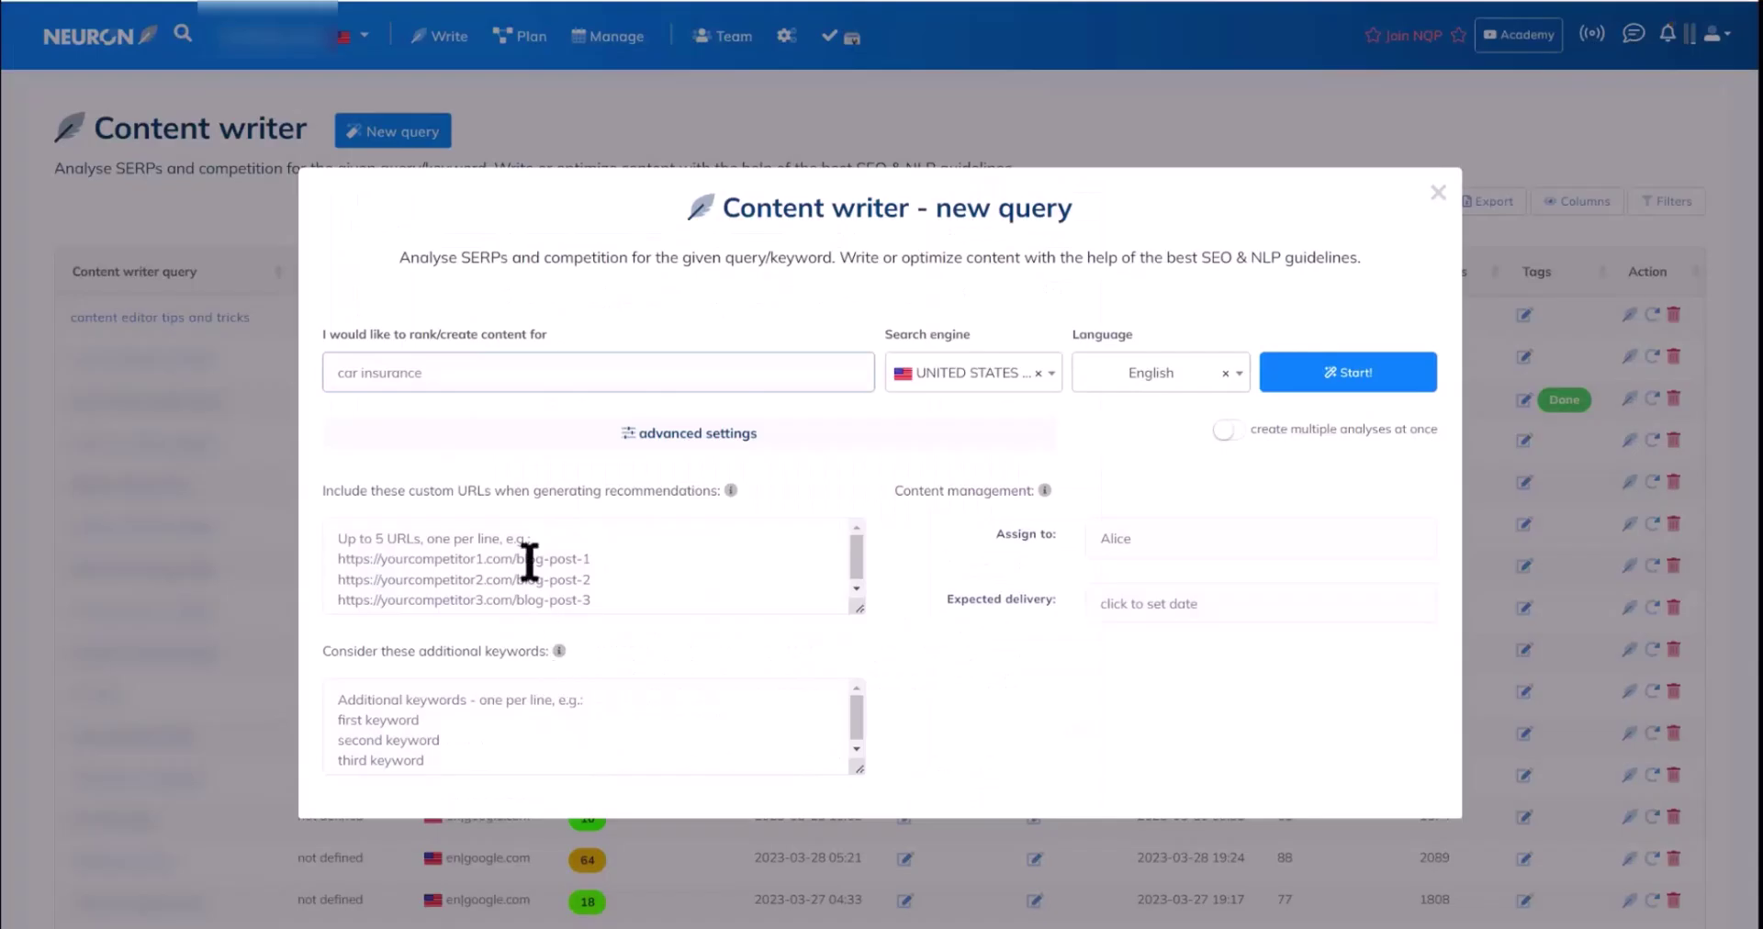
{"action": "left_click", "coordinate": [532, 563]}
{"action": "type", "text": "https://www.comeet.com/resources/job-descriptions/content-editor#:~:text=Content%20editors%20are%20responsible%20for,grammar%2C%20and%20syntax%20in%20outputs."}
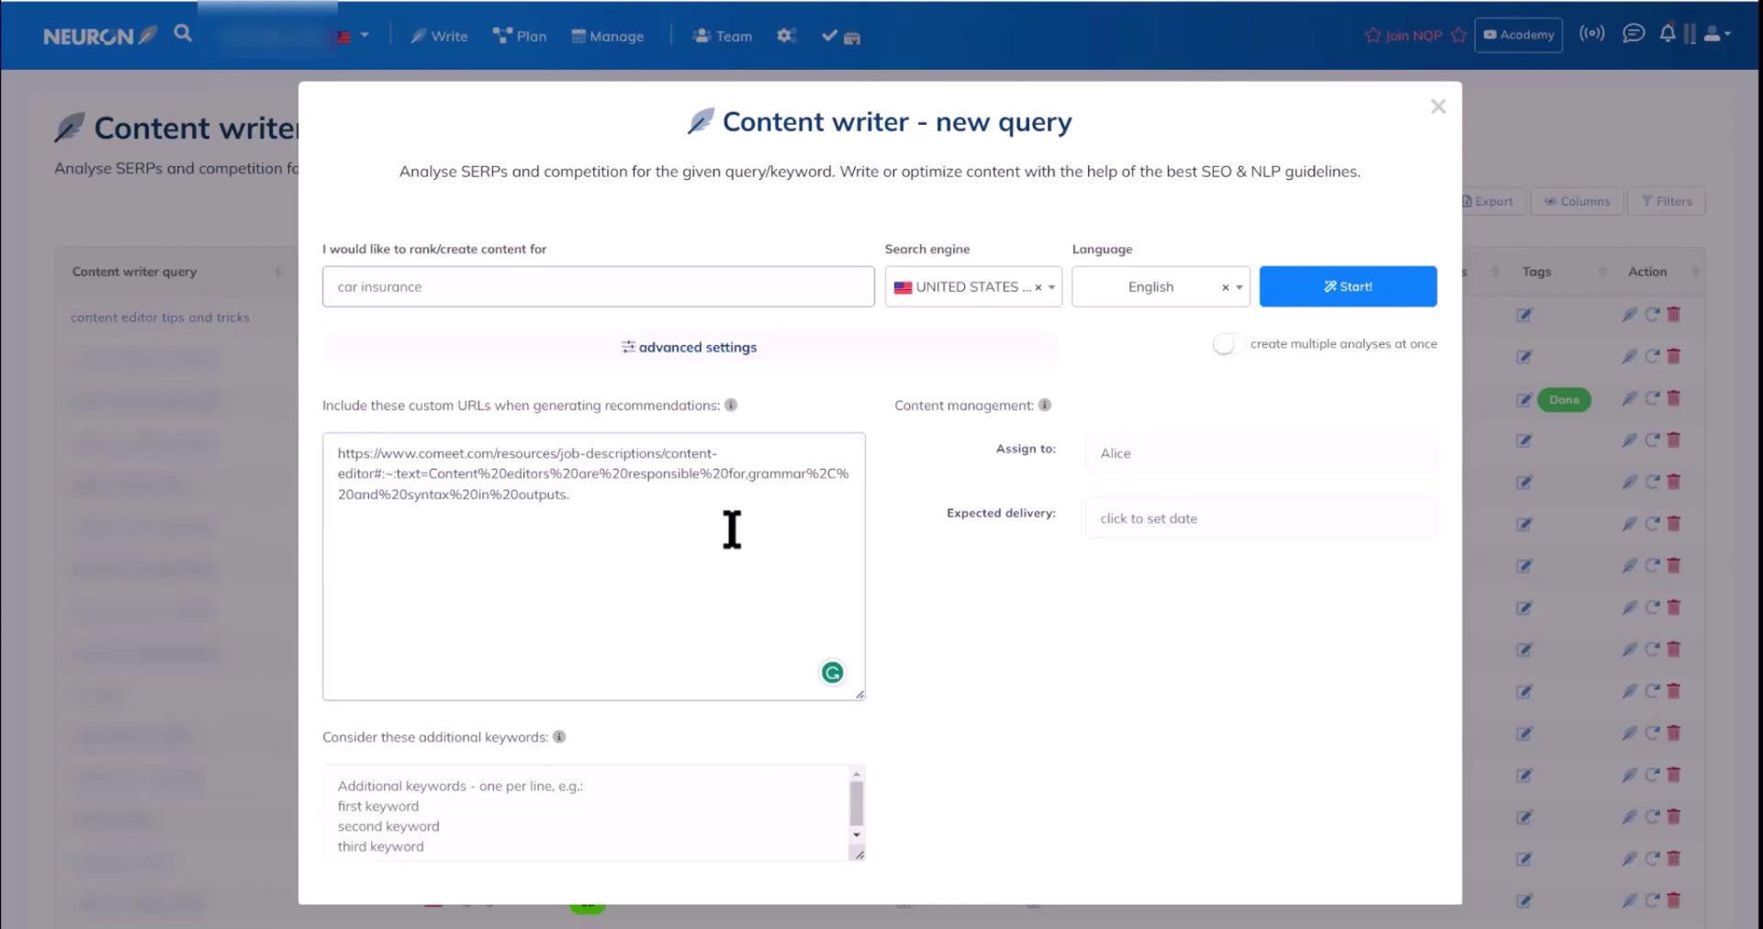
Step: Turn on 'create multiple analyses at once' and submit the new query form
{"action": "left_click", "coordinate": [537, 795]}
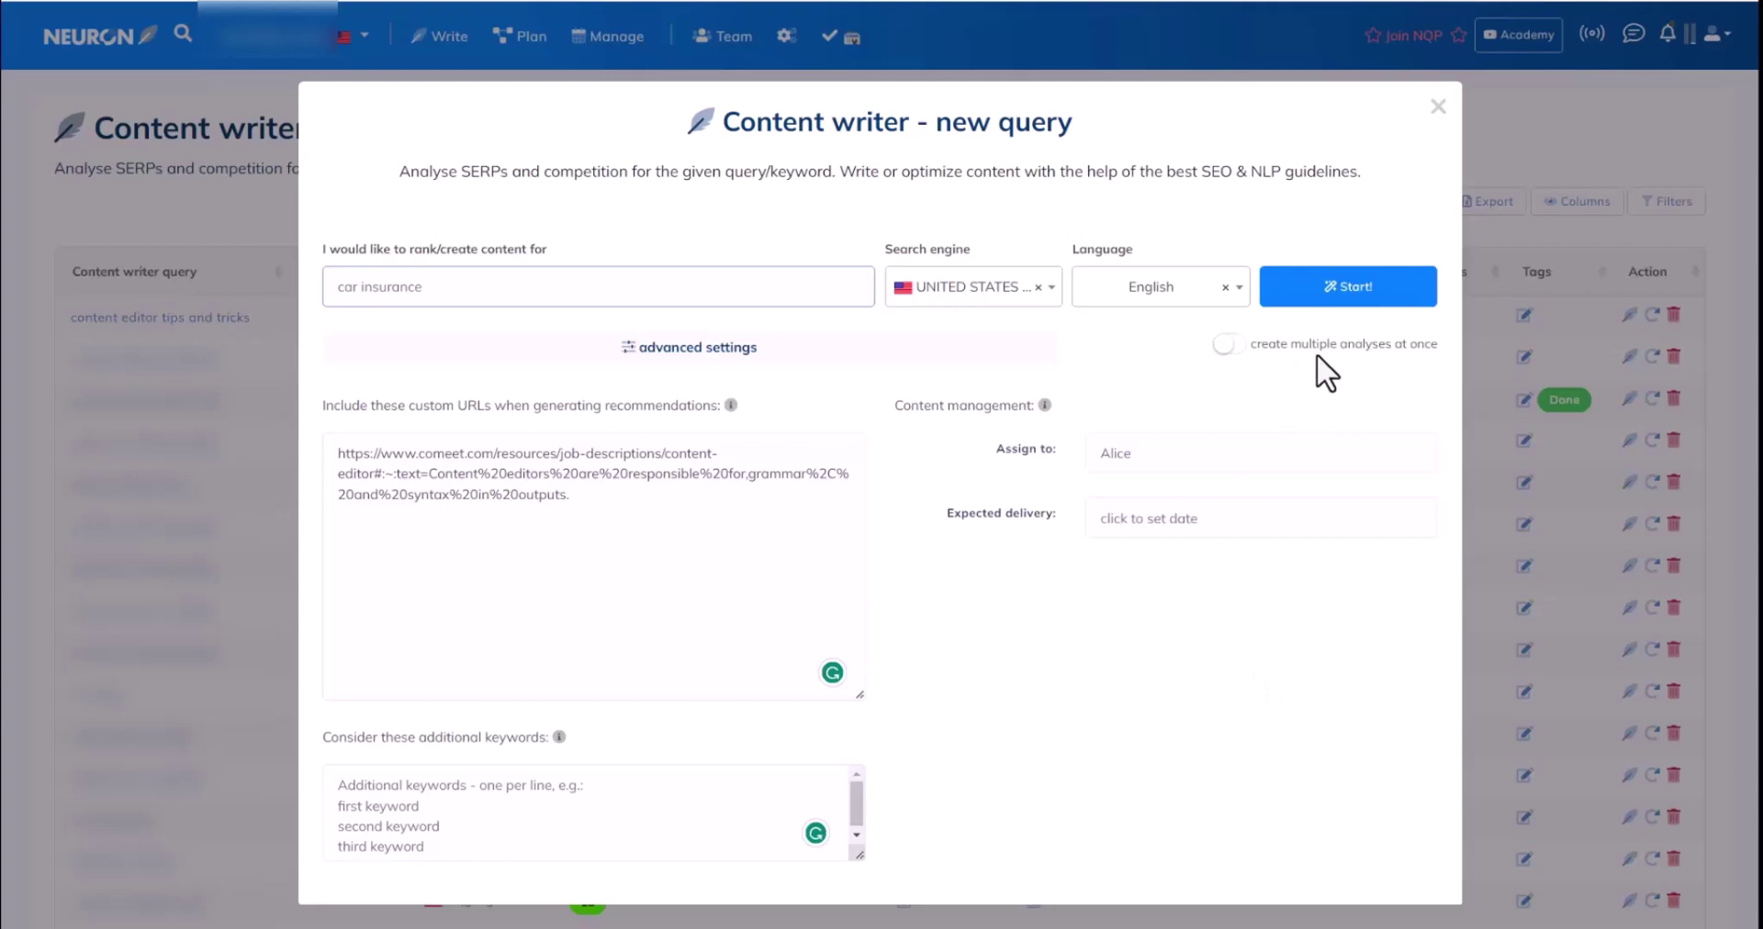
{"action": "left_click", "coordinate": [1226, 344]}
{"action": "left_click", "coordinate": [395, 447]}
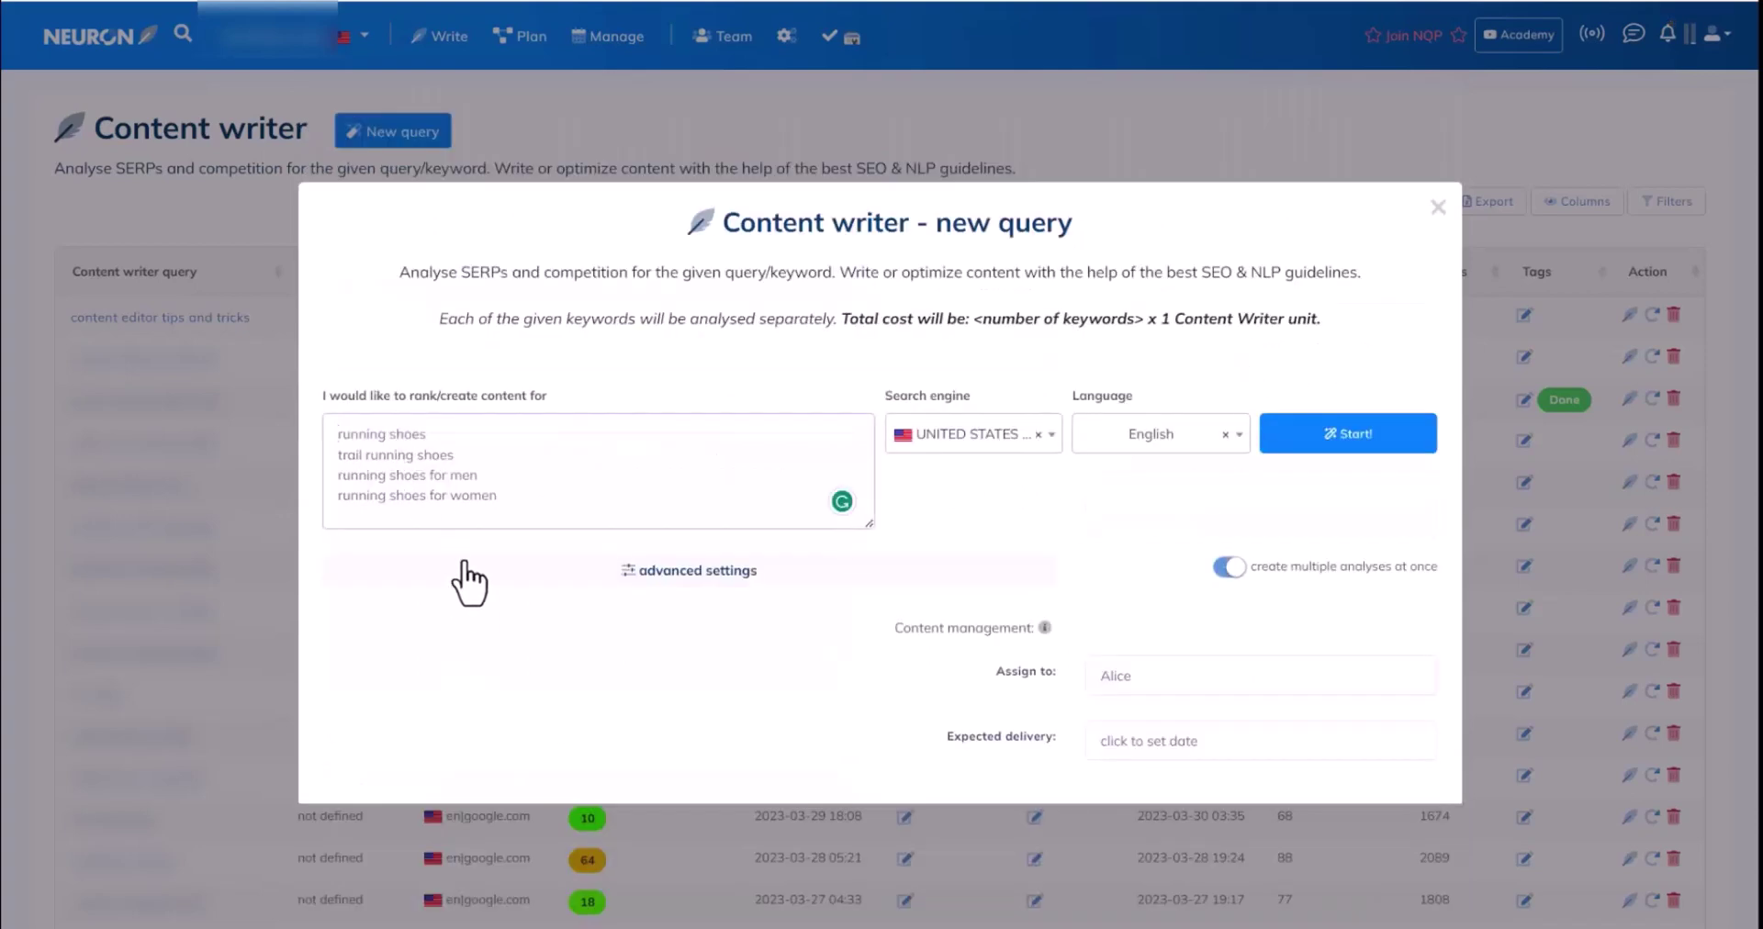
{"action": "left_click", "coordinate": [1290, 436]}
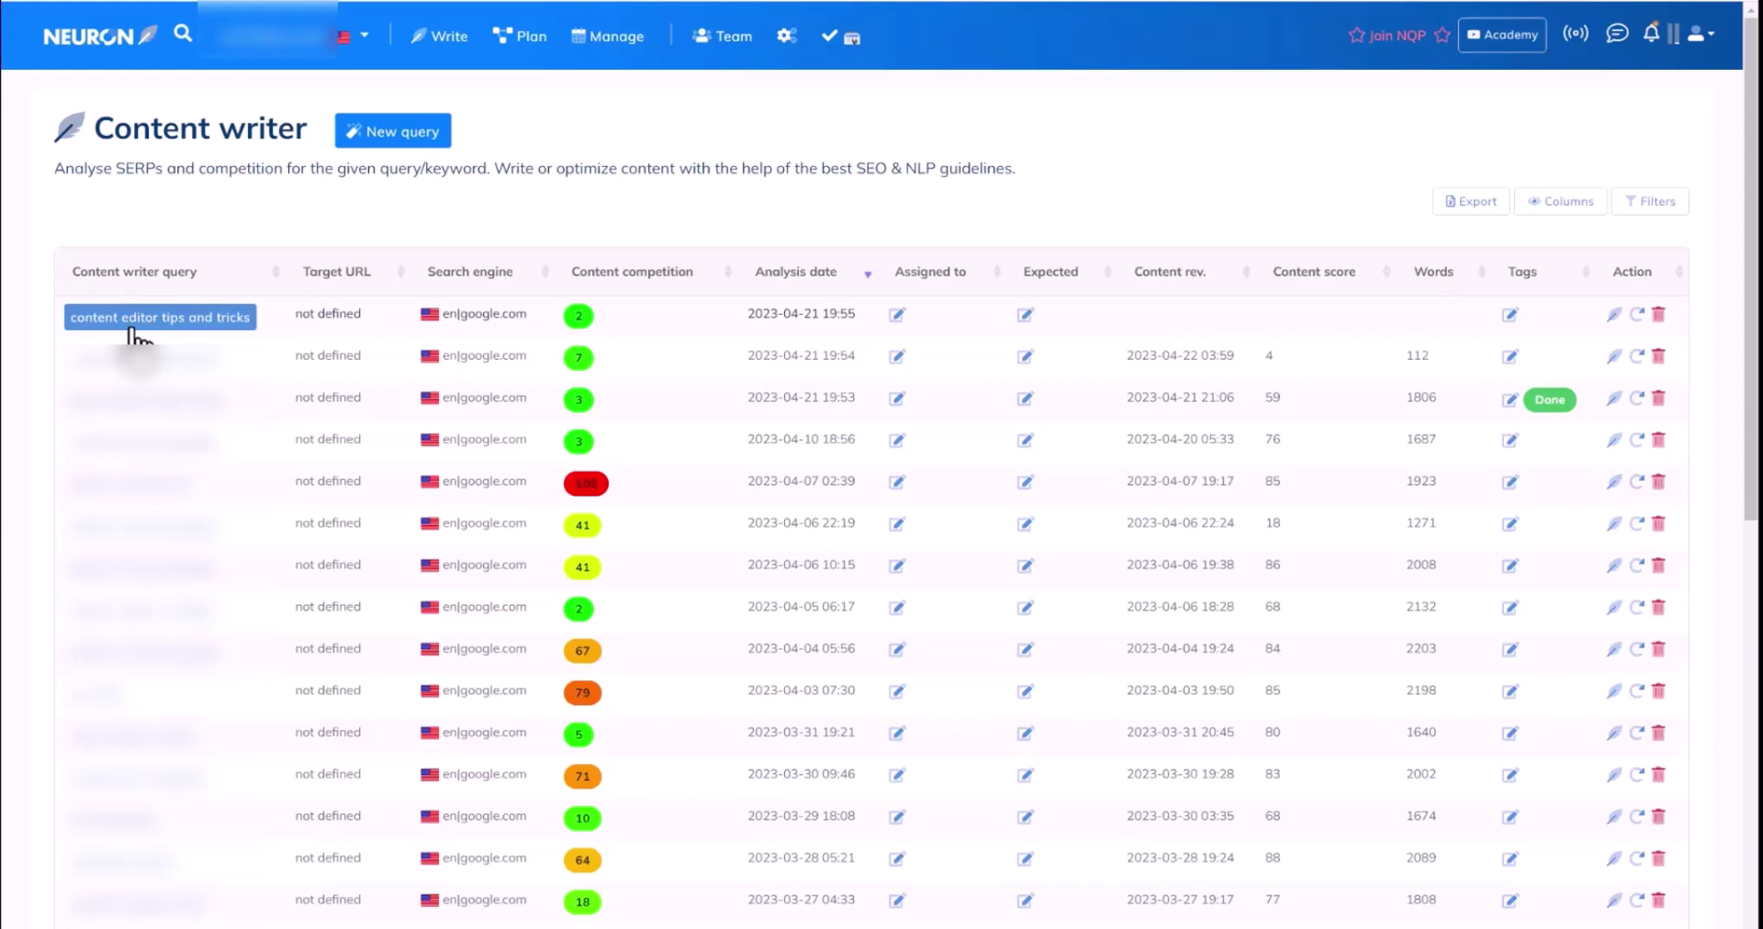
Step: Open the 'content editor tips and tricks' analysis and continue with the top 10 competitors checked
{"action": "left_click", "coordinate": [137, 338]}
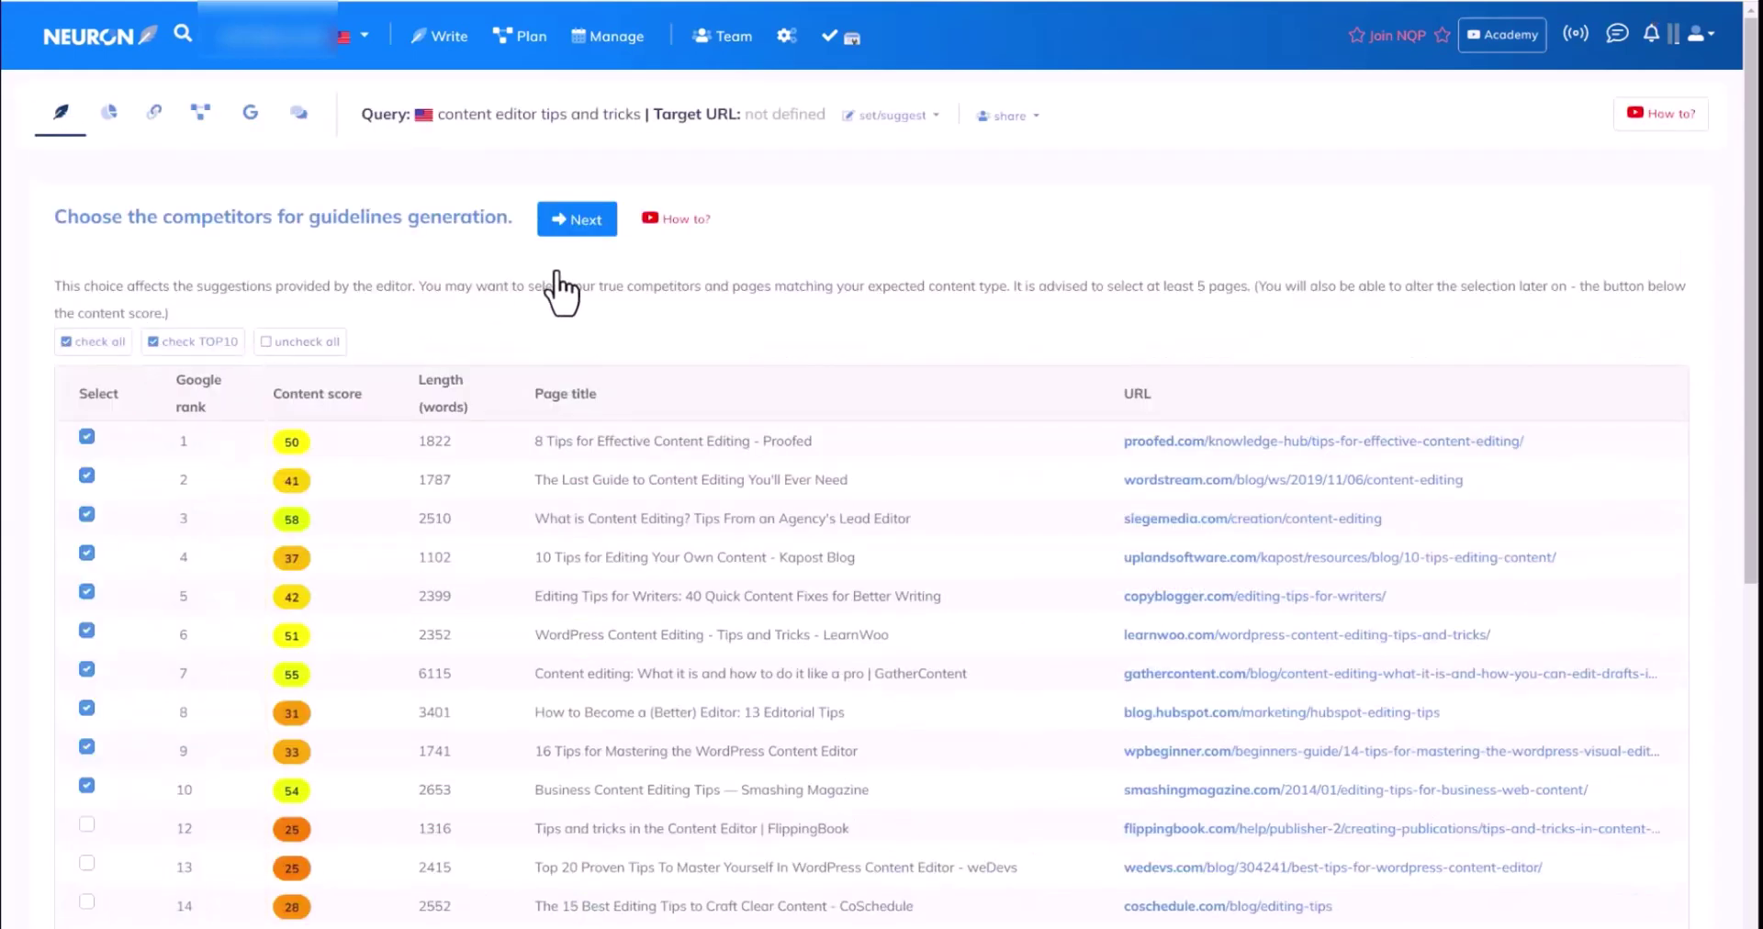
{"action": "scroll", "coordinate": [557, 273], "scroll_direction": "down", "scroll_amount": 3}
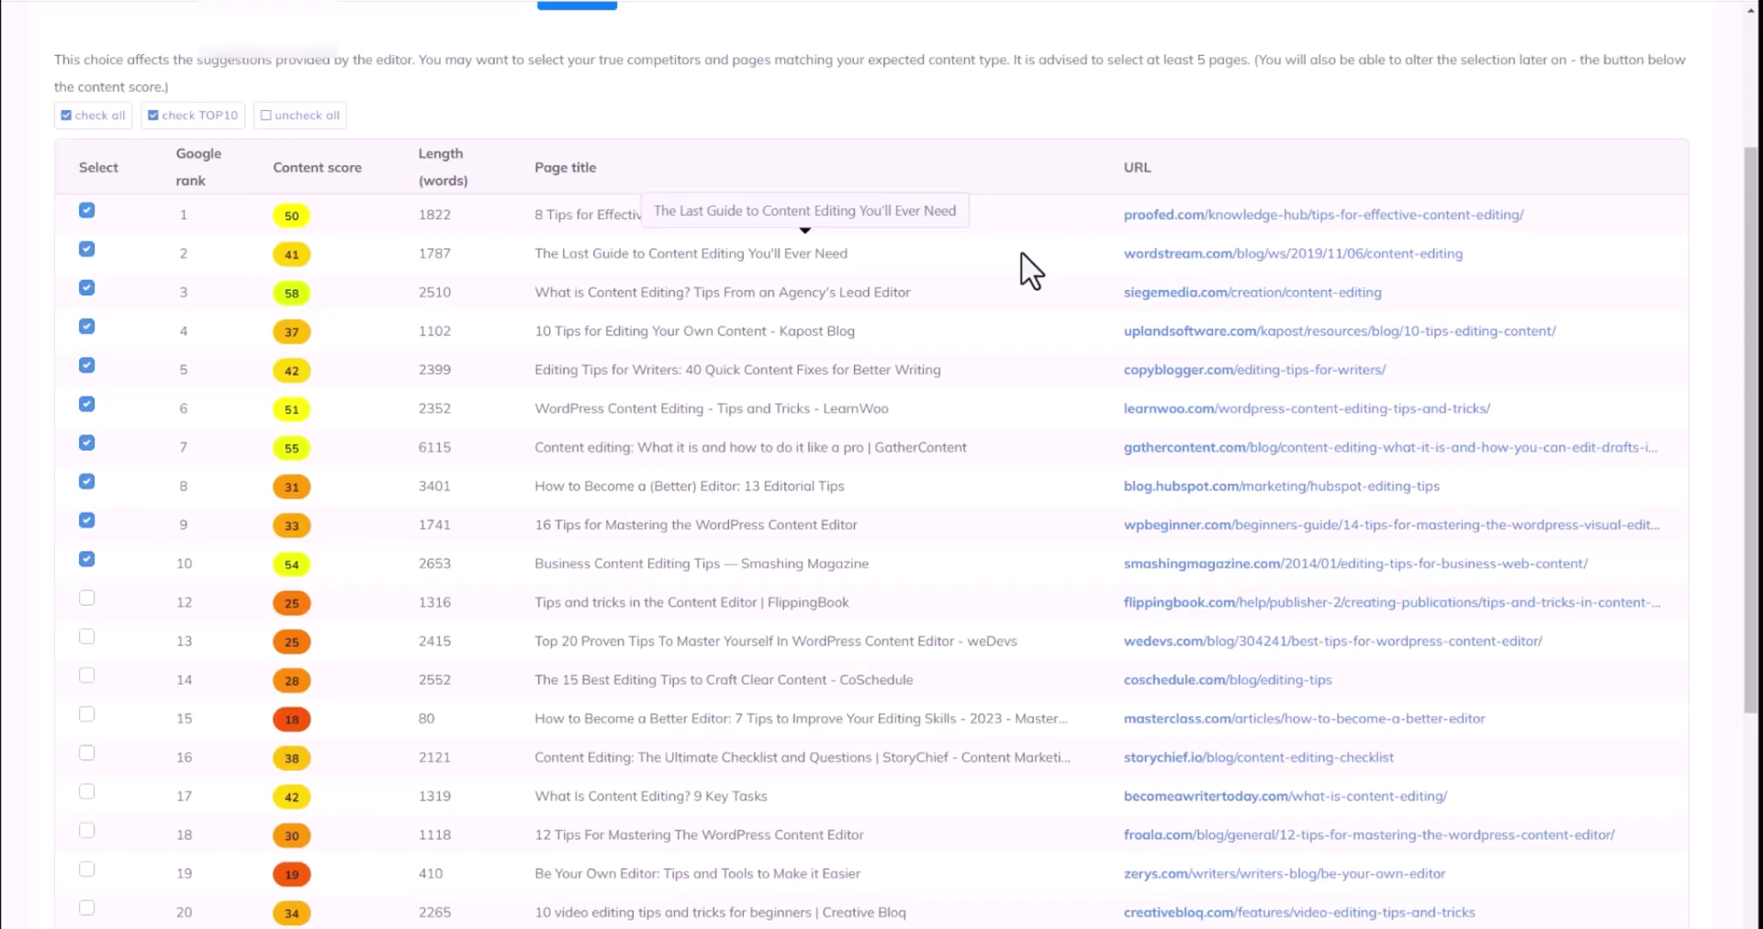
{"action": "scroll", "coordinate": [490, 328], "scroll_direction": "up", "scroll_amount": 3}
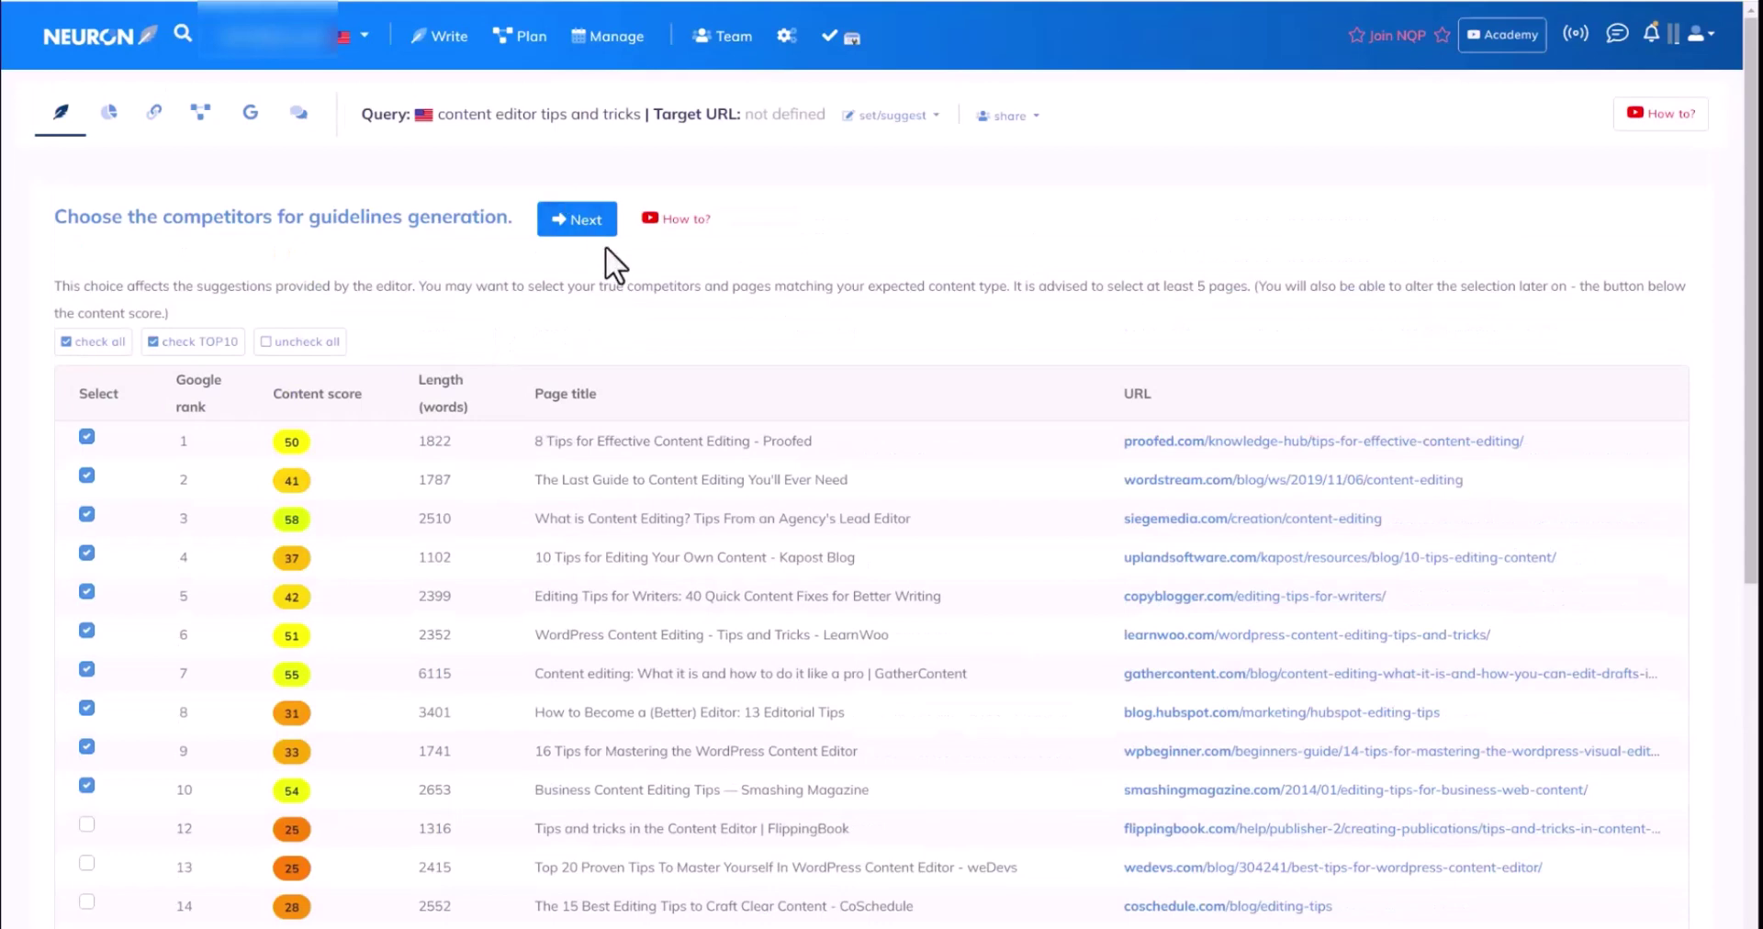
{"action": "left_click", "coordinate": [586, 228]}
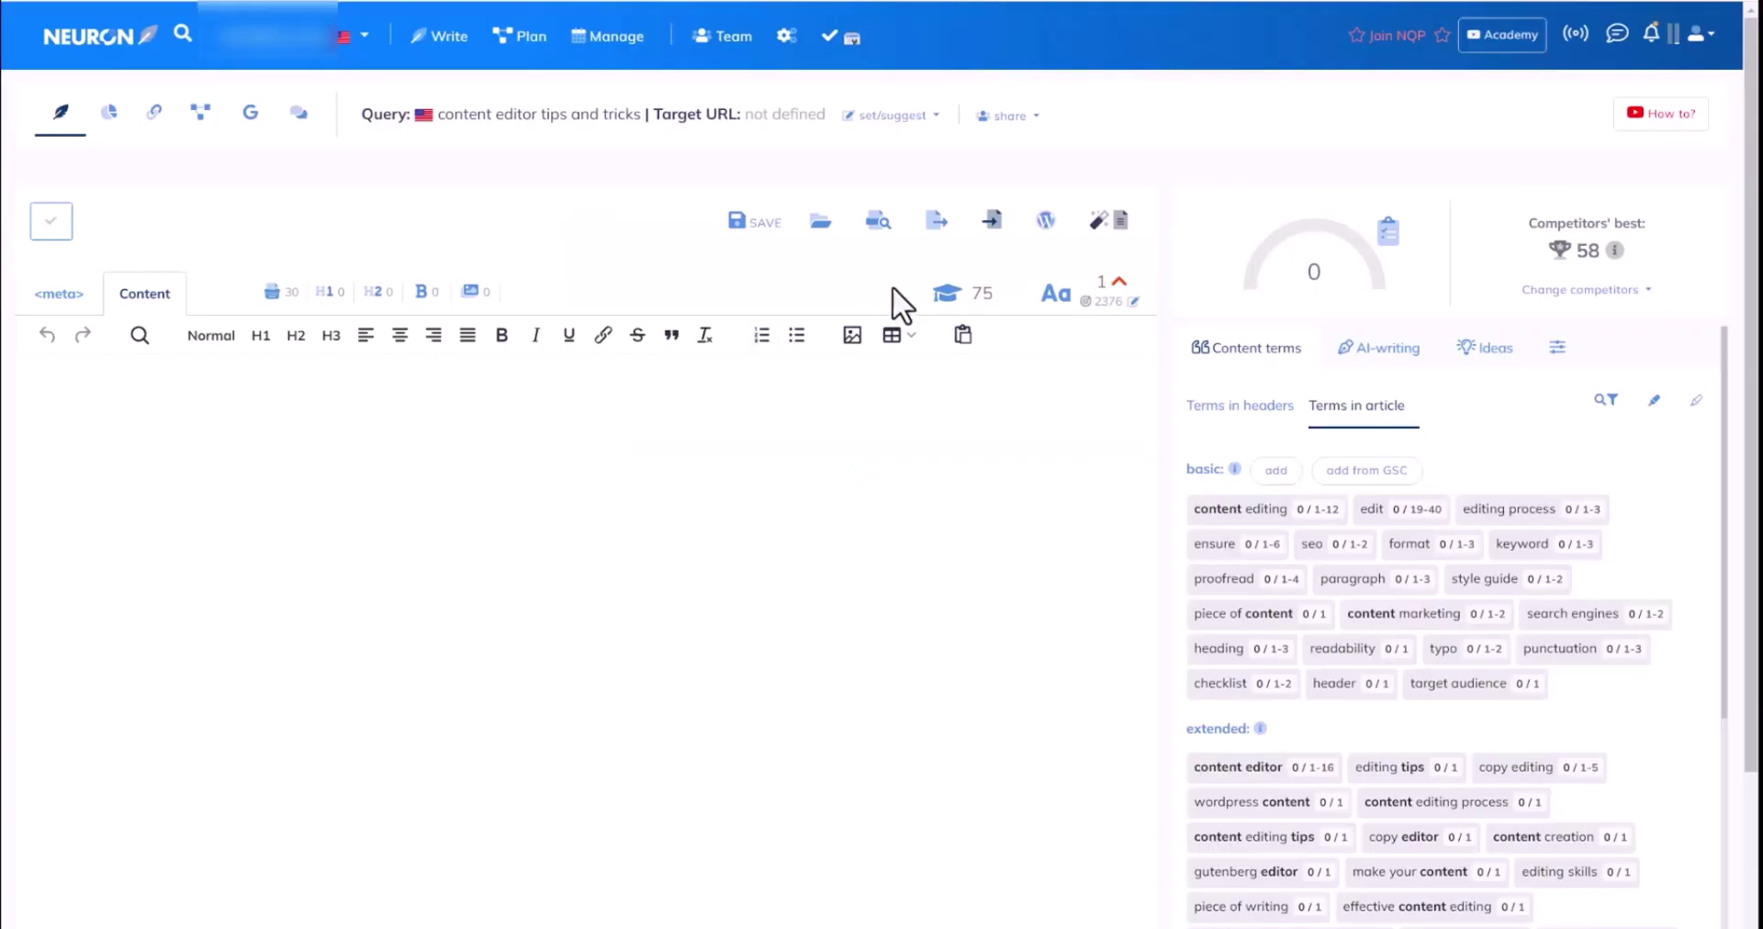
Step: Highlight the readability score 75, the 2376 word count and competitors' best score 58
{"action": "mouse_move", "coordinate": [969, 296]}
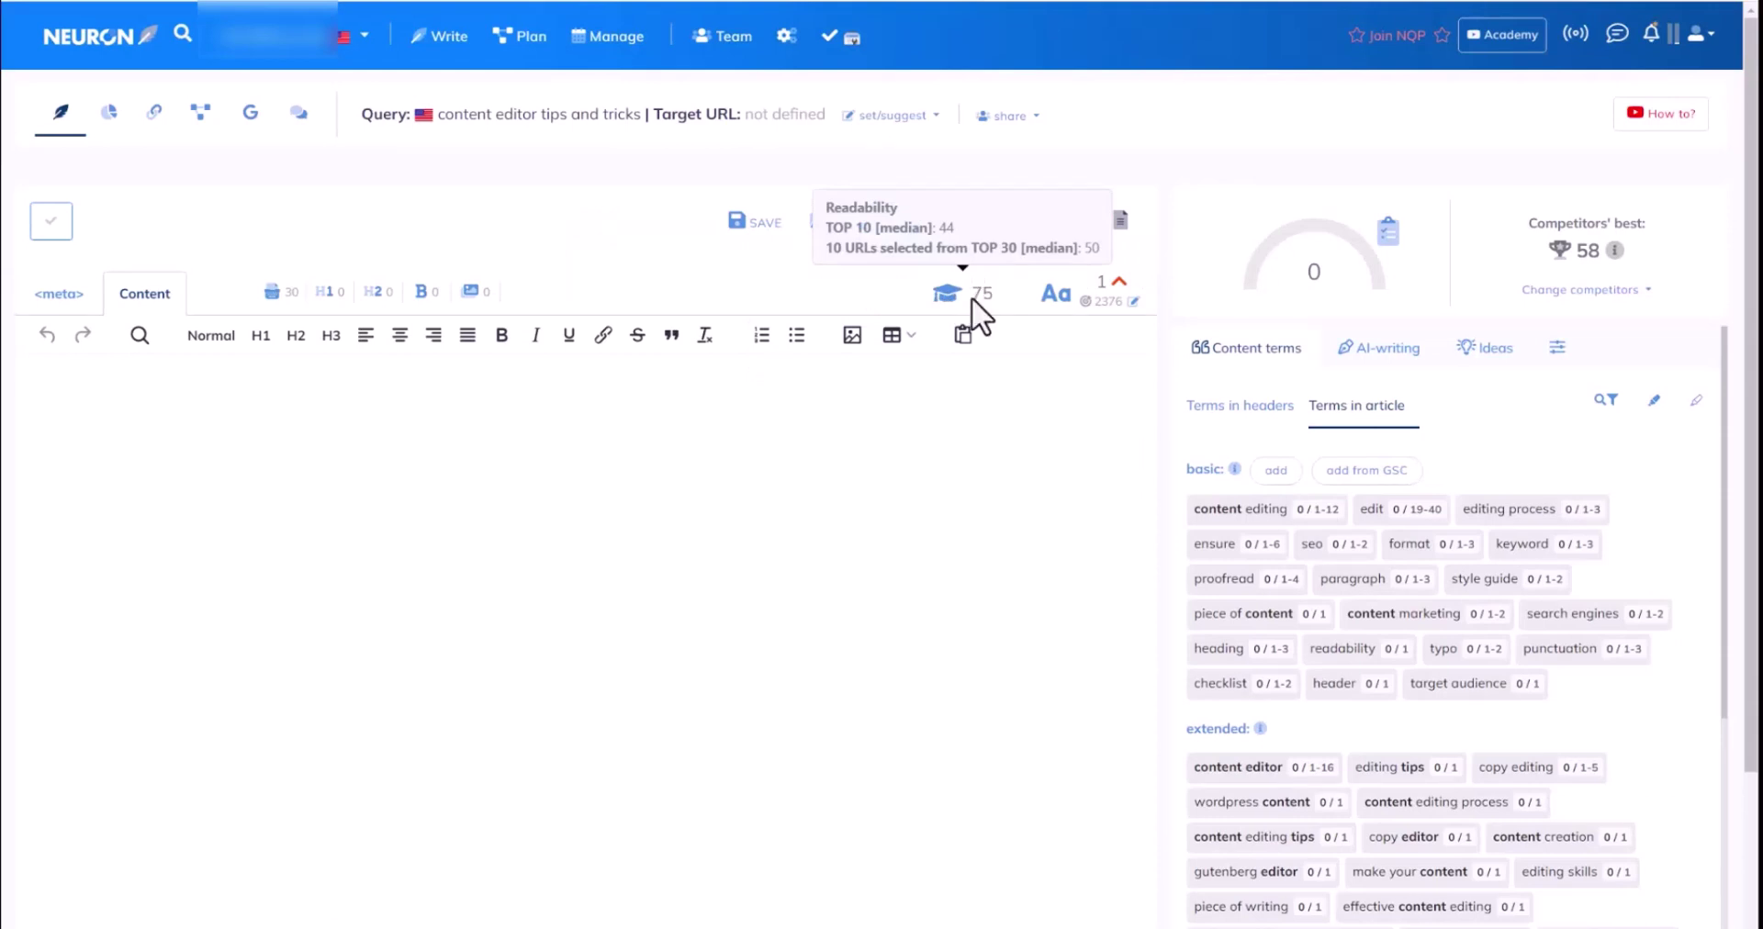
{"action": "left_click_drag", "start_coordinate": [972, 297], "coordinate": [995, 295]}
{"action": "double_click", "coordinate": [1105, 302]}
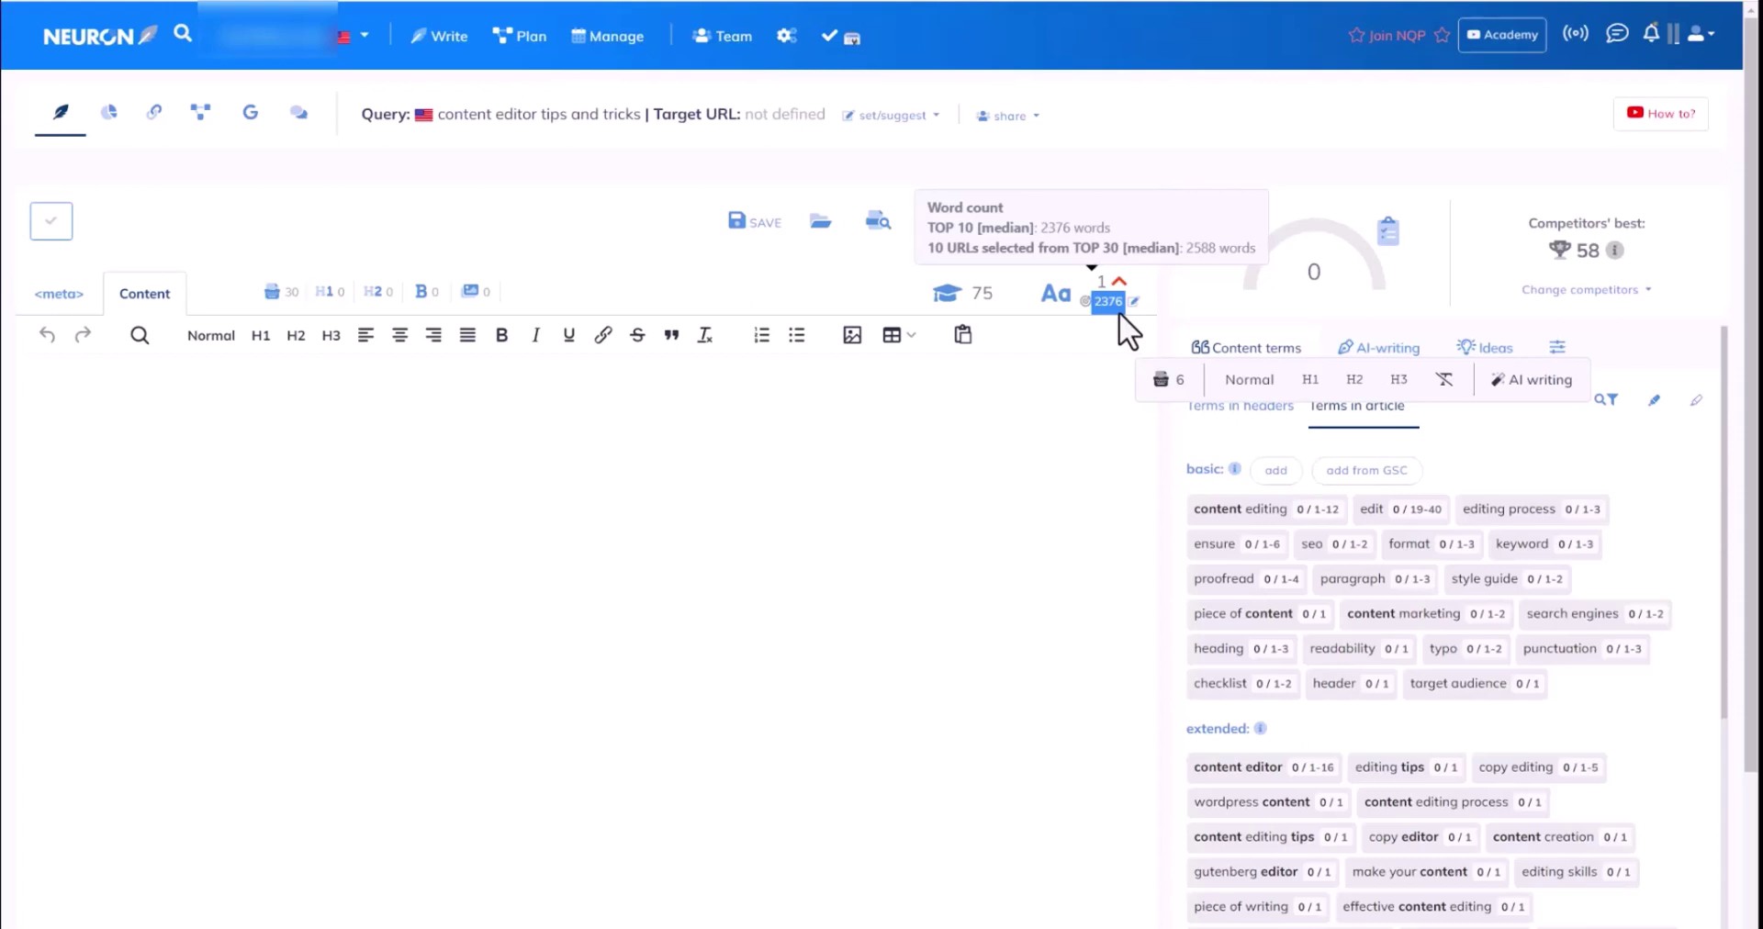
{"action": "left_click", "coordinate": [1584, 258]}
{"action": "left_click_drag", "start_coordinate": [1584, 257], "coordinate": [1599, 262]}
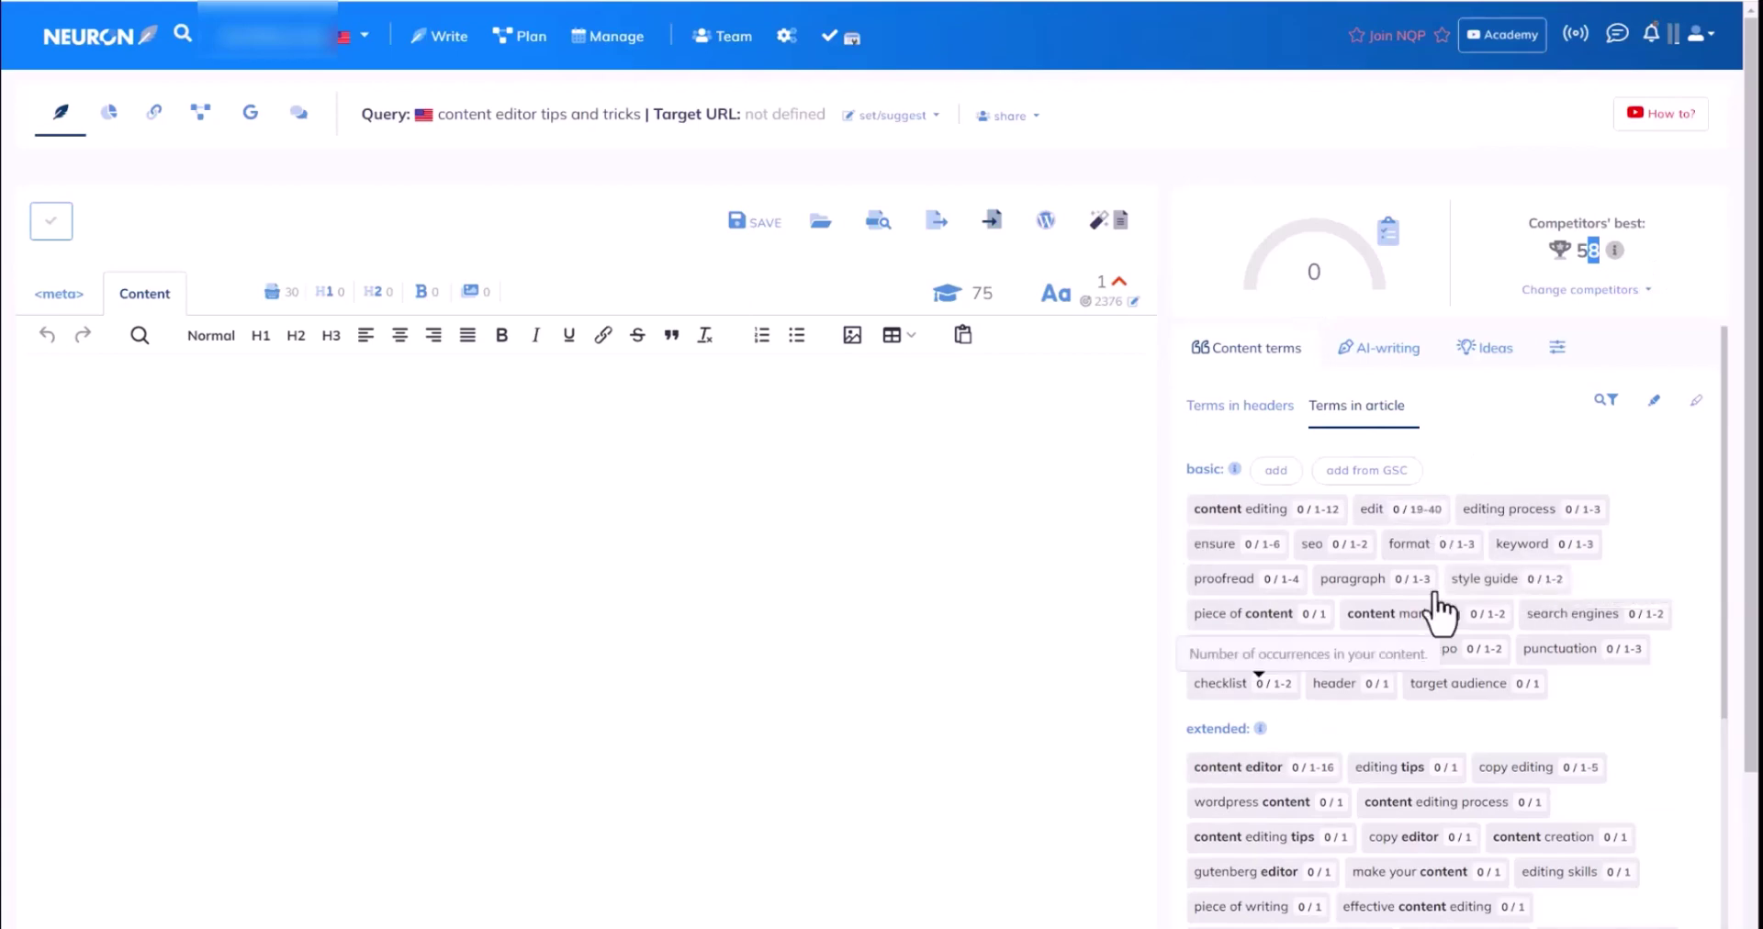
Step: Show the terms recommended for headers, then the Ideas panel for this query
{"action": "scroll", "coordinate": [1469, 592], "scroll_direction": "down", "scroll_amount": 3}
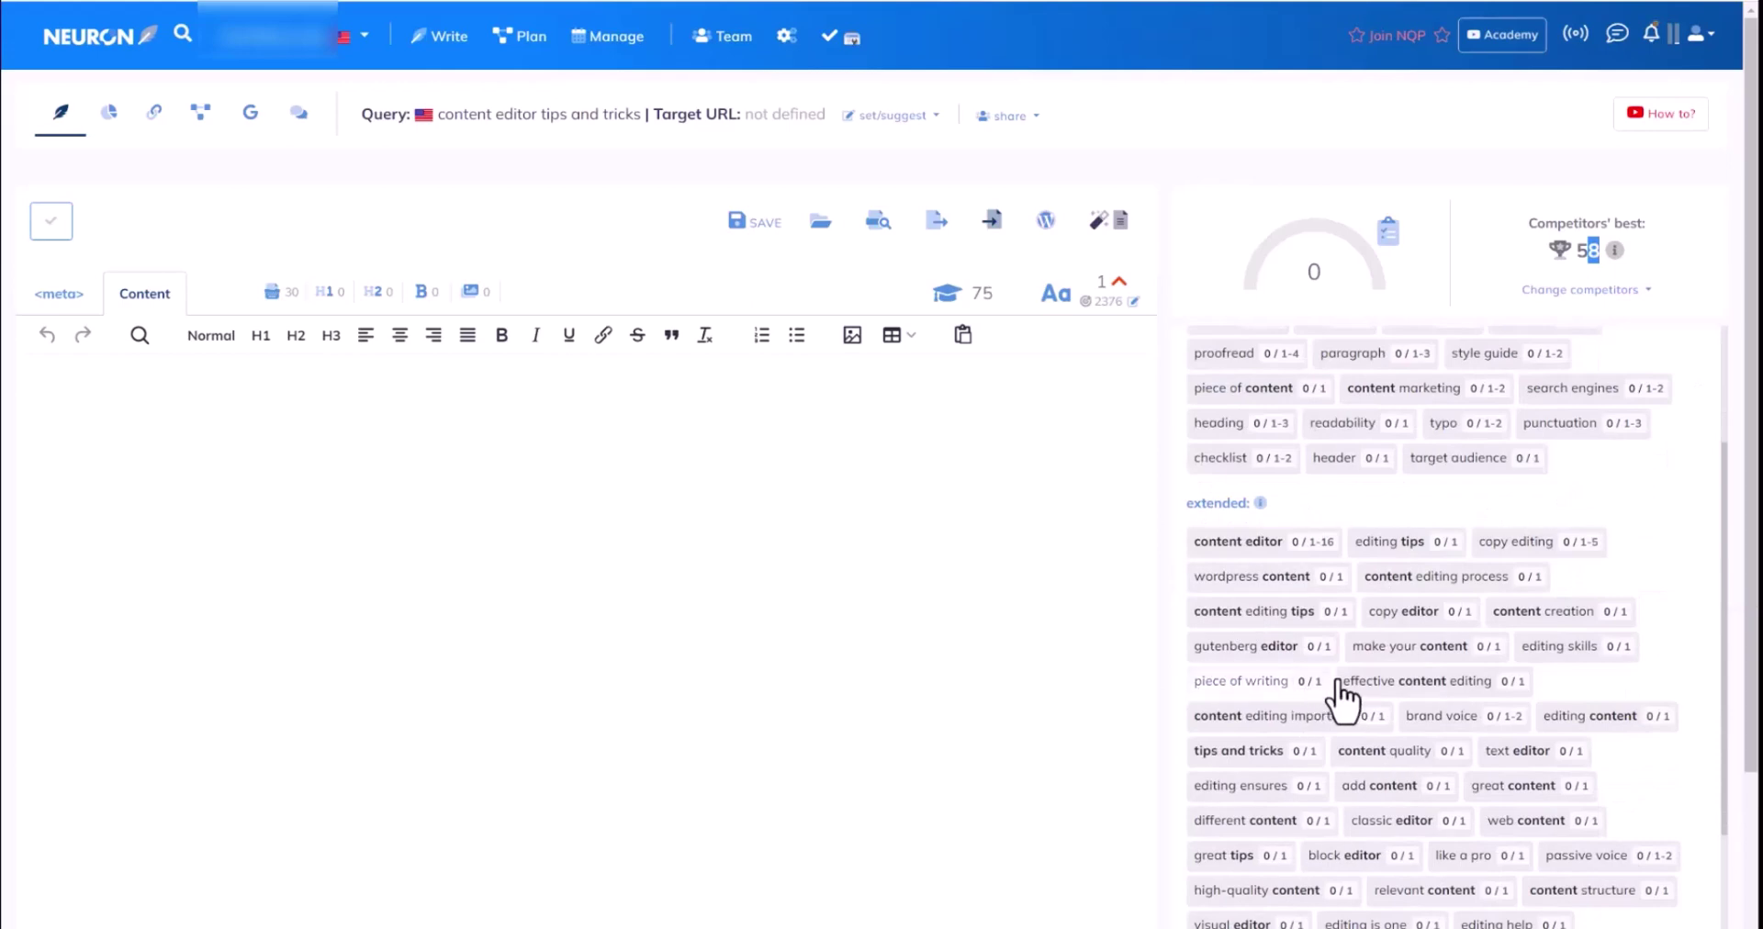
{"action": "scroll", "coordinate": [1349, 700], "scroll_direction": "up", "scroll_amount": 3}
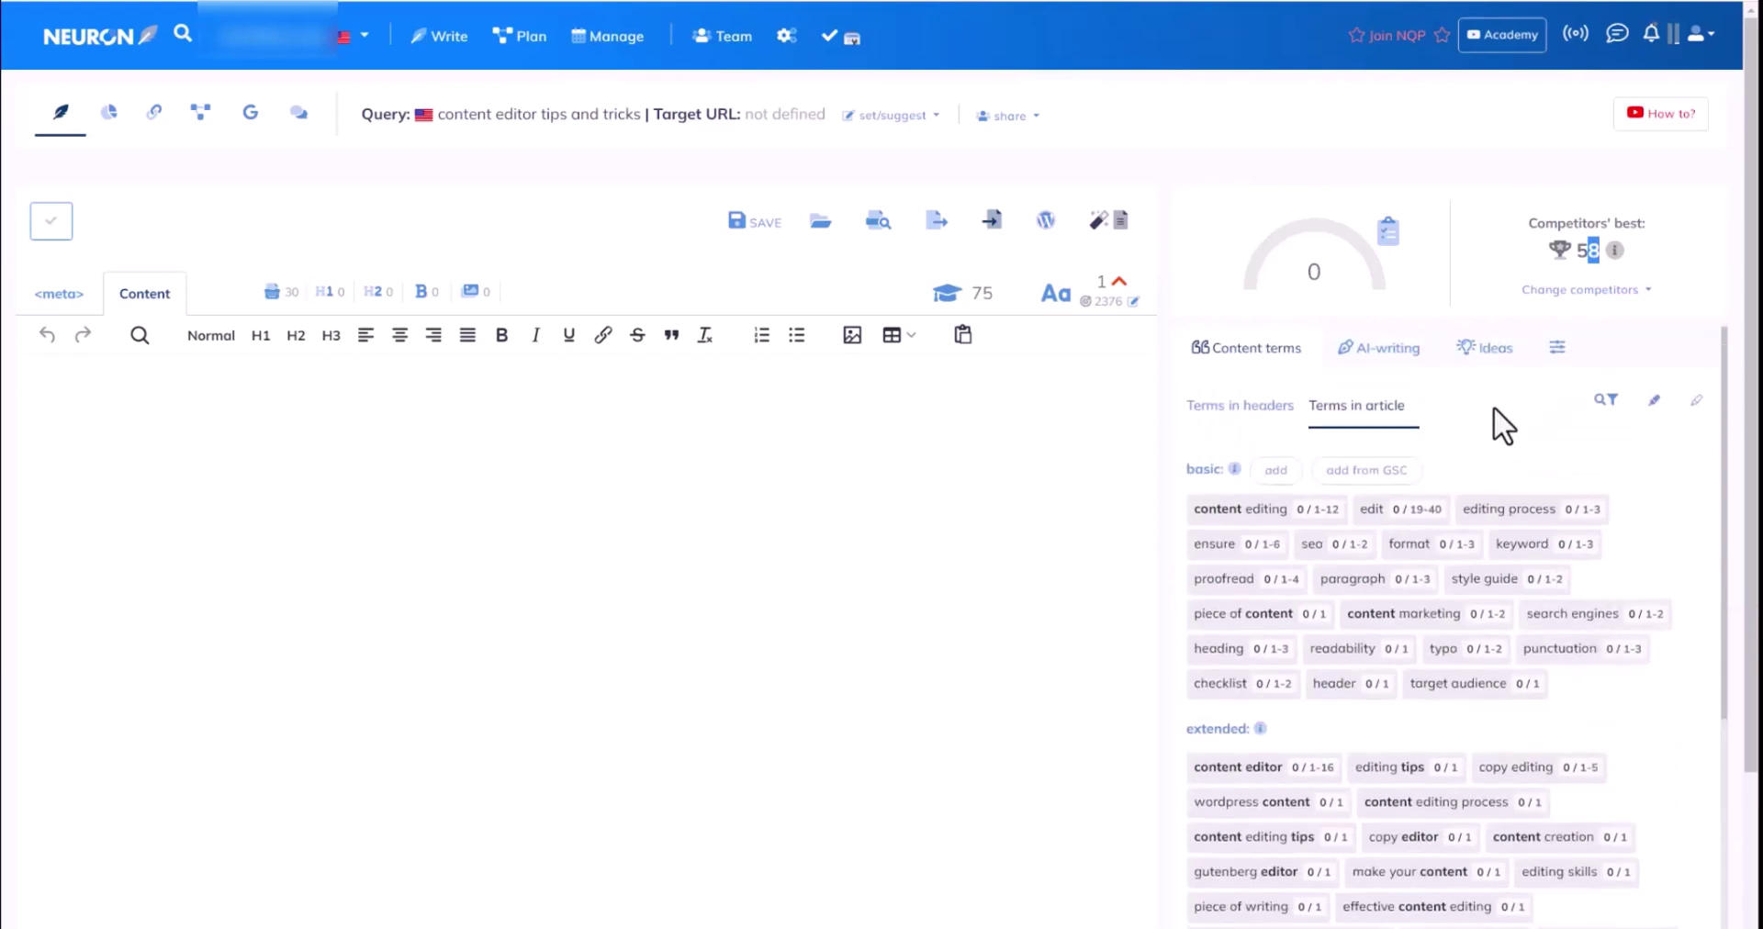
{"action": "left_click", "coordinate": [1241, 409]}
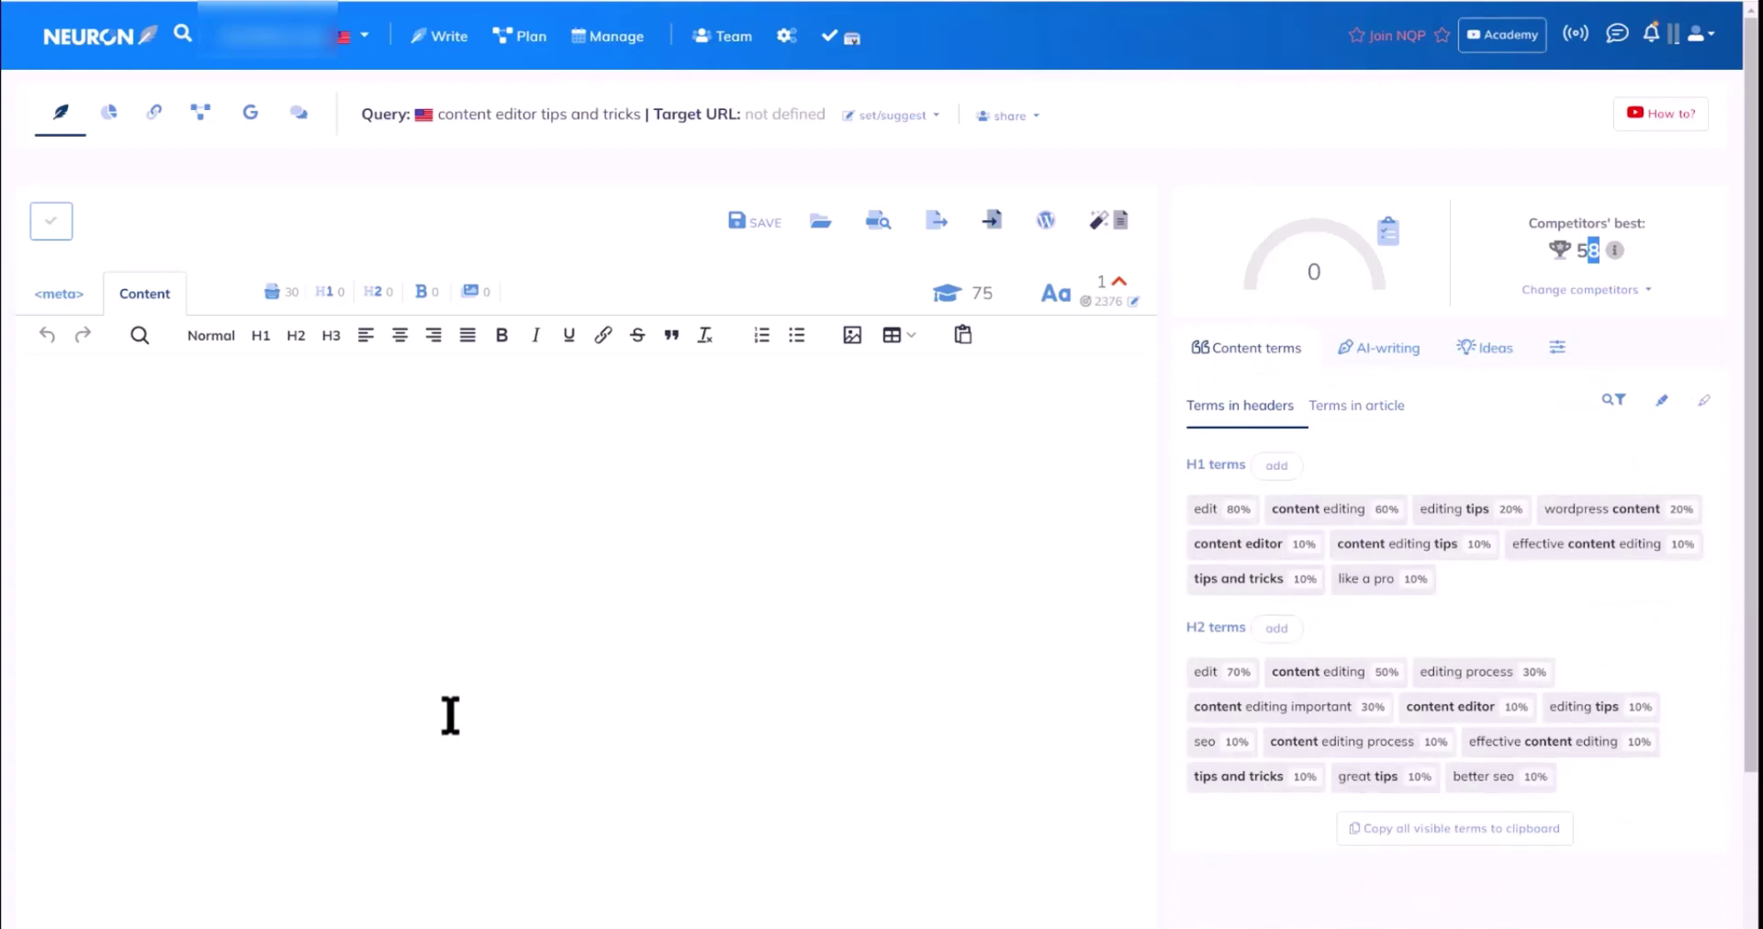
{"action": "left_click", "coordinate": [1488, 349]}
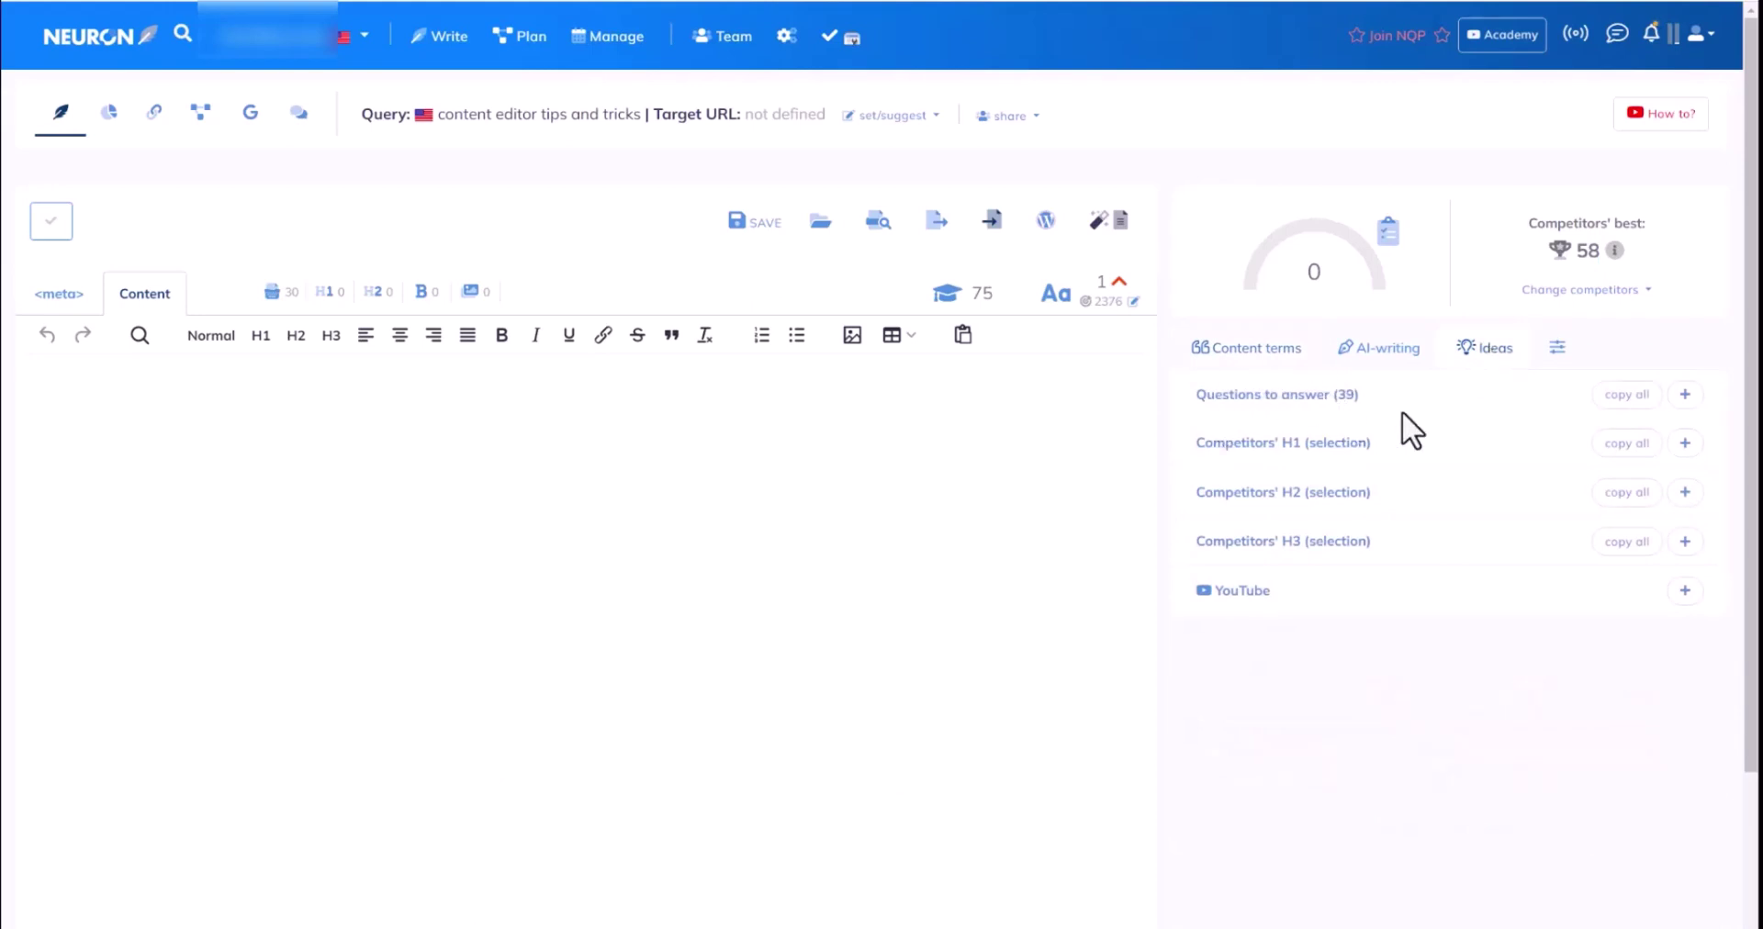
Step: Copy all questions to answer and paste them into the empty article
{"action": "left_click", "coordinate": [1627, 395]}
{"action": "left_click", "coordinate": [256, 418]}
{"action": "key", "text": "ctrl+v"}
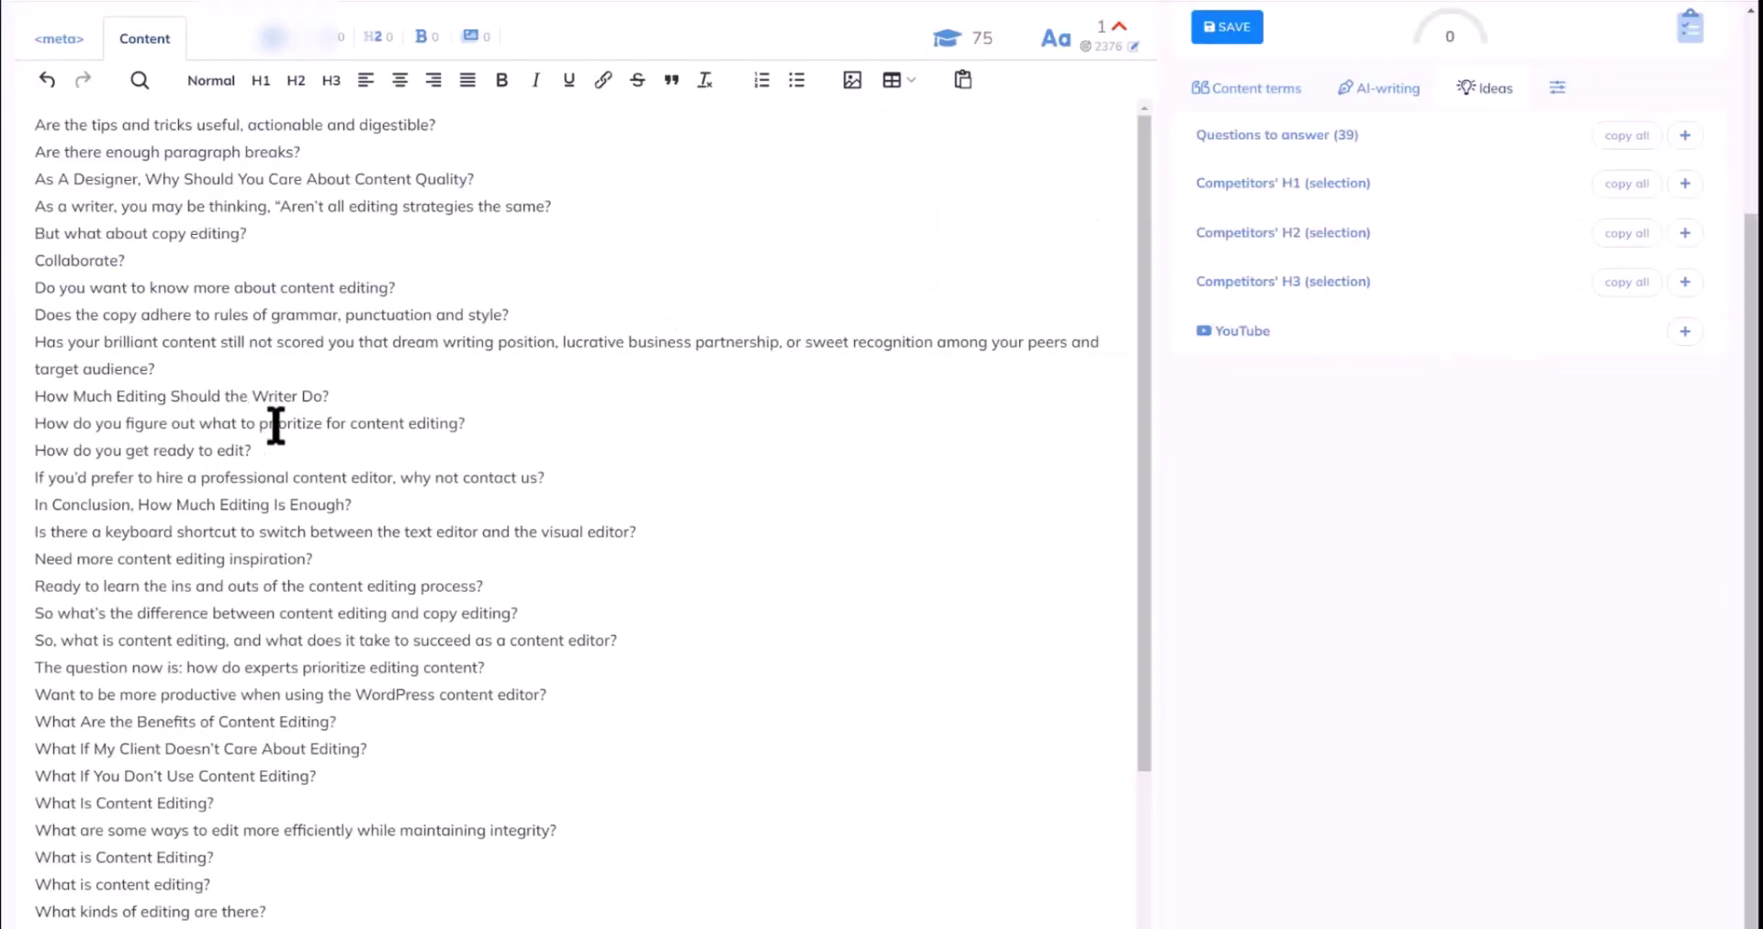
{"action": "scroll", "coordinate": [343, 413], "scroll_direction": "up", "scroll_amount": 3}
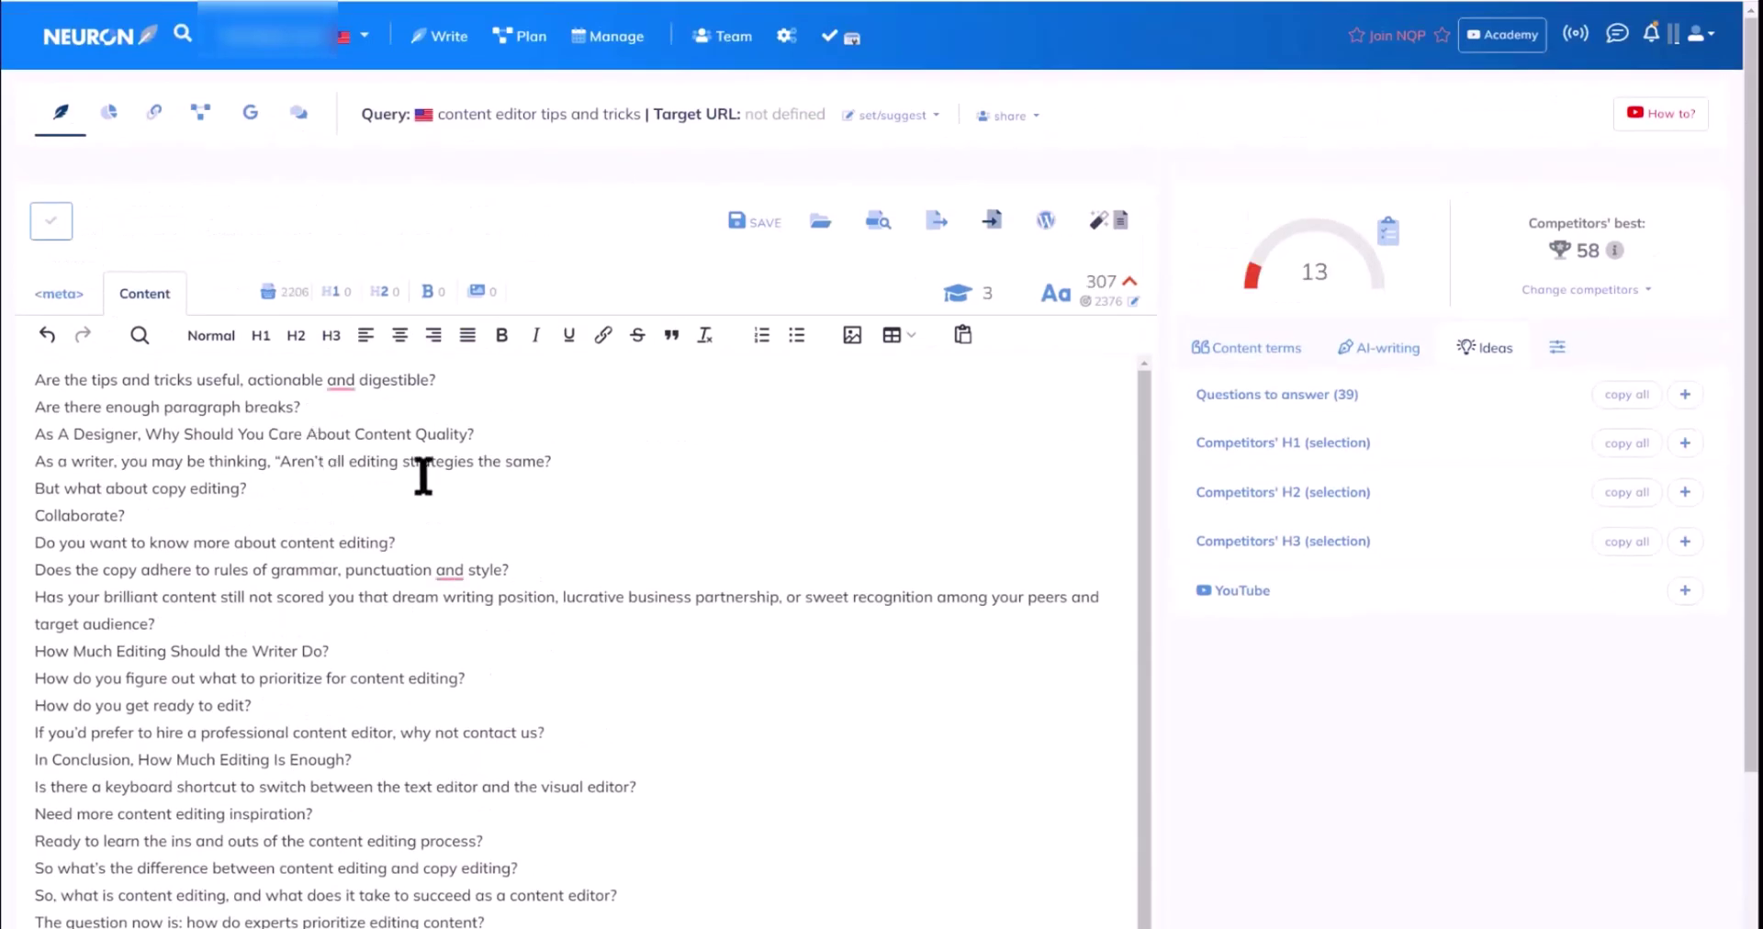
Step: Expand the Questions to answer and Competitors' H1 heading lists
{"action": "left_click", "coordinate": [1686, 397]}
{"action": "scroll", "coordinate": [1469, 507], "scroll_direction": "down", "scroll_amount": 3}
{"action": "left_click", "coordinate": [1688, 448]}
{"action": "scroll", "coordinate": [1359, 643], "scroll_direction": "down", "scroll_amount": 3}
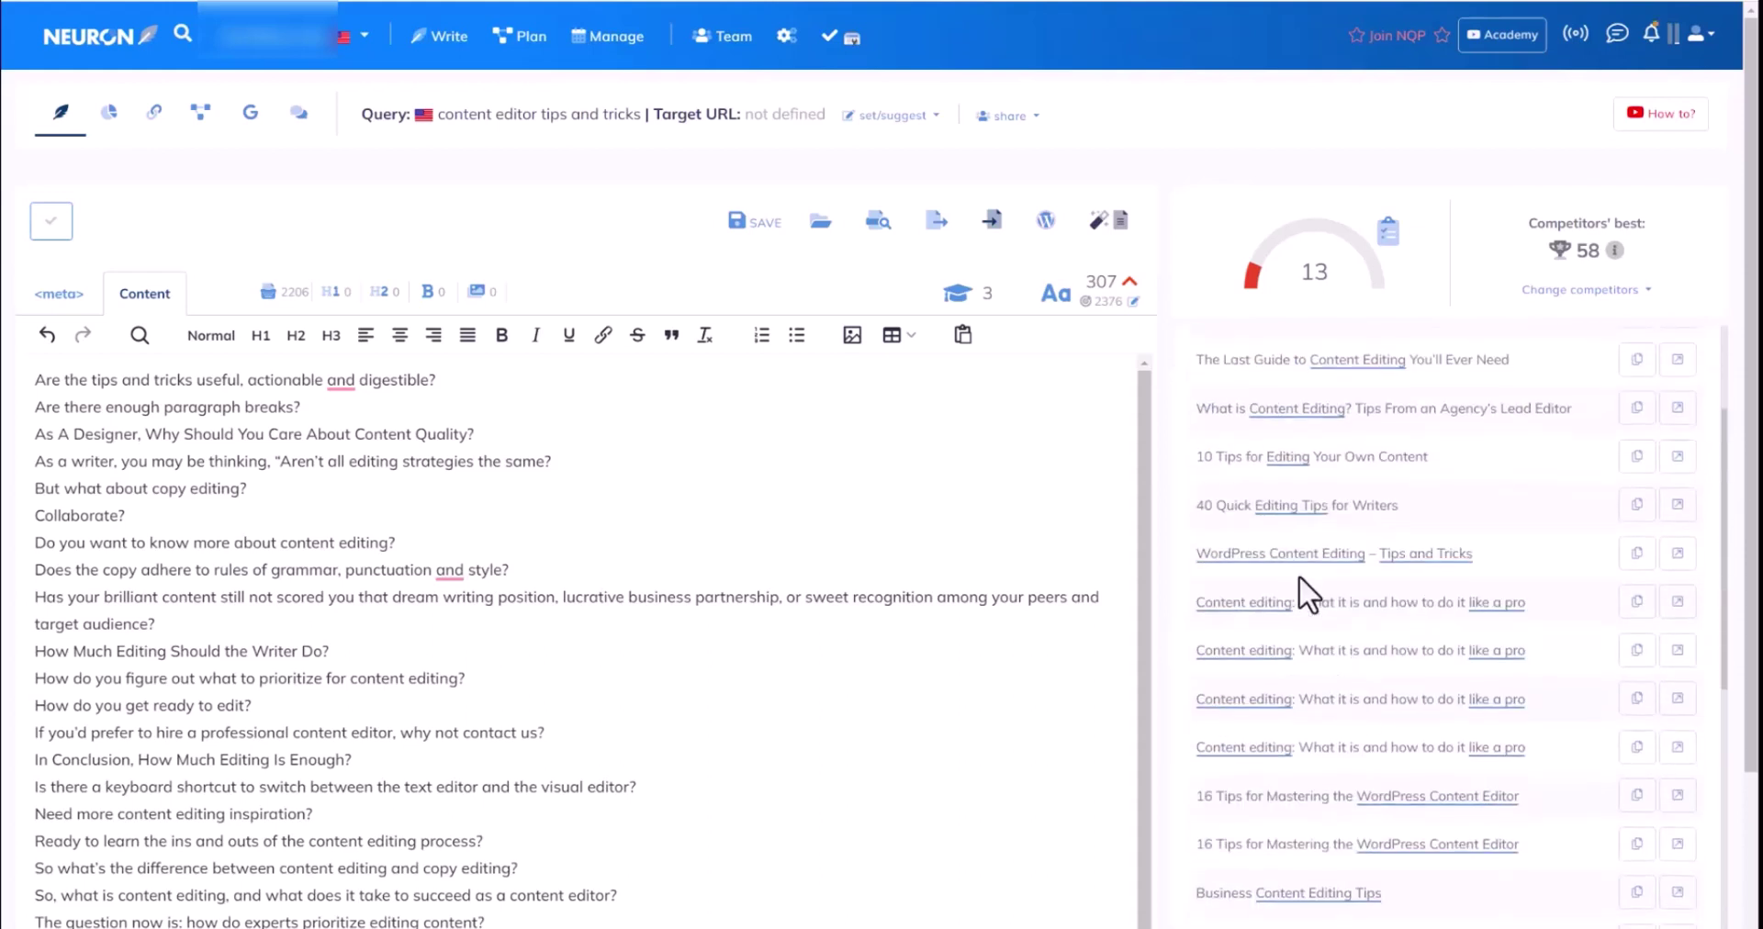
{"action": "scroll", "coordinate": [1551, 660], "scroll_direction": "up", "scroll_amount": 1}
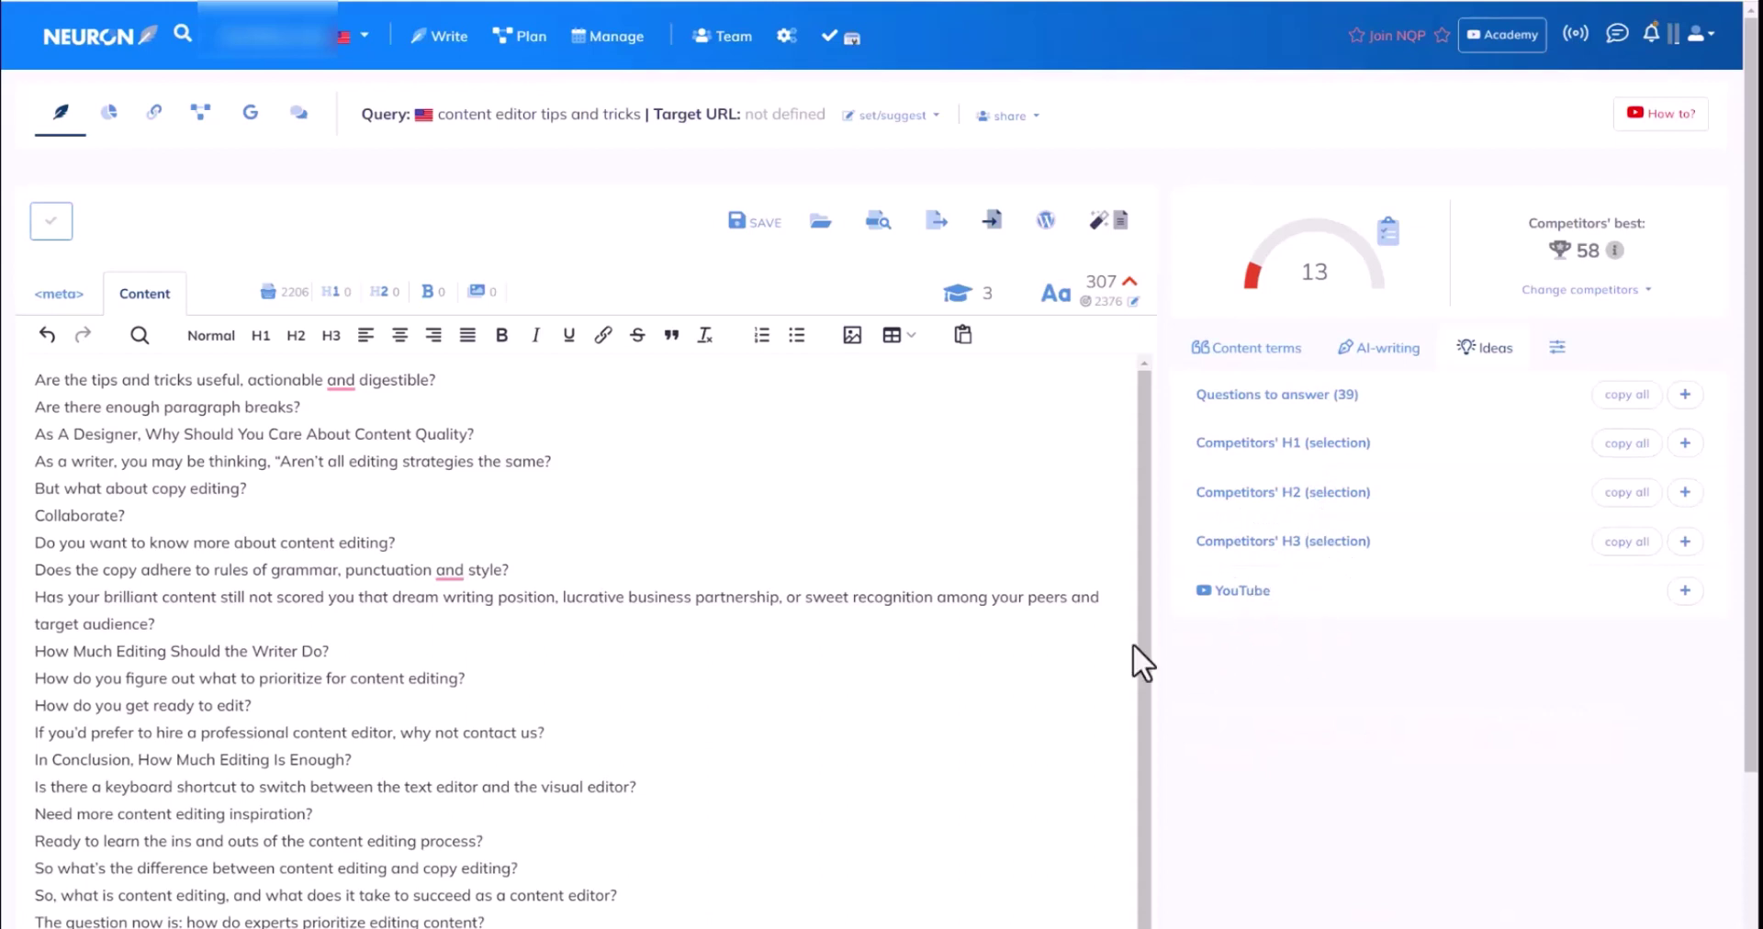
Step: Review Content terms and select blocks of the pasted questions in the article
{"action": "left_click", "coordinate": [1246, 347]}
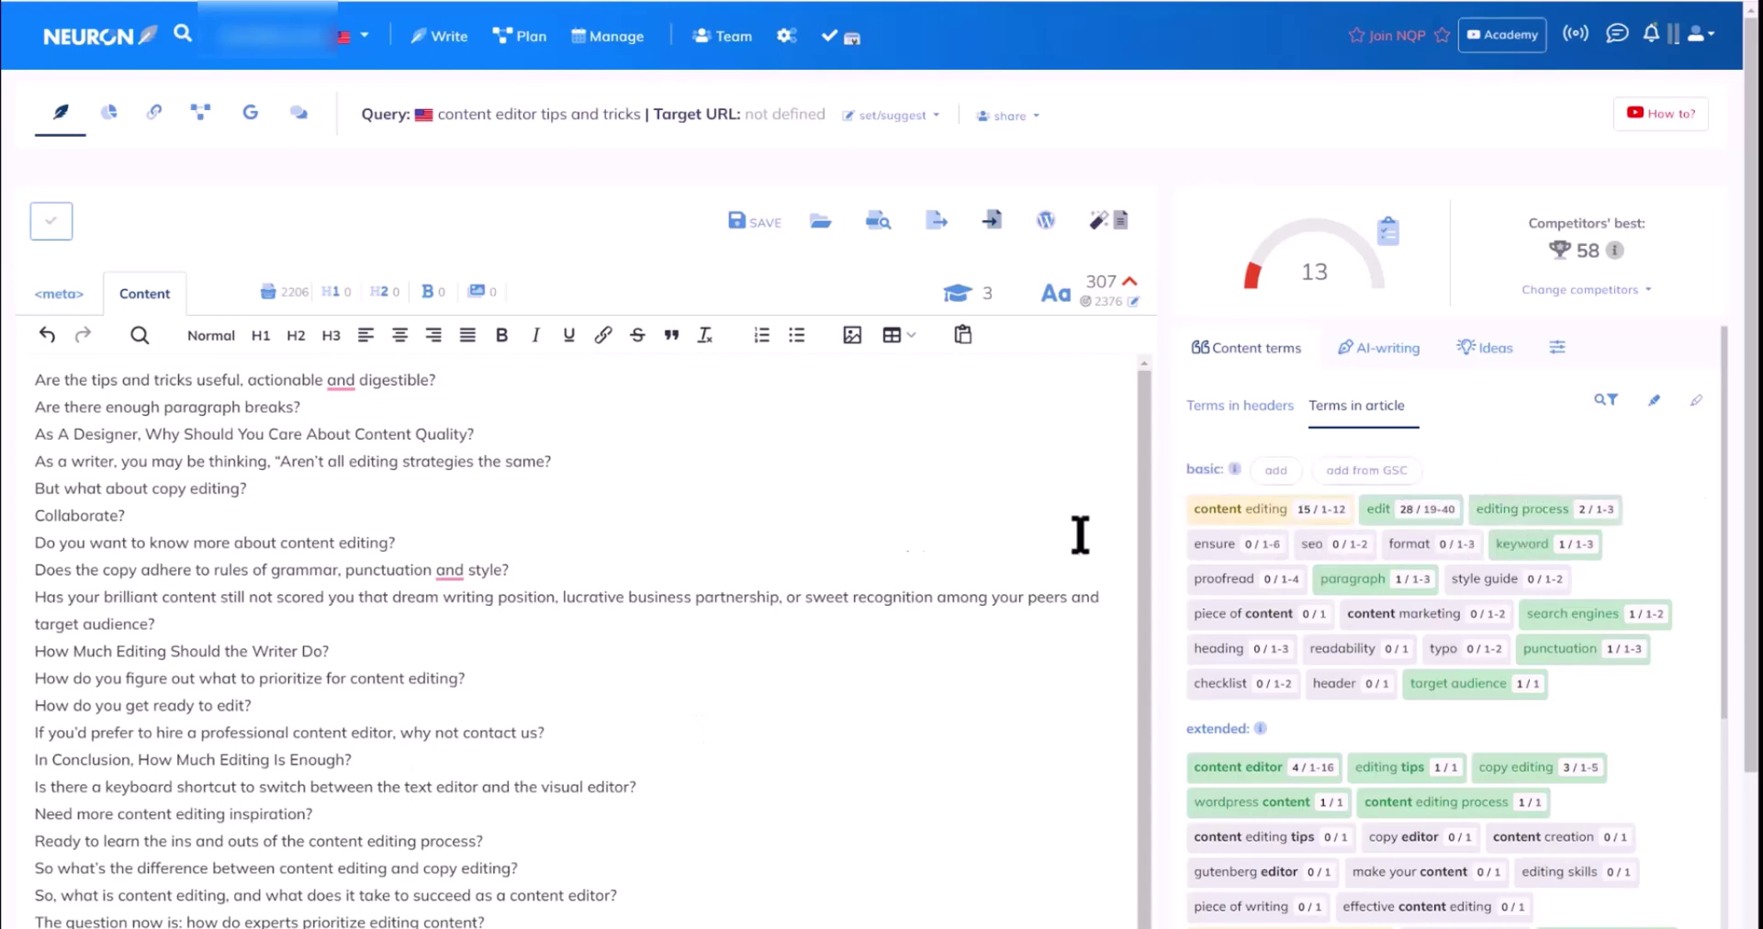
{"action": "left_click_drag", "start_coordinate": [167, 489], "coordinate": [551, 918]}
{"action": "left_click", "coordinate": [191, 439]}
{"action": "left_click_drag", "start_coordinate": [191, 439], "coordinate": [551, 904]}
{"action": "left_click", "coordinate": [329, 651]}
Step: Open the AI-writing Advanced templates and choose the One-click Long-form article template
{"action": "left_click", "coordinate": [1392, 365]}
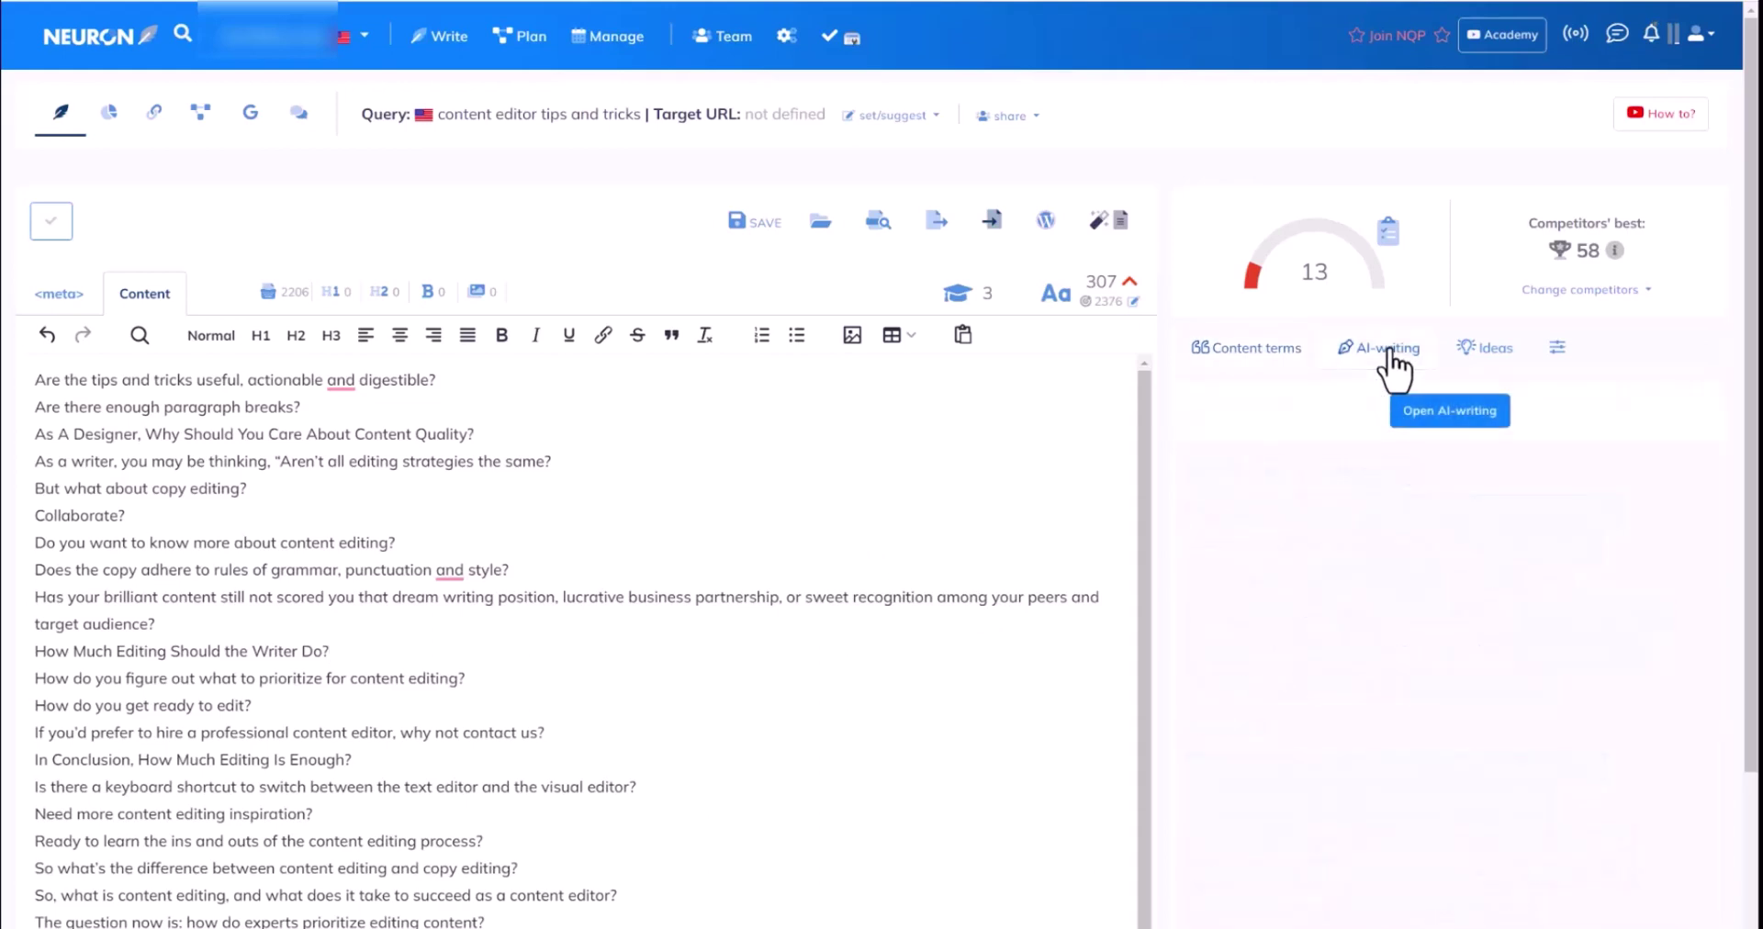
{"action": "left_click", "coordinate": [1474, 415]}
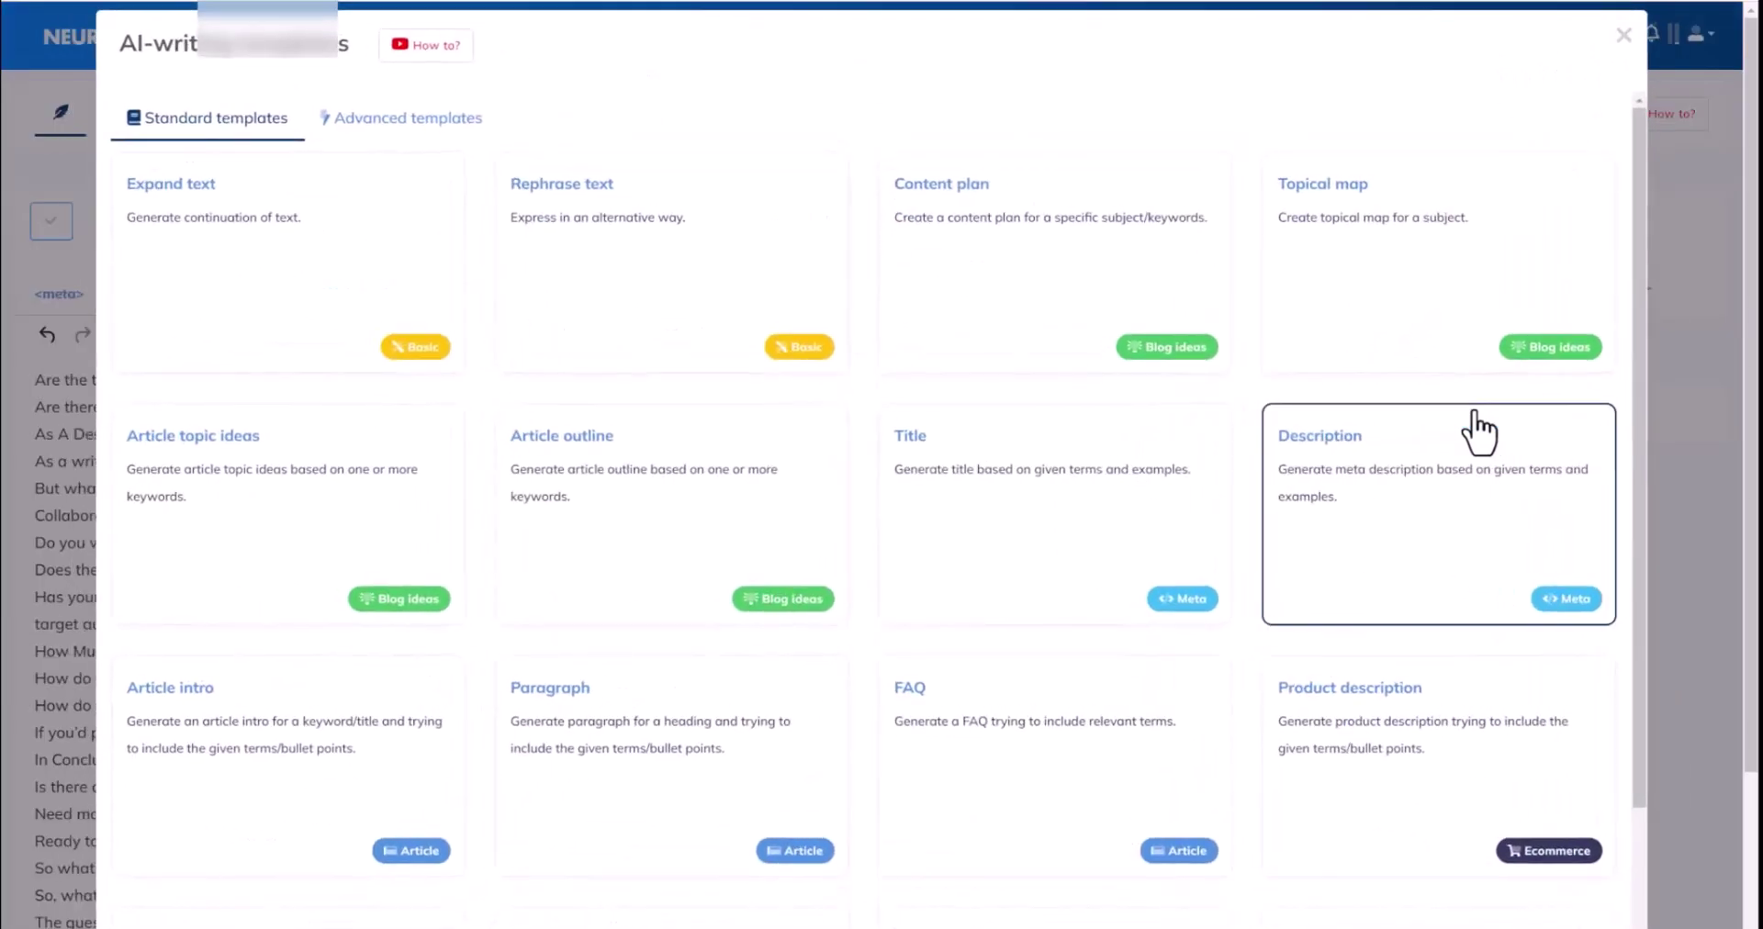
{"action": "left_click", "coordinate": [459, 133]}
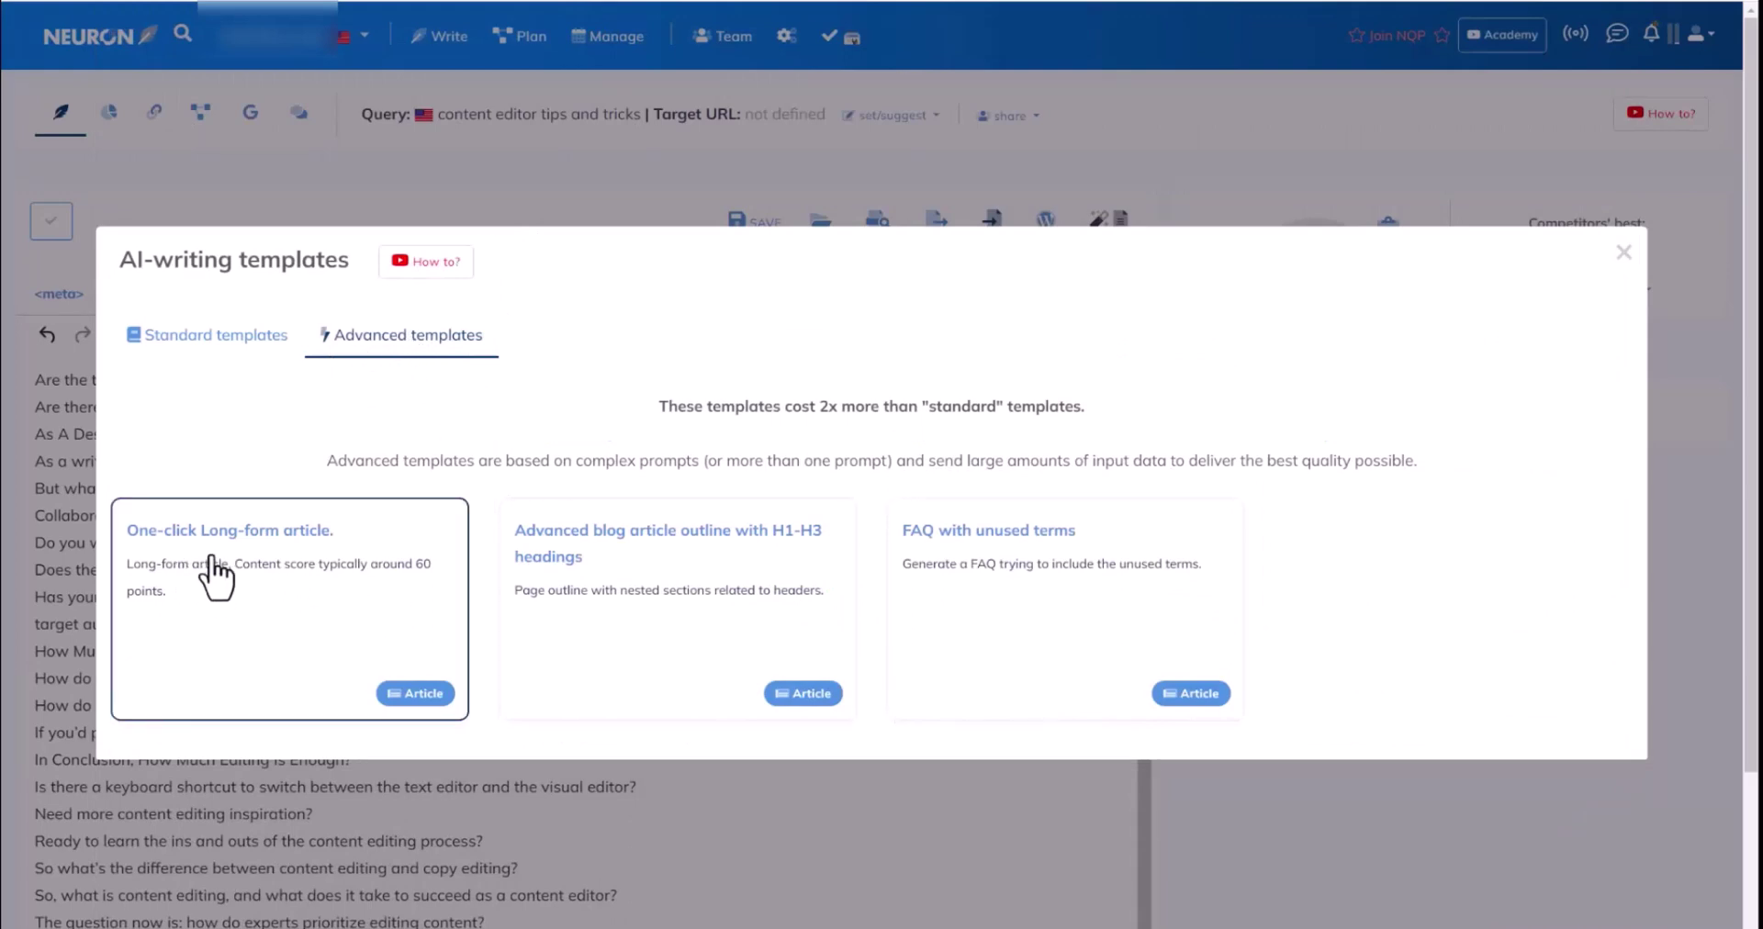
{"action": "left_click", "coordinate": [393, 700]}
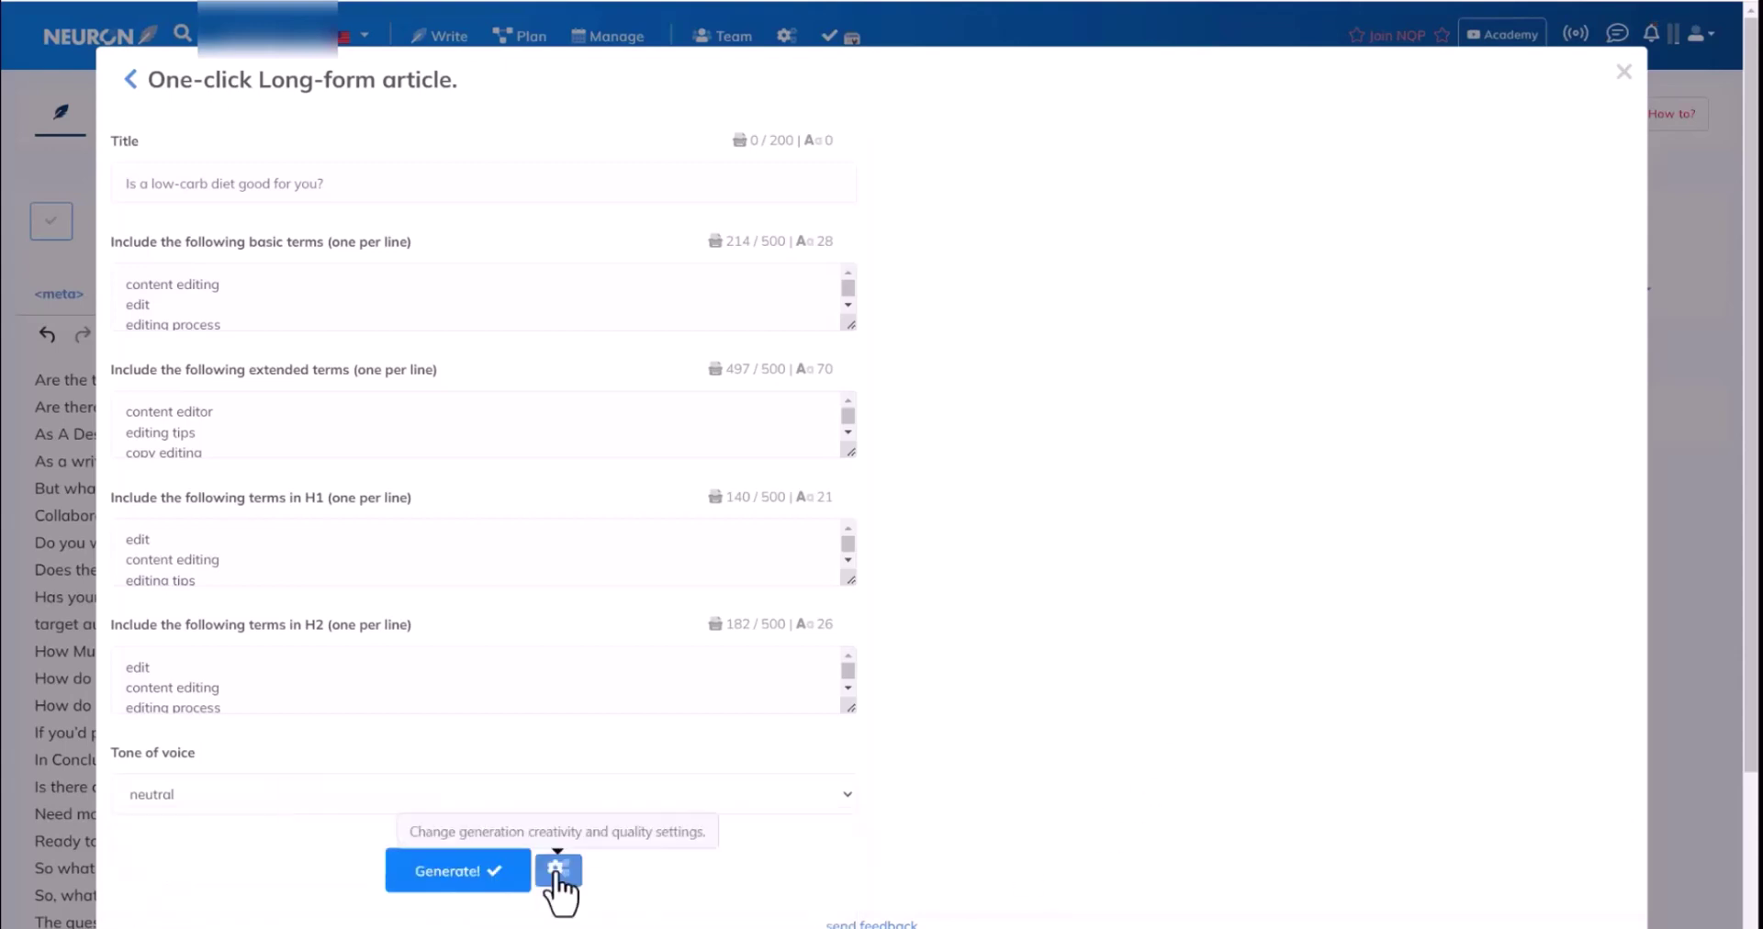
Step: Try GPT-4 in generation settings, revert to ChatGPT (gpt-3.5-turbo), and close the template form
{"action": "left_click", "coordinate": [557, 871]}
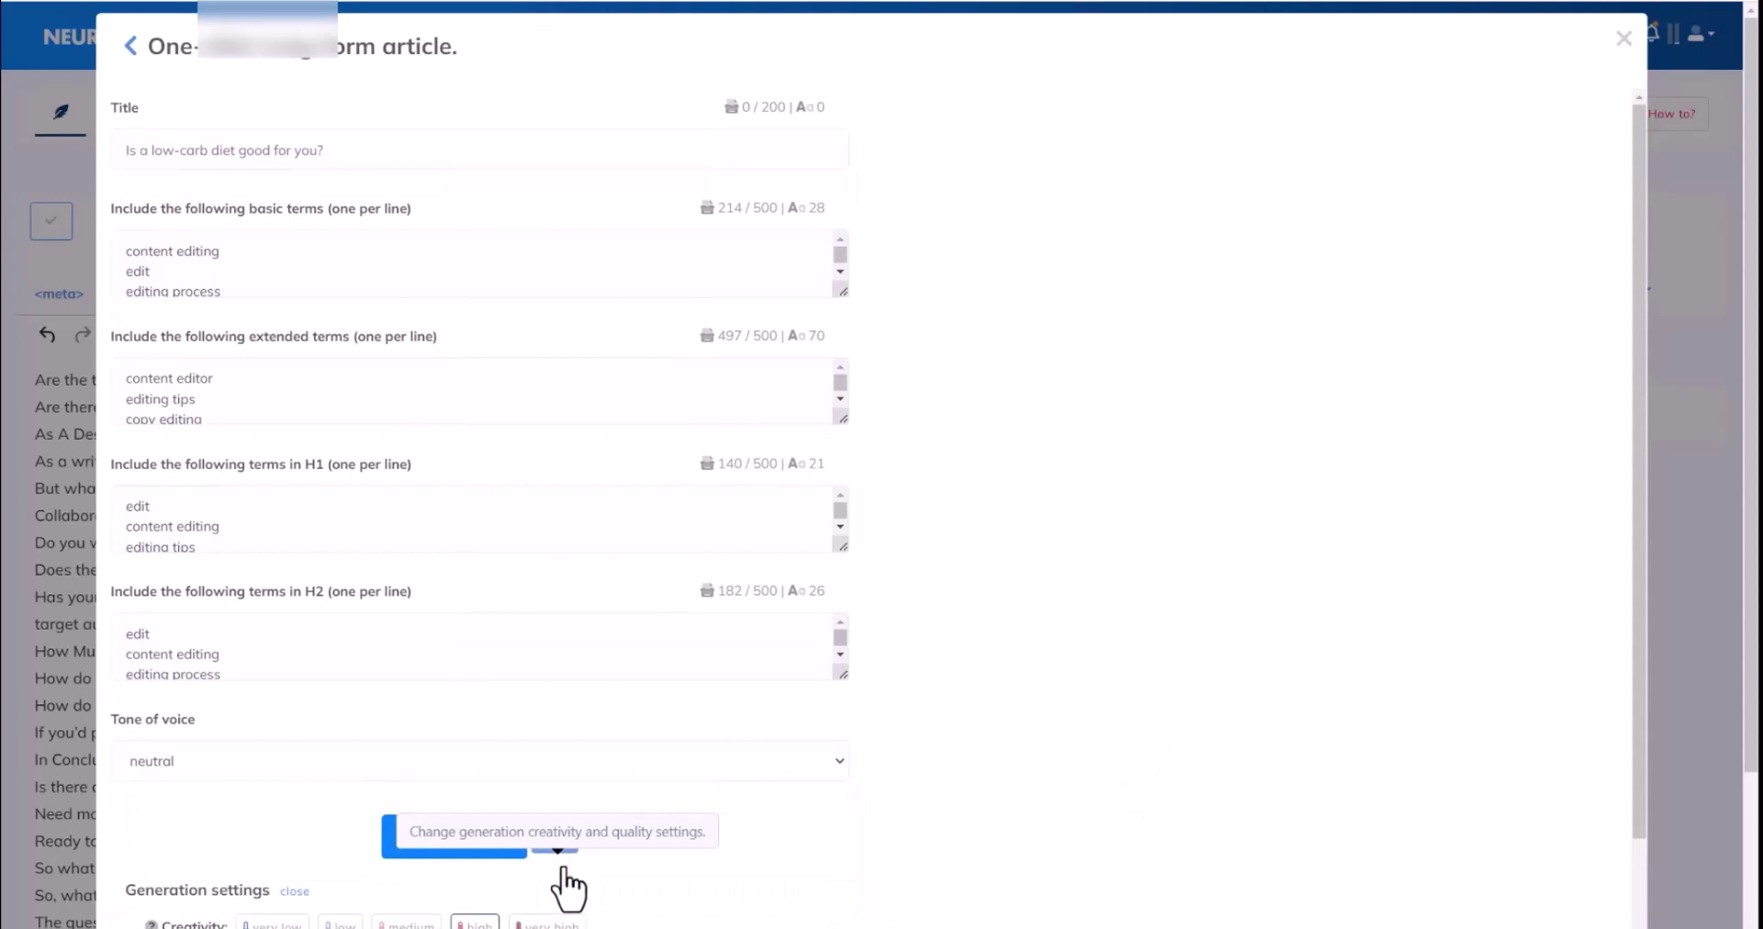
{"action": "scroll", "coordinate": [964, 716], "scroll_direction": "down", "scroll_amount": 2}
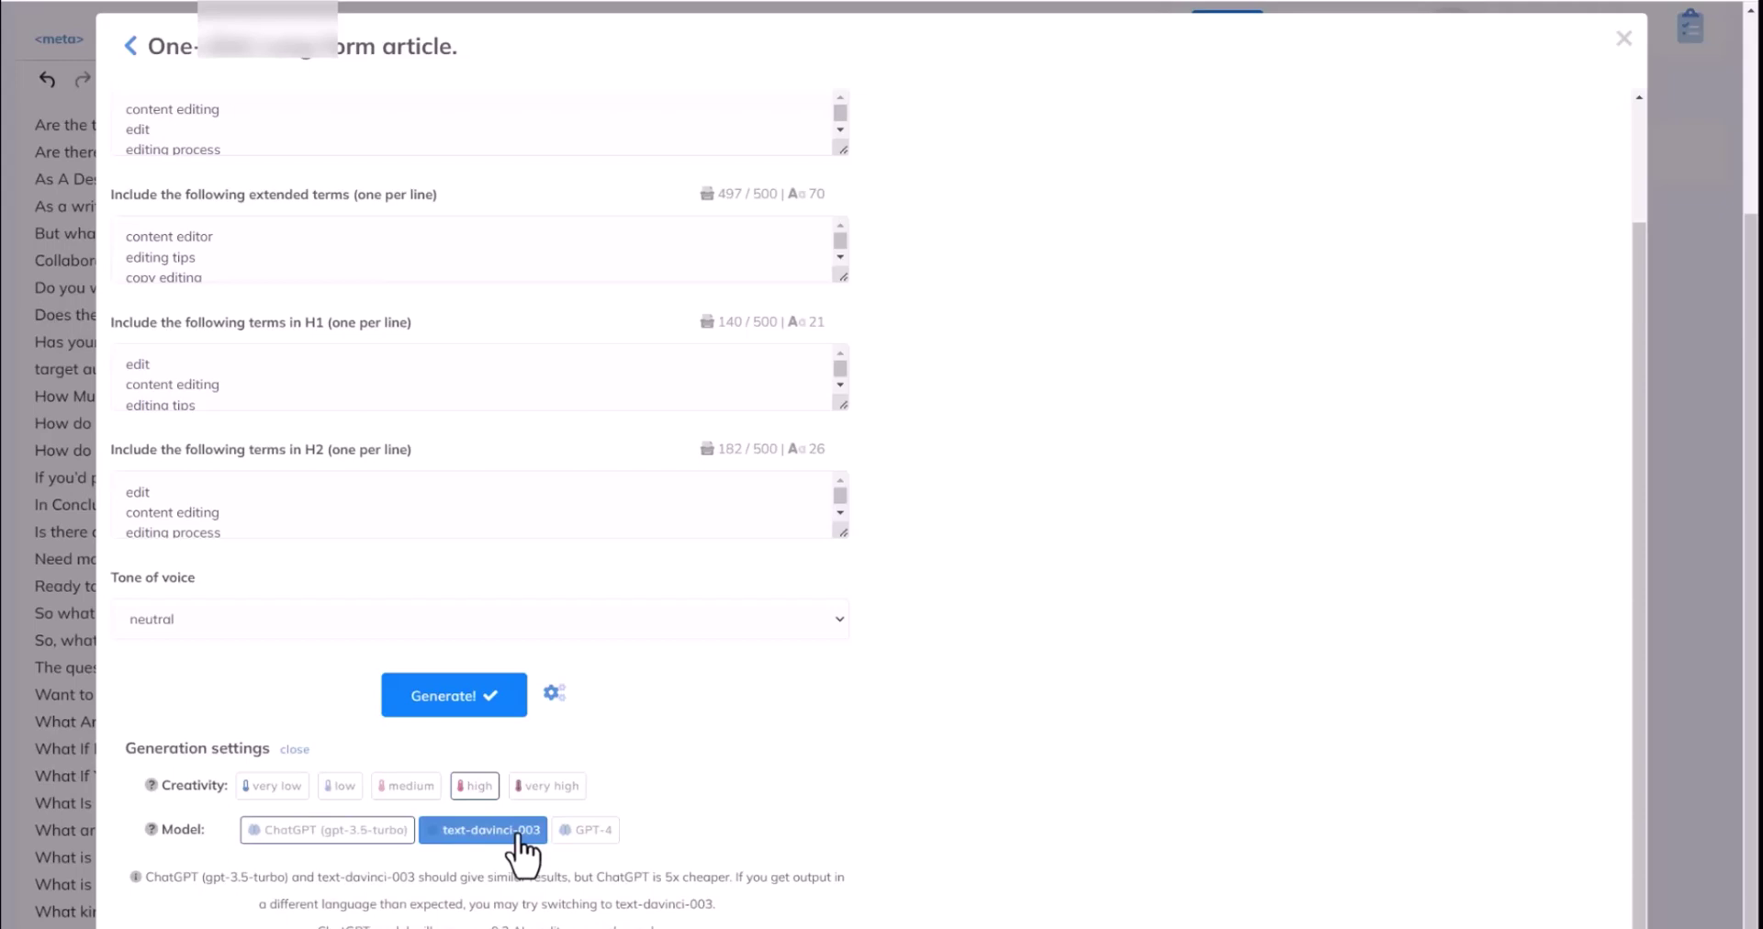
{"action": "left_click", "coordinate": [592, 840]}
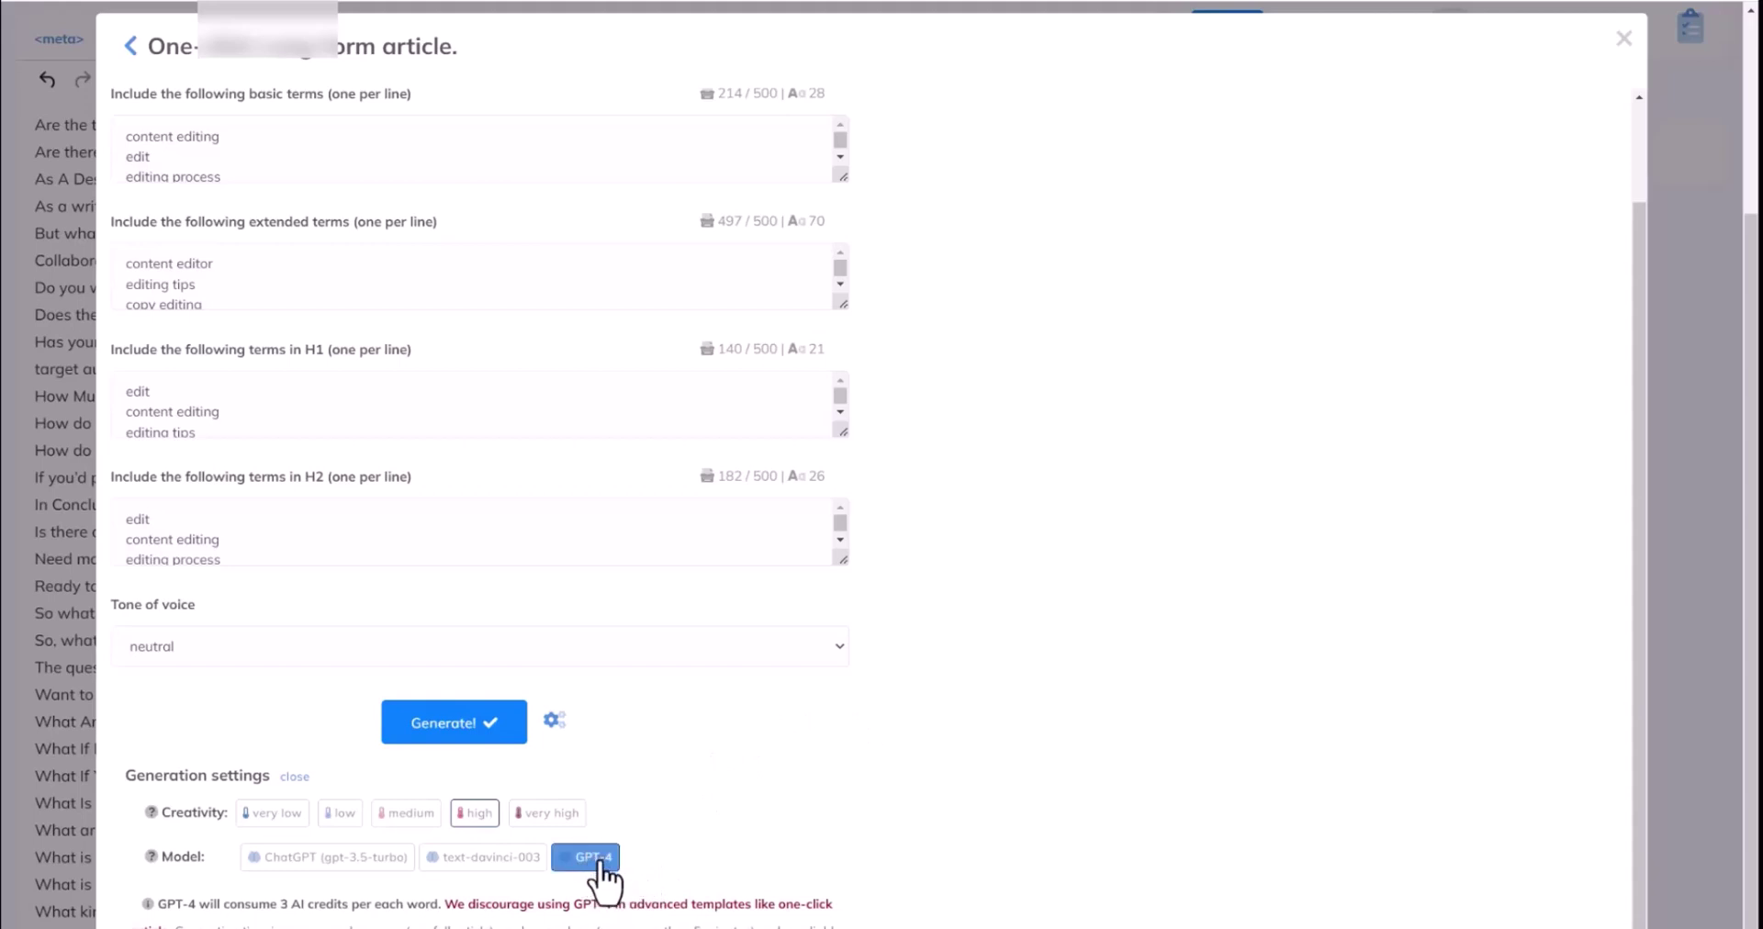
{"action": "left_click", "coordinate": [290, 861]}
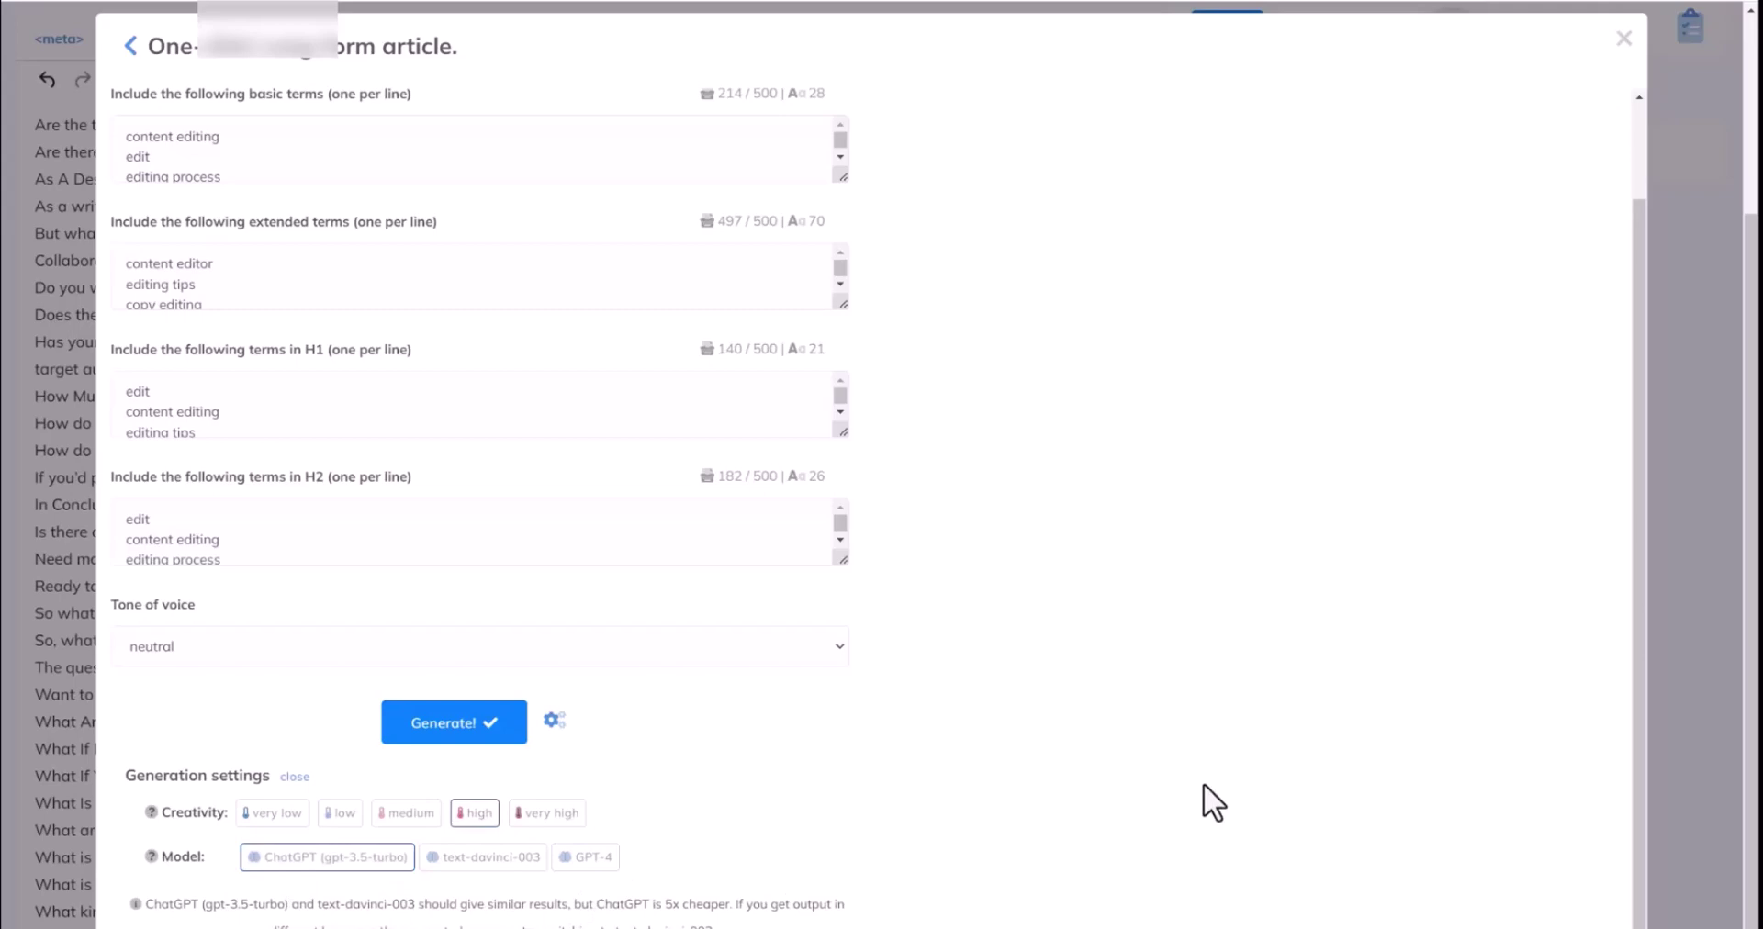
{"action": "key", "text": "Escape"}
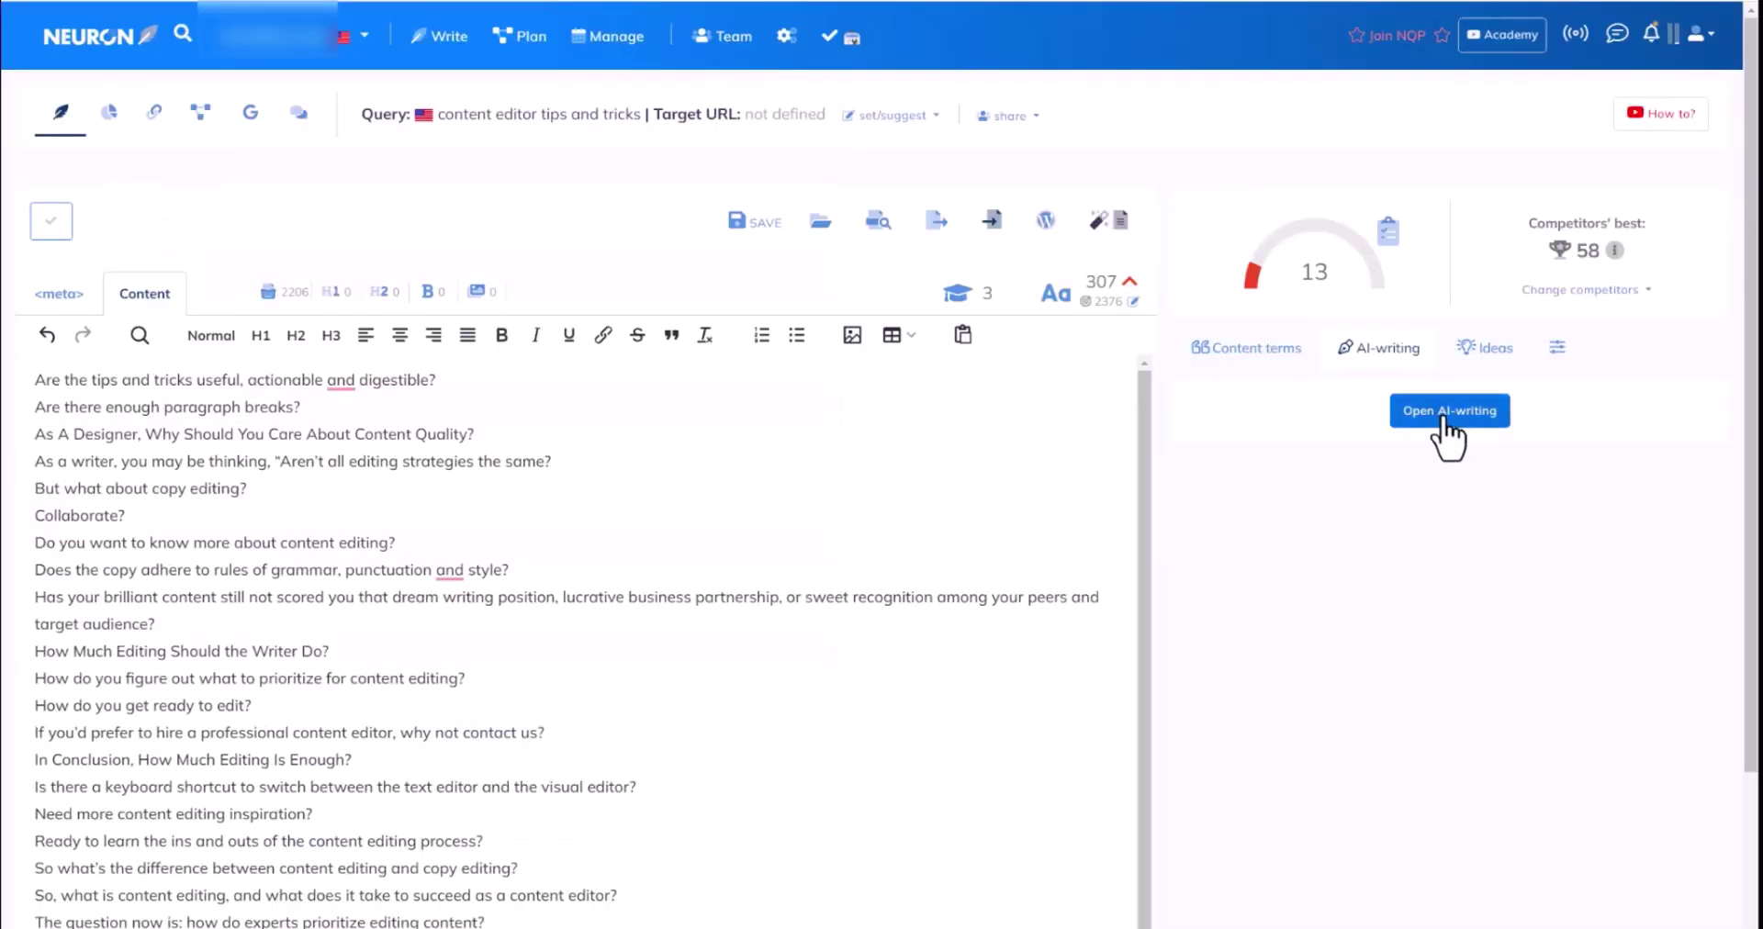
Step: Reopen the Standard Title template to load the long-form article form titled 'Master Content Editing with These Essential Tips & Tricks'
{"action": "left_click", "coordinate": [1443, 415]}
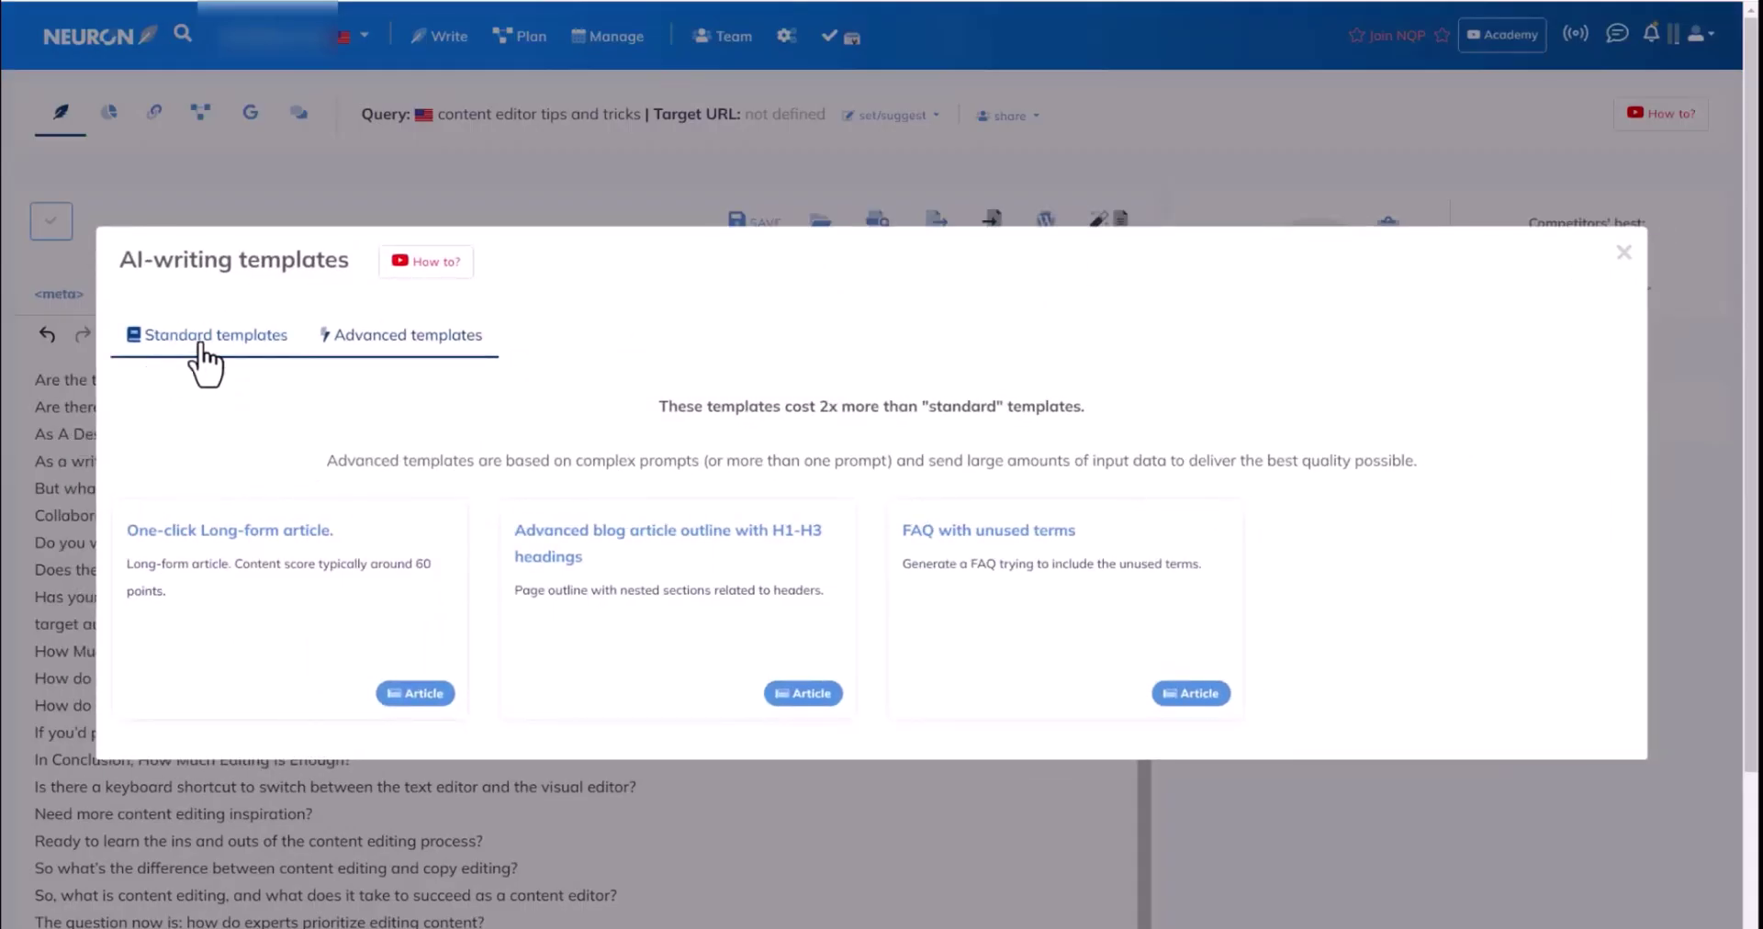
{"action": "left_click", "coordinate": [234, 340]}
{"action": "scroll", "coordinate": [1069, 538], "scroll_direction": "down", "scroll_amount": 2}
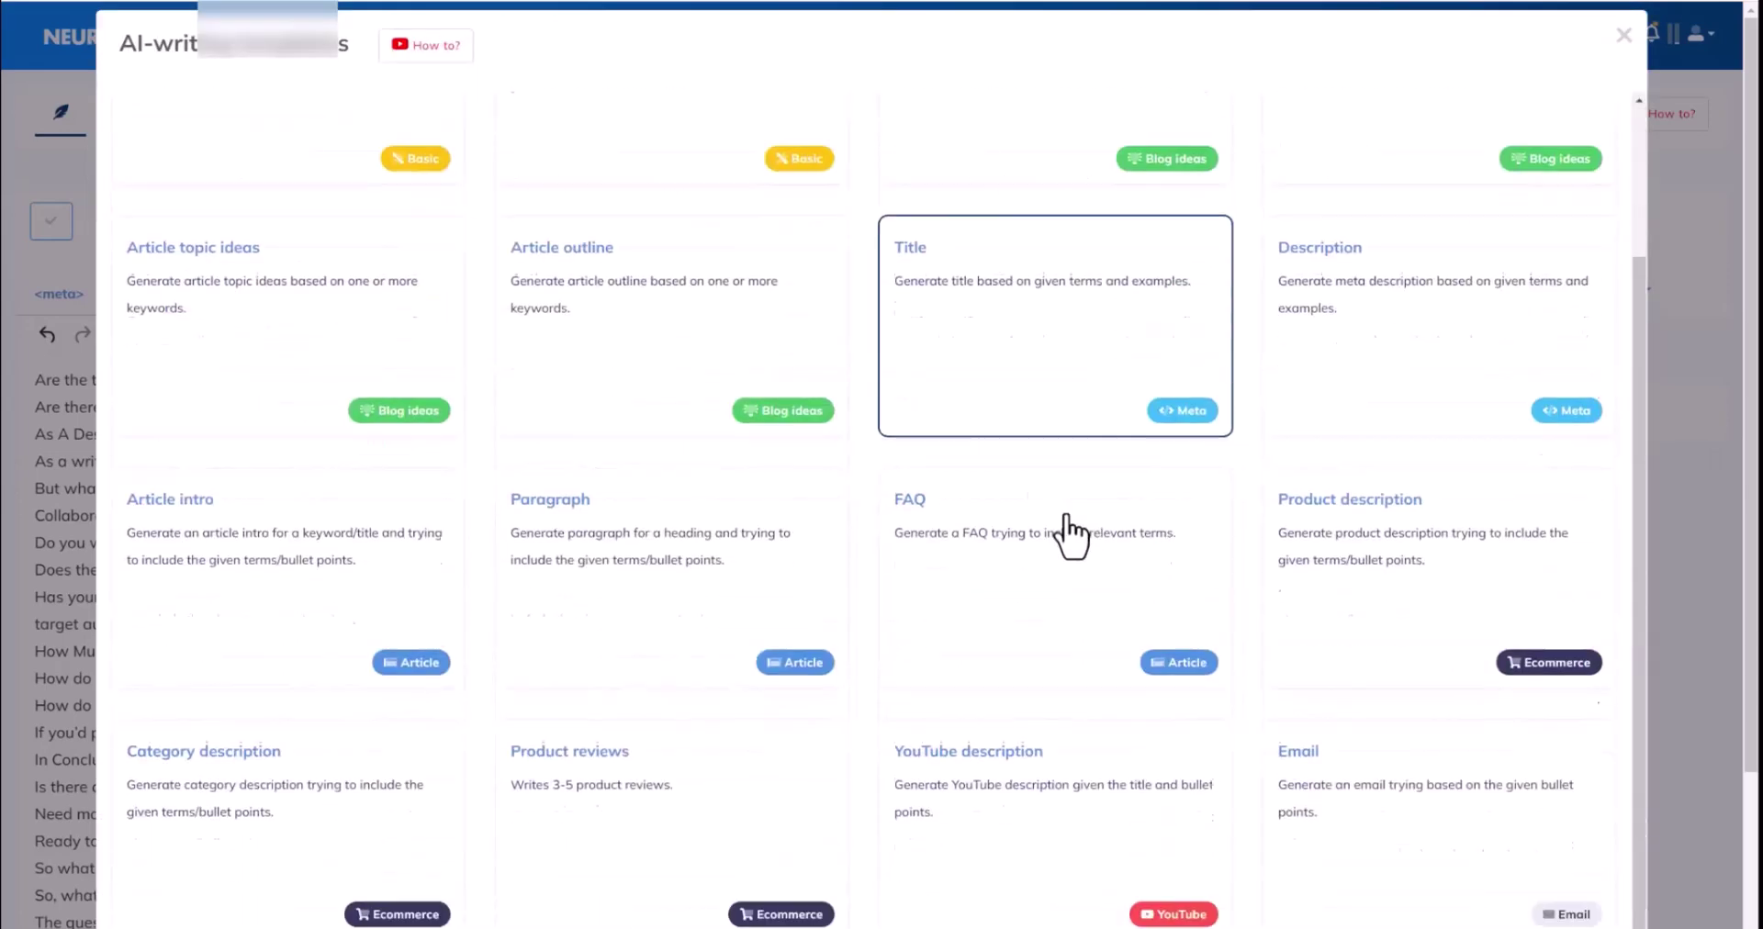
{"action": "left_click", "coordinate": [1040, 304]}
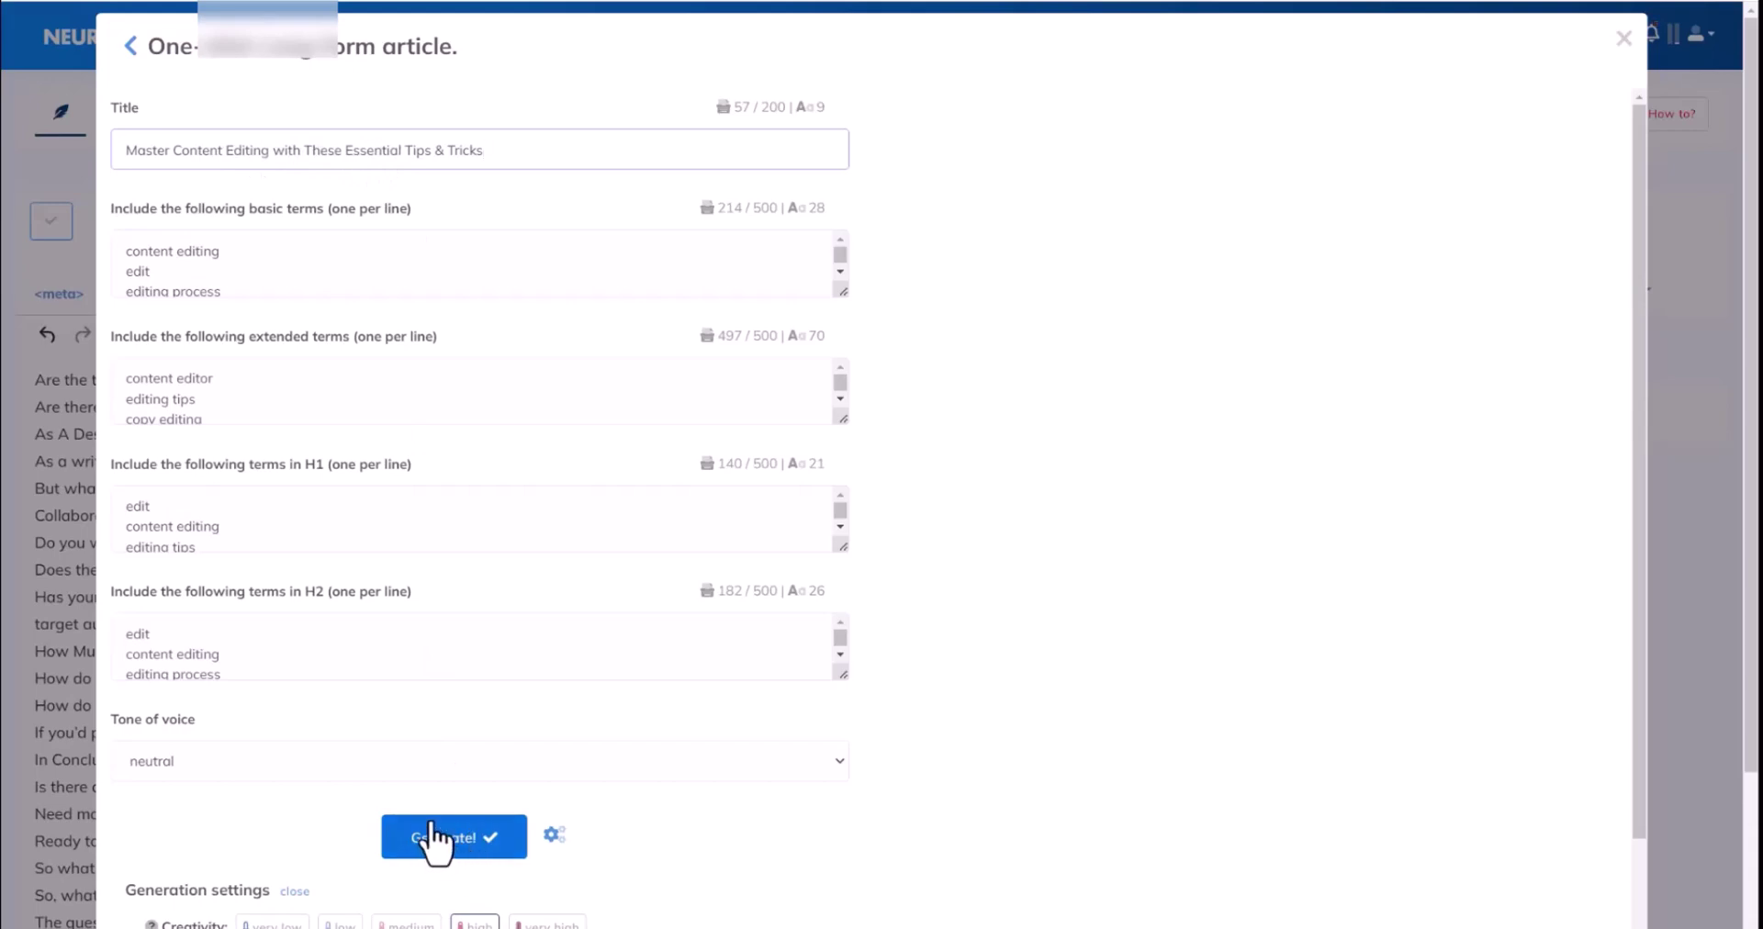
Step: Generate the long-form article with AI and copy the whole output into the editor
{"action": "left_click", "coordinate": [473, 849]}
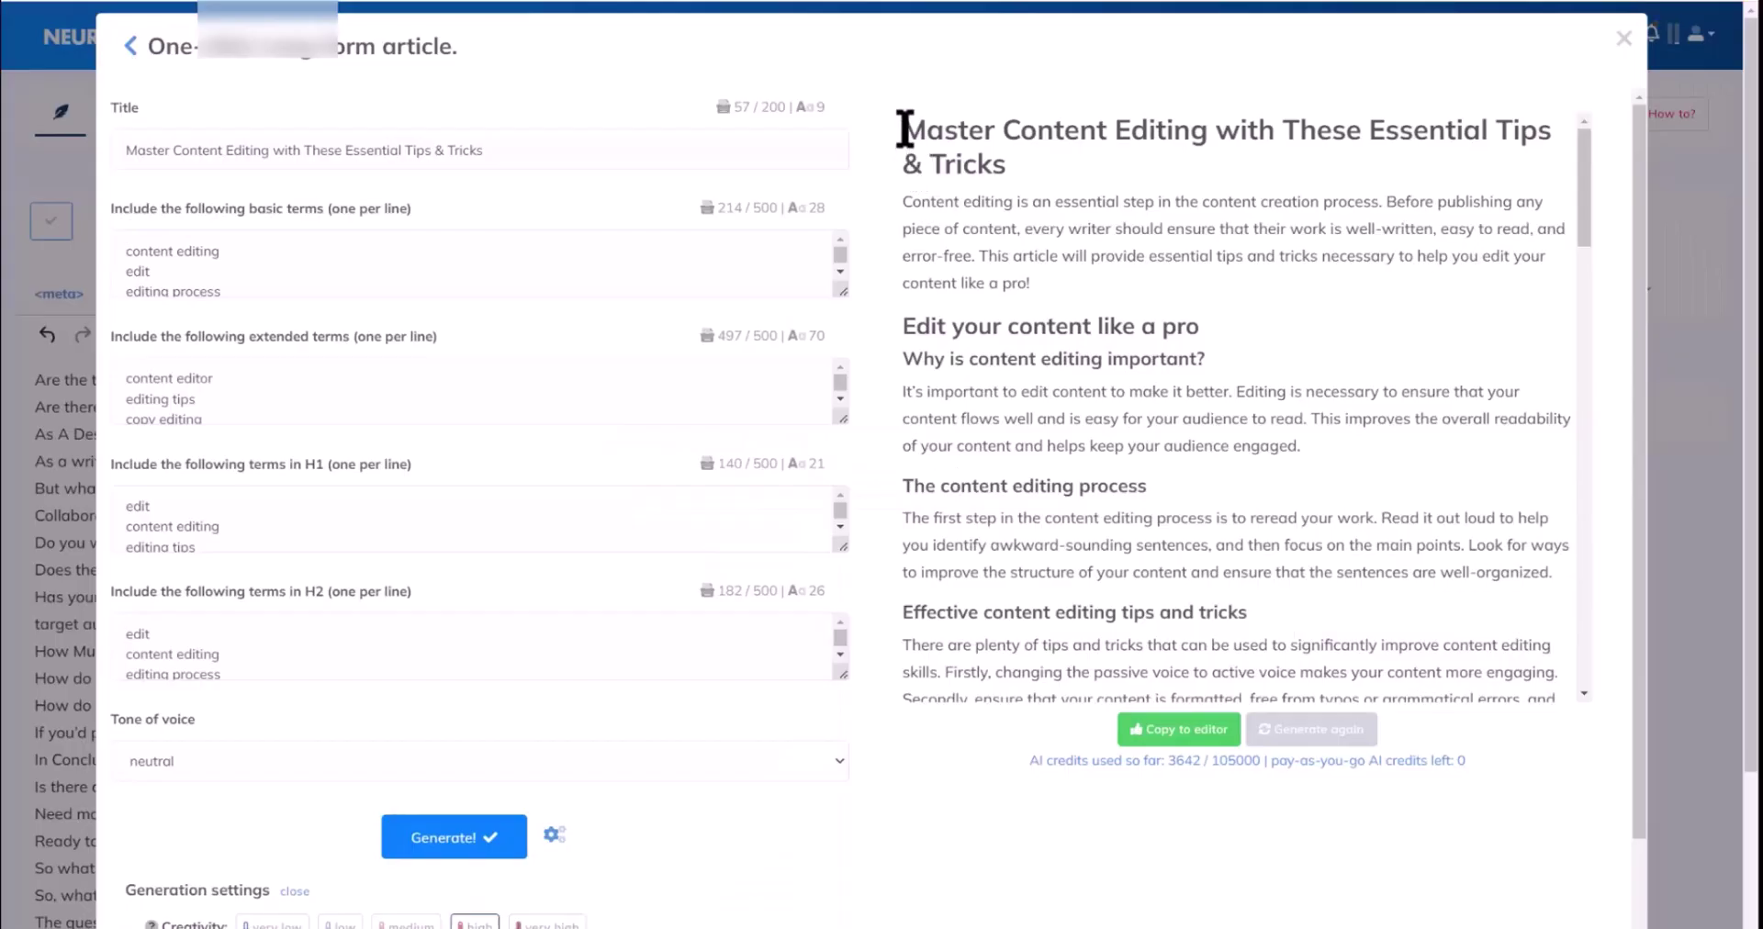
{"action": "left_click_drag", "start_coordinate": [901, 130], "coordinate": [1402, 510]}
{"action": "scroll", "coordinate": [1398, 521], "scroll_direction": "down", "scroll_amount": 15}
{"action": "scroll", "coordinate": [1402, 510], "scroll_direction": "up", "scroll_amount": 15}
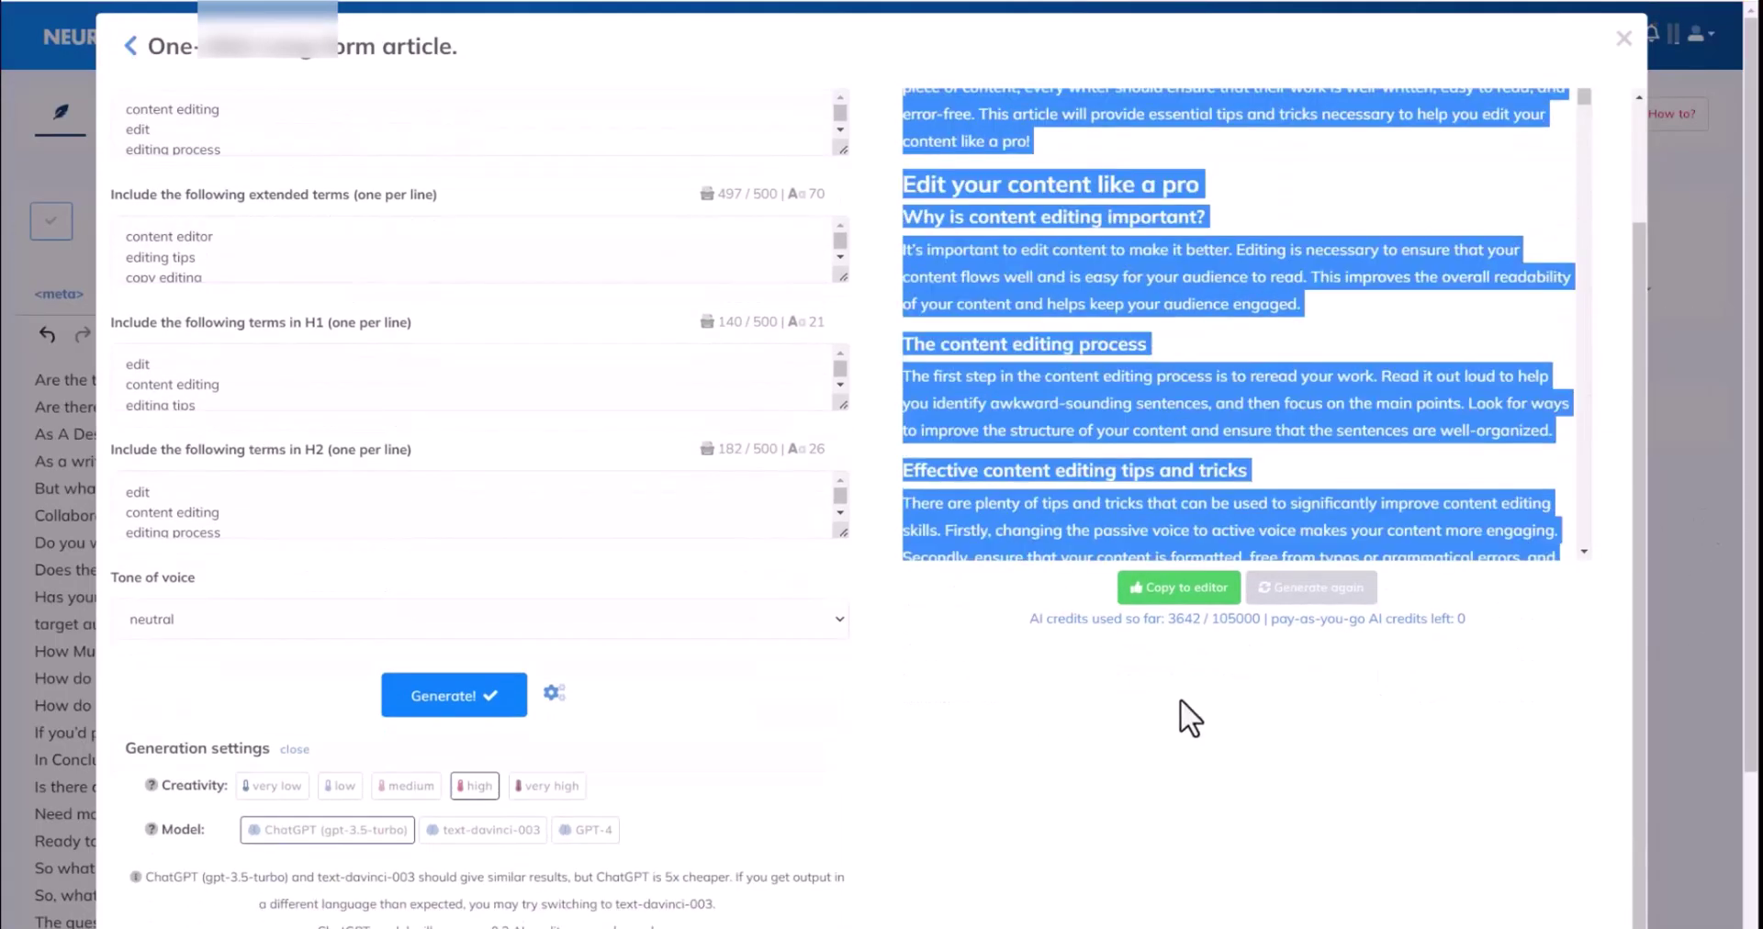
{"action": "left_click", "coordinate": [1182, 592]}
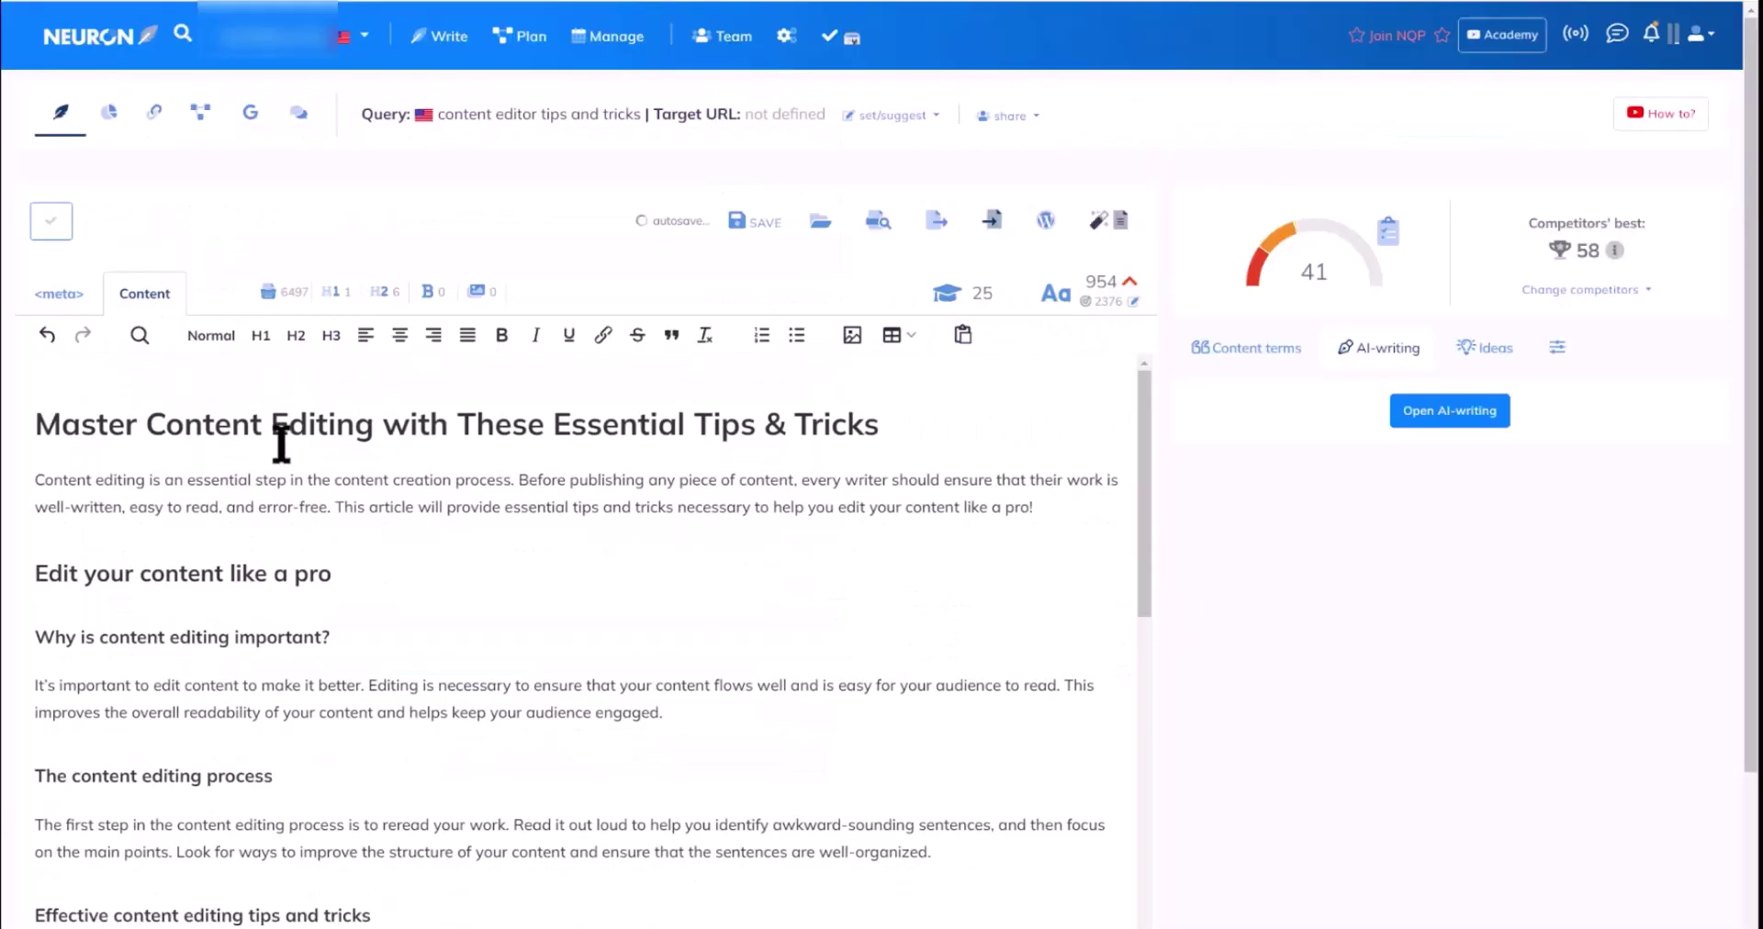
Step: Review the inserted article's headings, briefly selecting parts of the SEO heading and next subheading
{"action": "scroll", "coordinate": [456, 598], "scroll_direction": "down", "scroll_amount": 3}
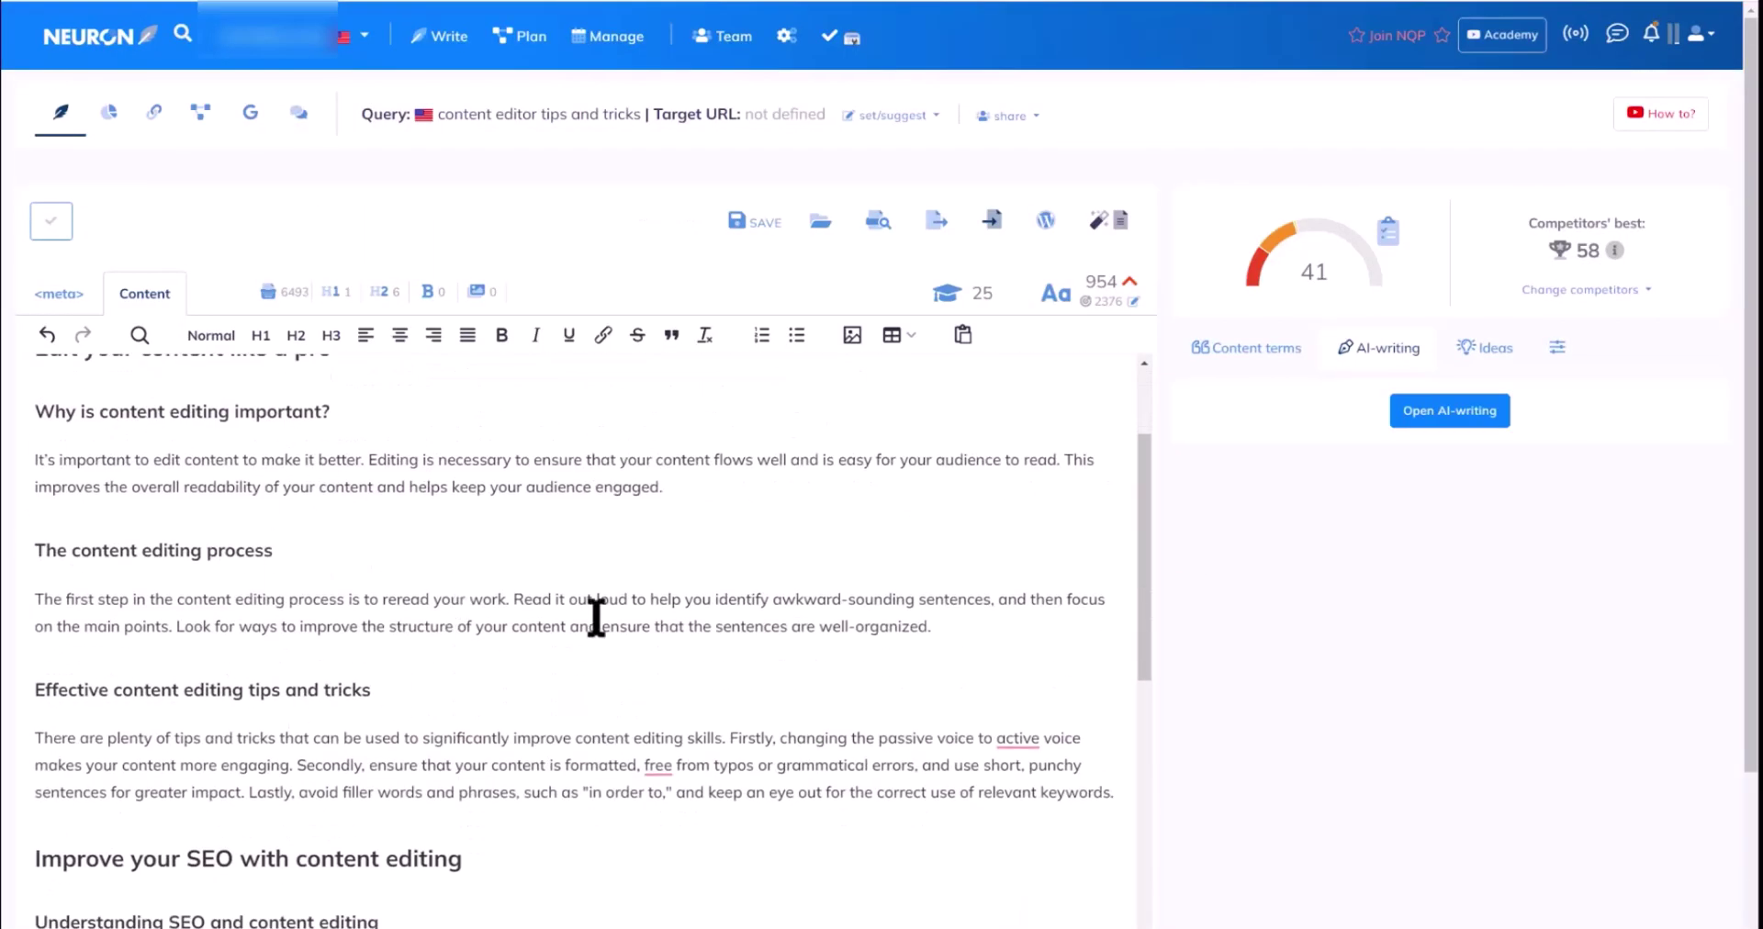
{"action": "scroll", "coordinate": [428, 595], "scroll_direction": "down", "scroll_amount": 3}
{"action": "left_click_drag", "start_coordinate": [459, 633], "coordinate": [115, 632]}
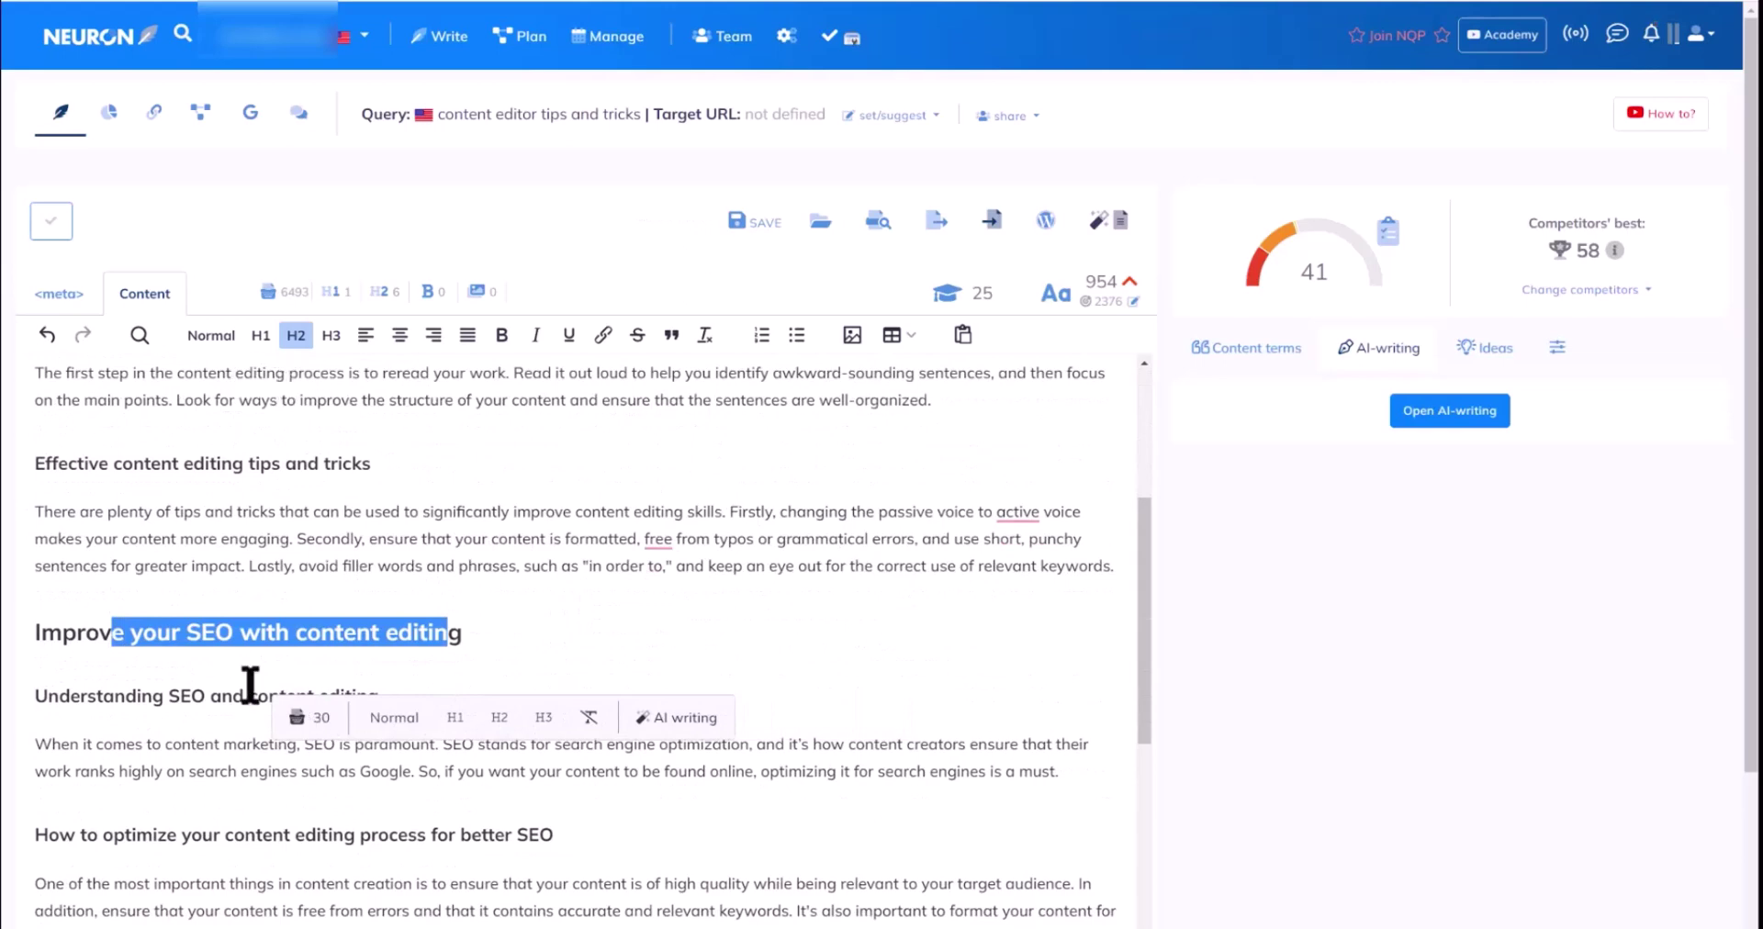
{"action": "left_click_drag", "start_coordinate": [223, 696], "coordinate": [78, 694]}
{"action": "scroll", "coordinate": [275, 735], "scroll_direction": "down", "scroll_amount": 10}
{"action": "left_click", "coordinate": [165, 836]}
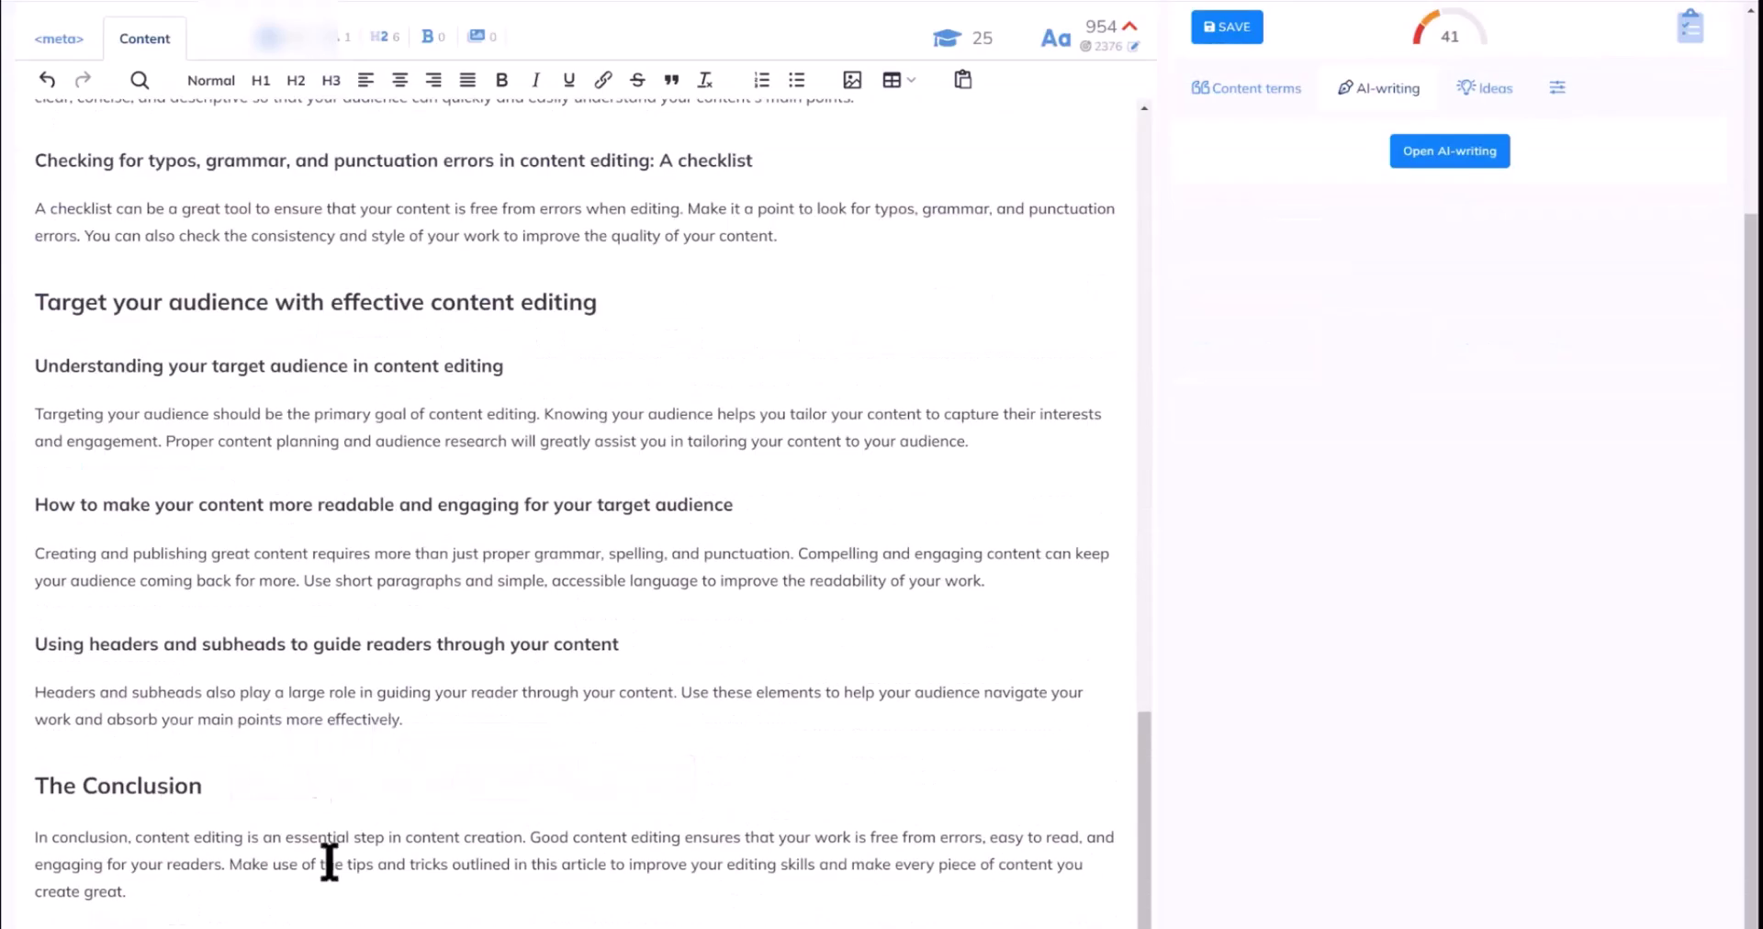
{"action": "scroll", "coordinate": [299, 881], "scroll_direction": "up", "scroll_amount": 15}
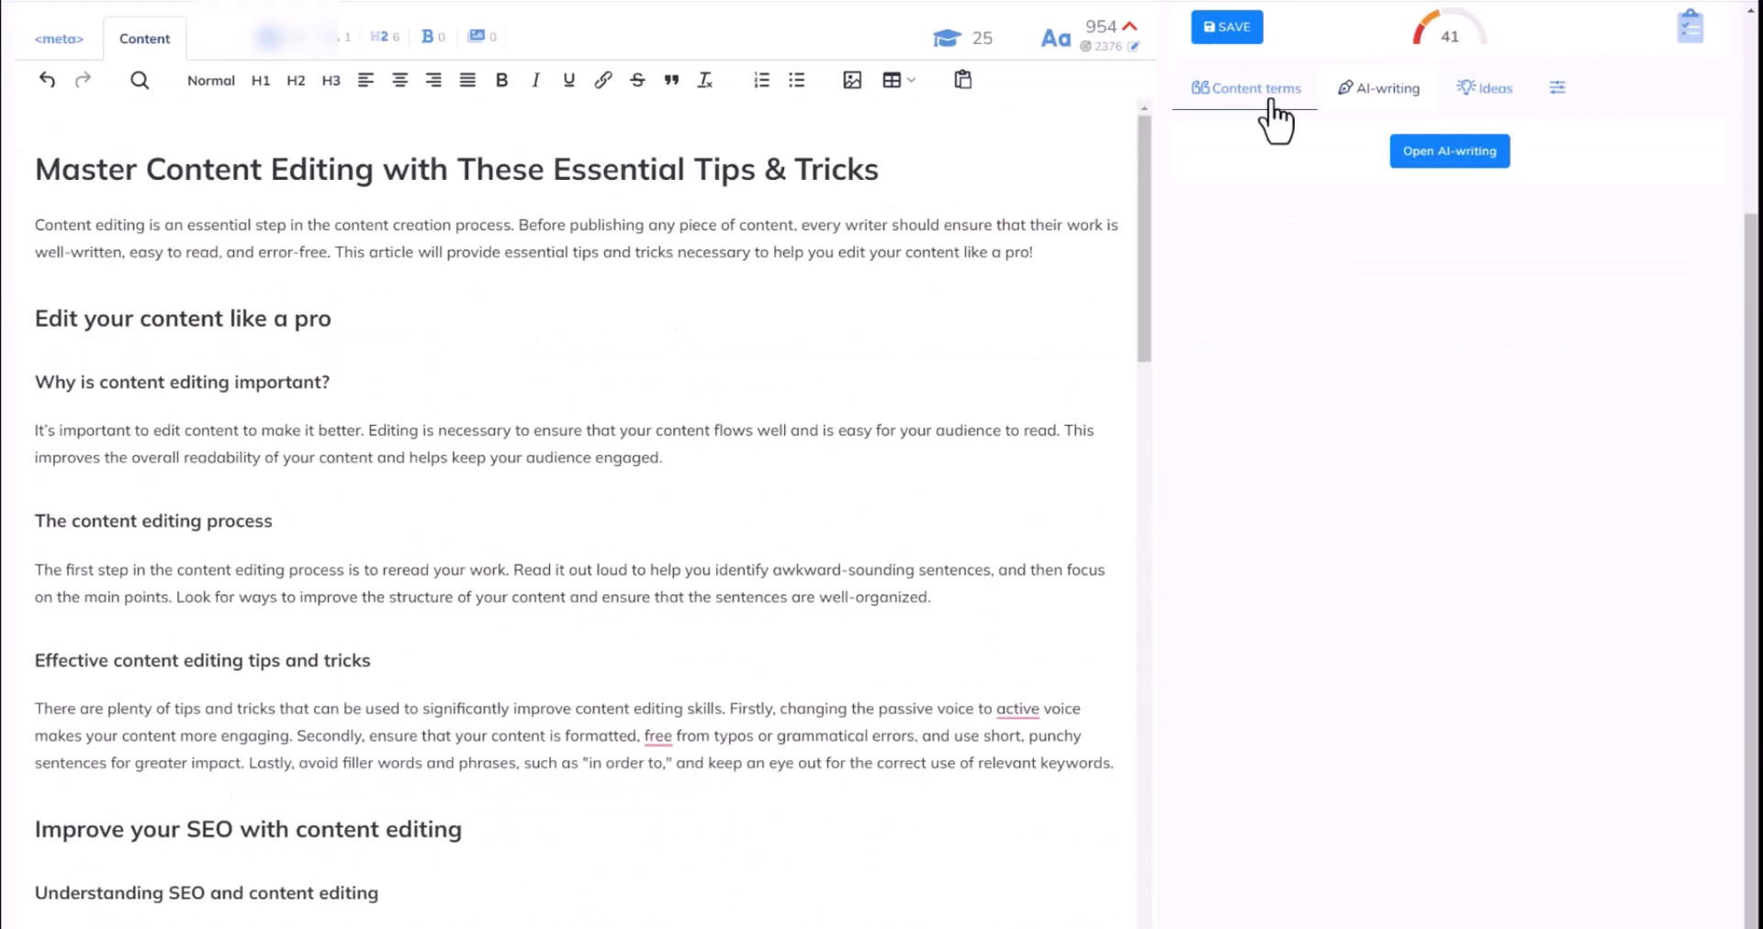
Step: Show the Content terms usage, where readability is overused at 5 against a target of 1
{"action": "left_click", "coordinate": [1271, 101]}
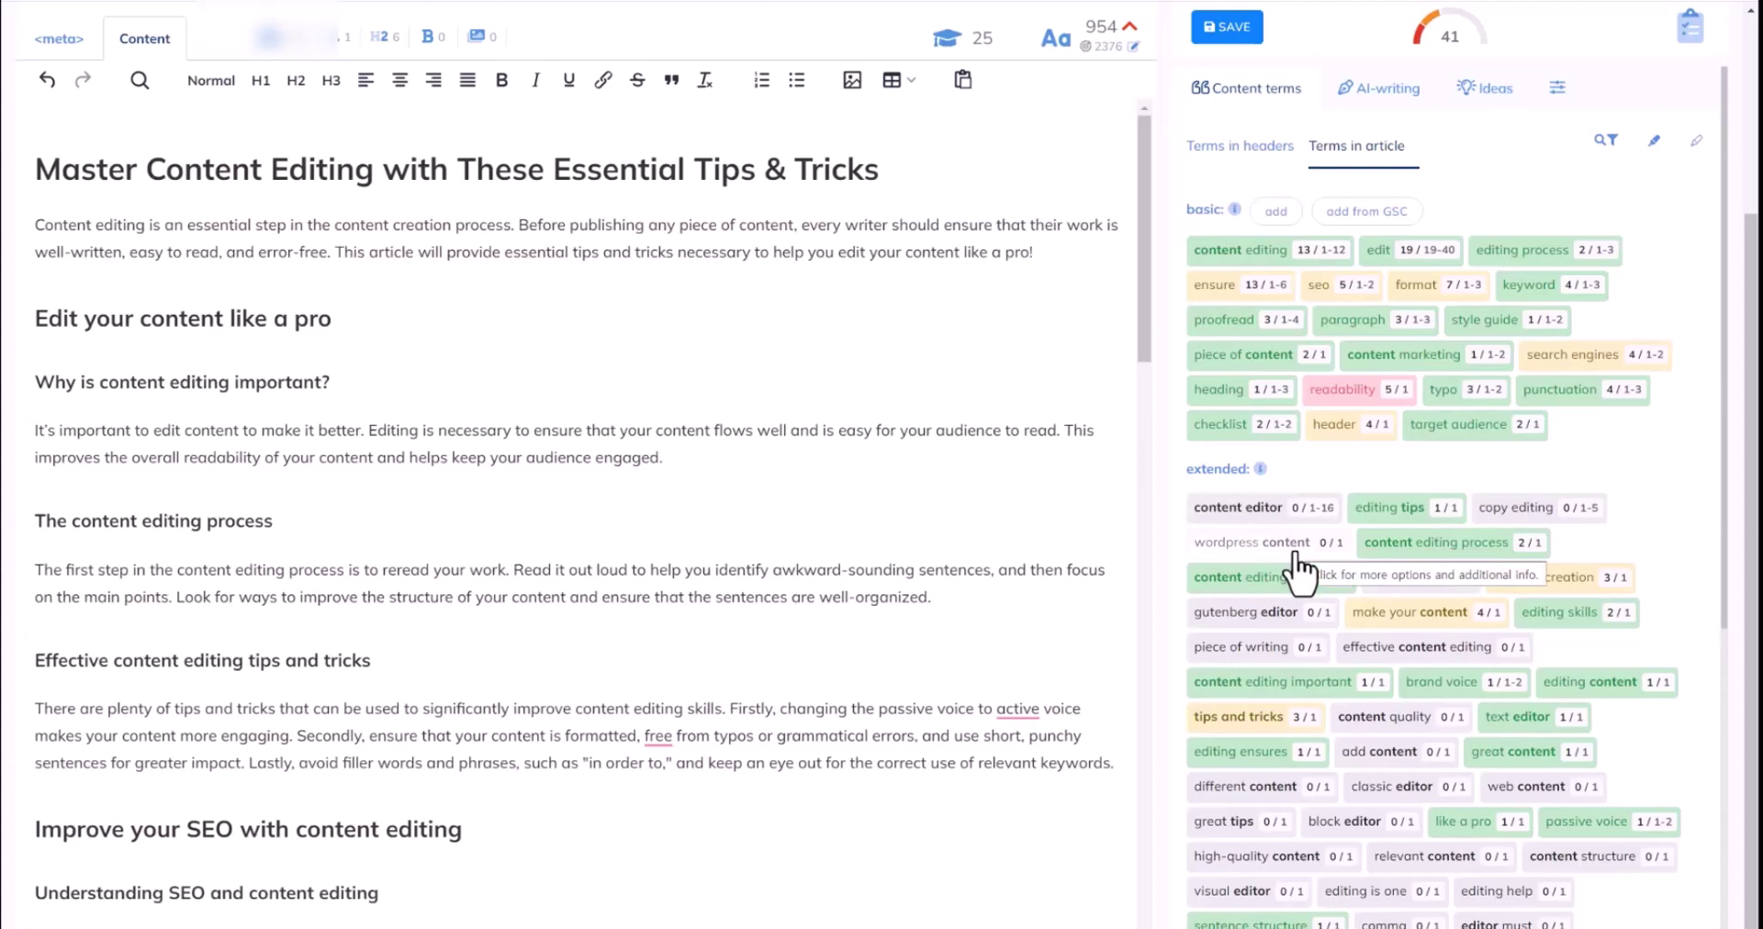
Step: Copy the article's H1 title into the meta Title field, then move to the Description field
{"action": "scroll", "coordinate": [284, 432], "scroll_direction": "up", "scroll_amount": 3}
{"action": "triple_click", "coordinate": [285, 432]}
{"action": "key", "text": "ctrl+c"}
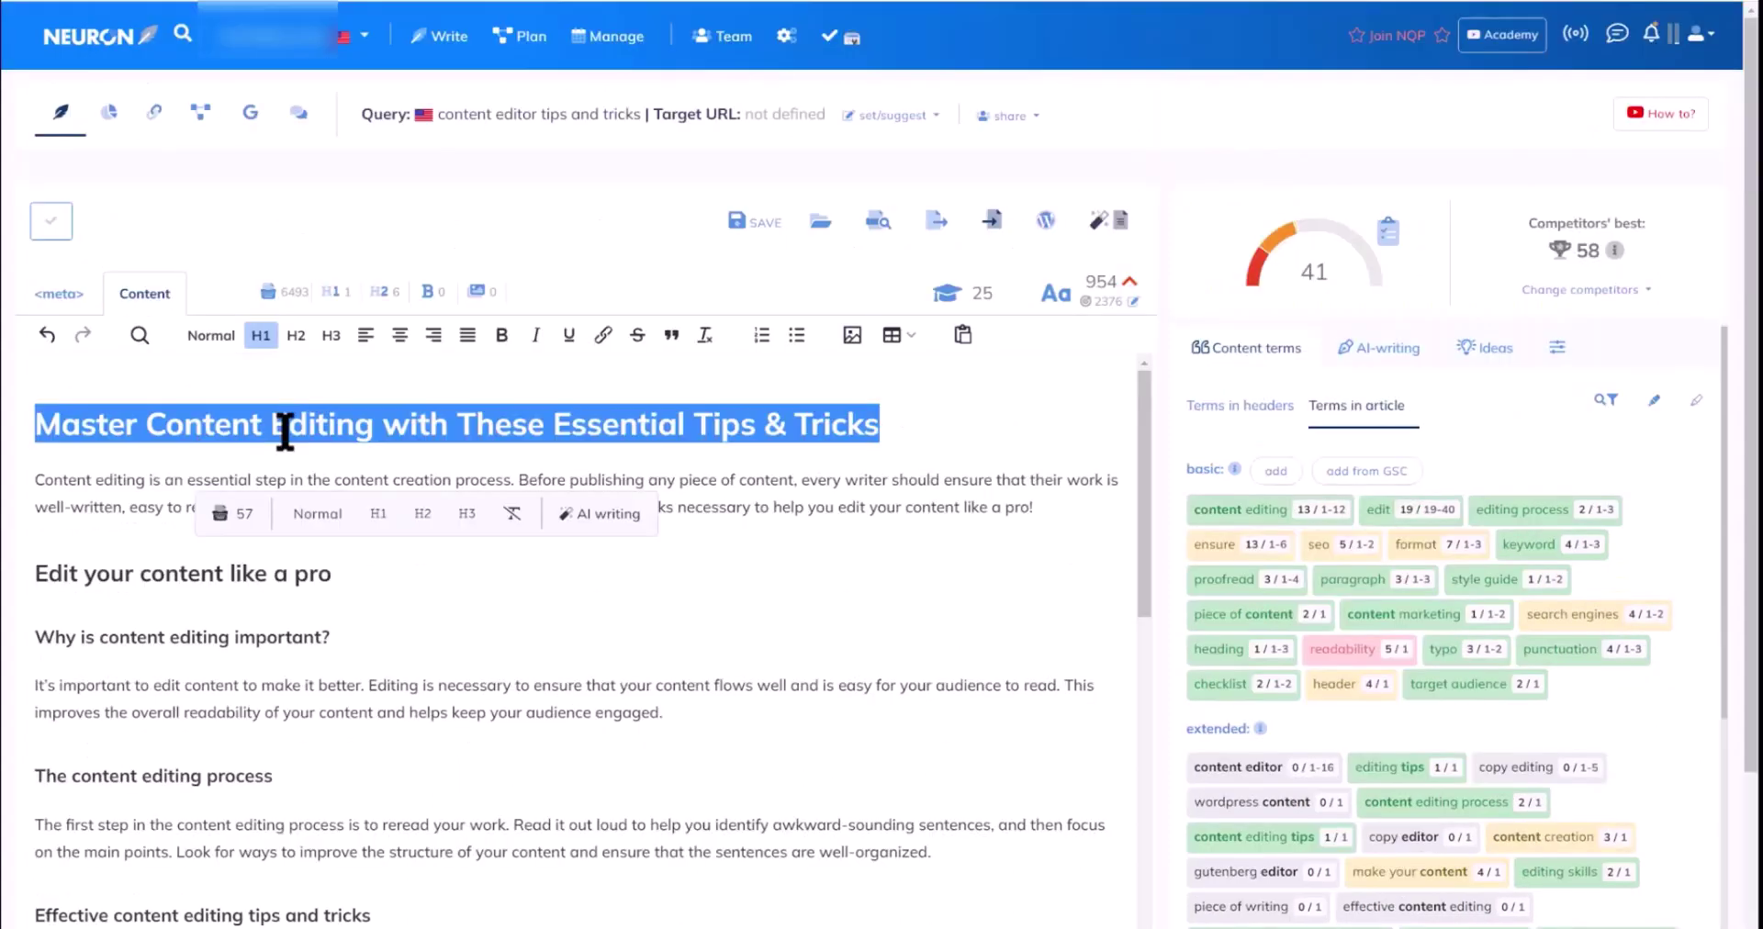
{"action": "left_click", "coordinate": [53, 311]}
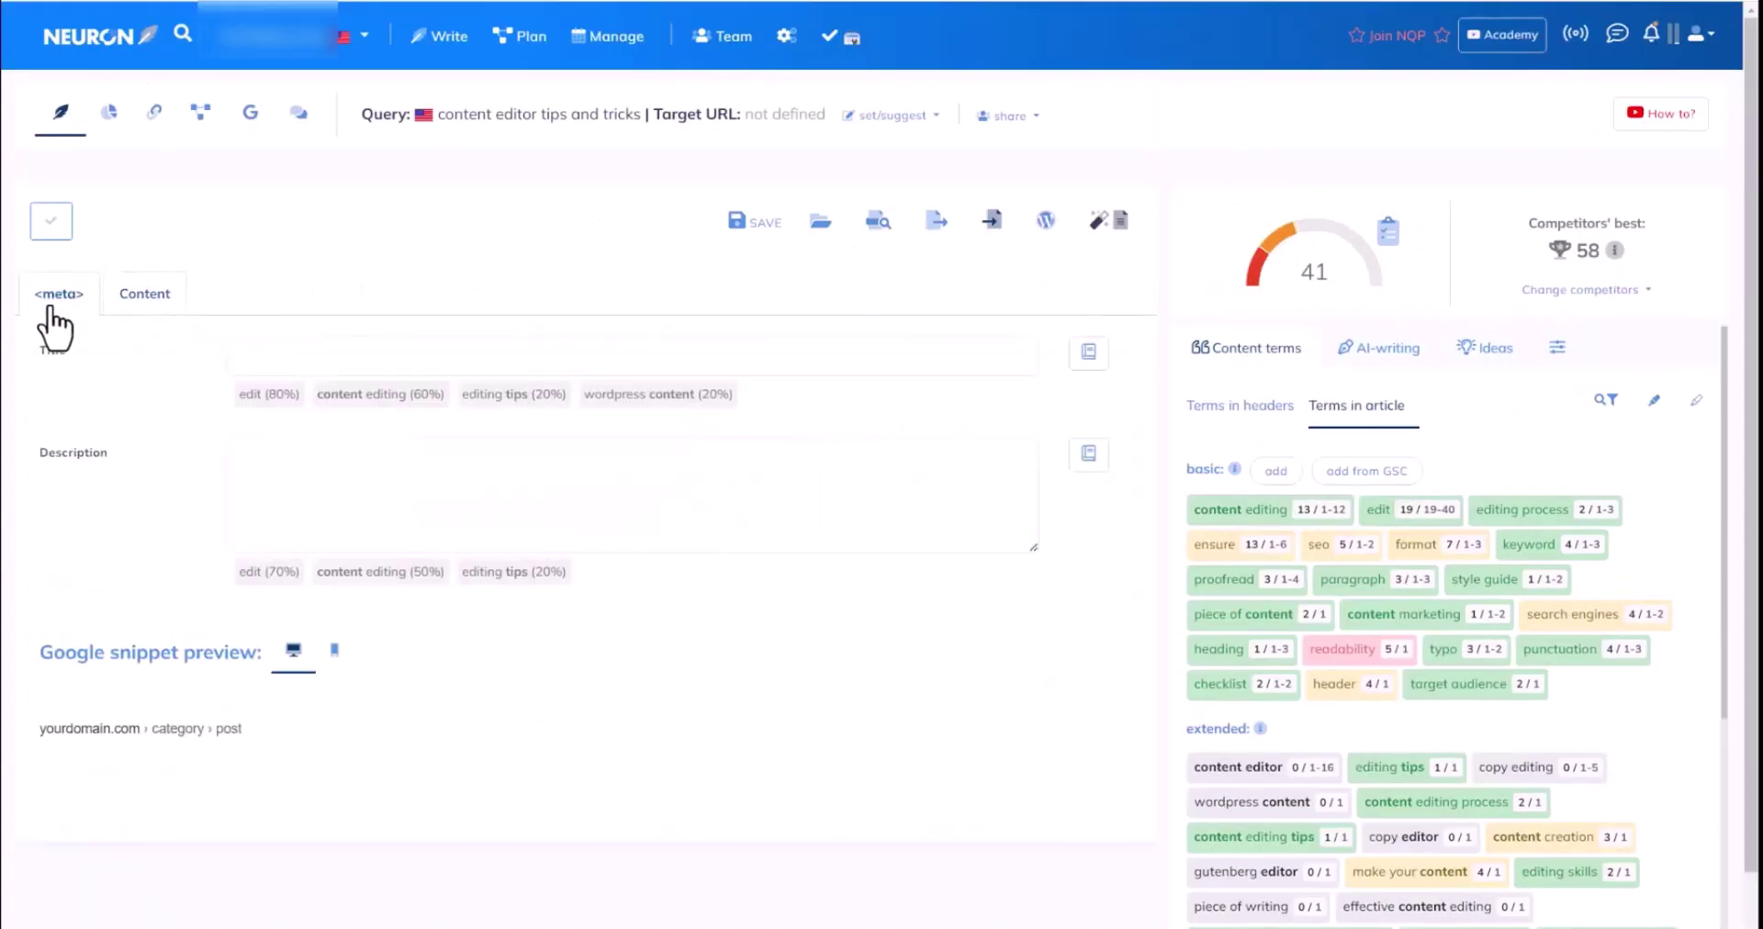
{"action": "left_click", "coordinate": [283, 354]}
{"action": "key", "text": "ctrl+v"}
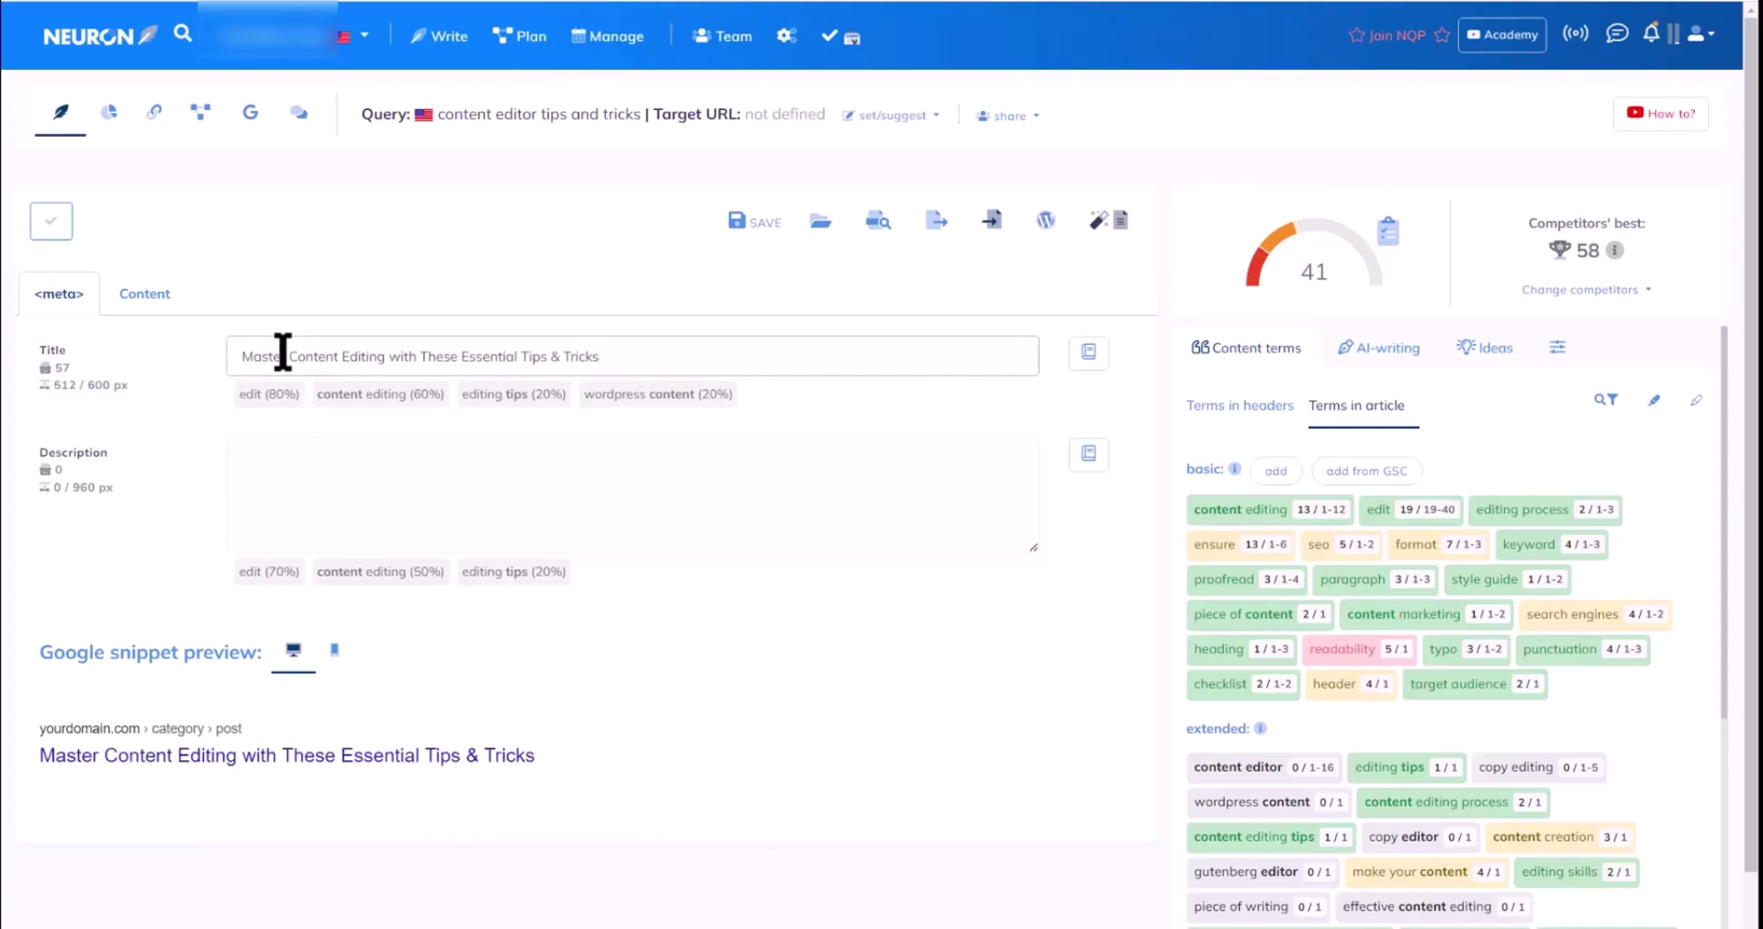
{"action": "left_click", "coordinate": [260, 496]}
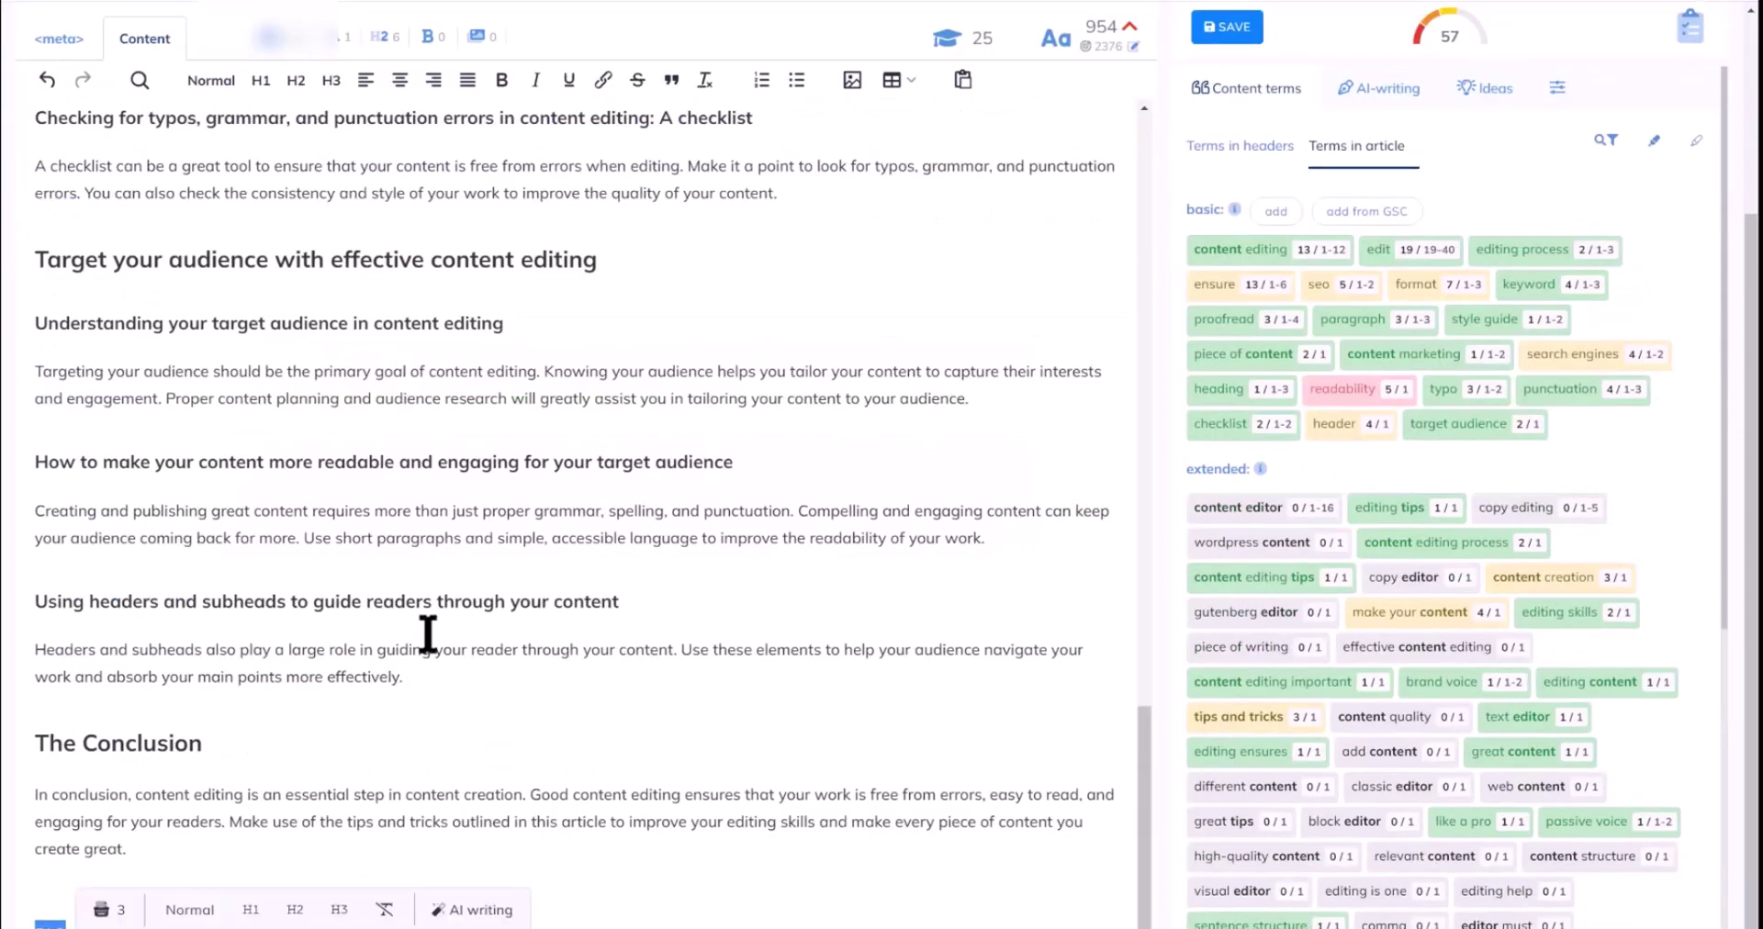
Step: Add an 'FAQ' heading after The Conclusion and generate content with the FAQ-with-unused-terms template
{"action": "left_click", "coordinate": [295, 909]}
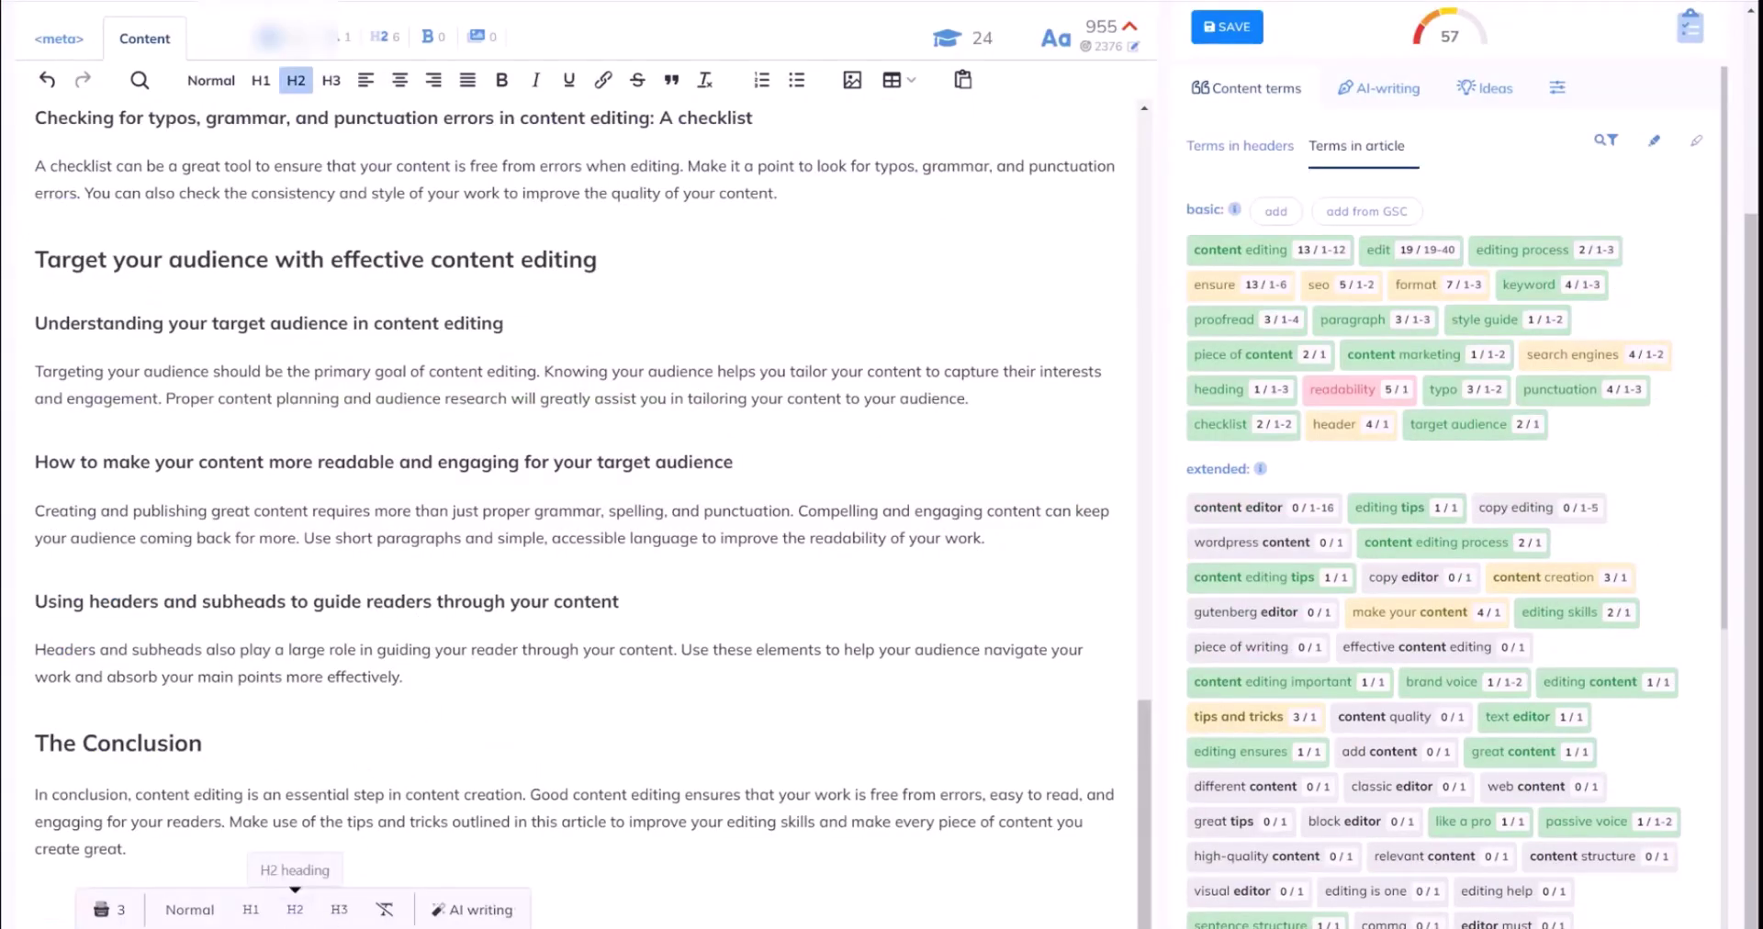
{"action": "type", "text": "FAQ"}
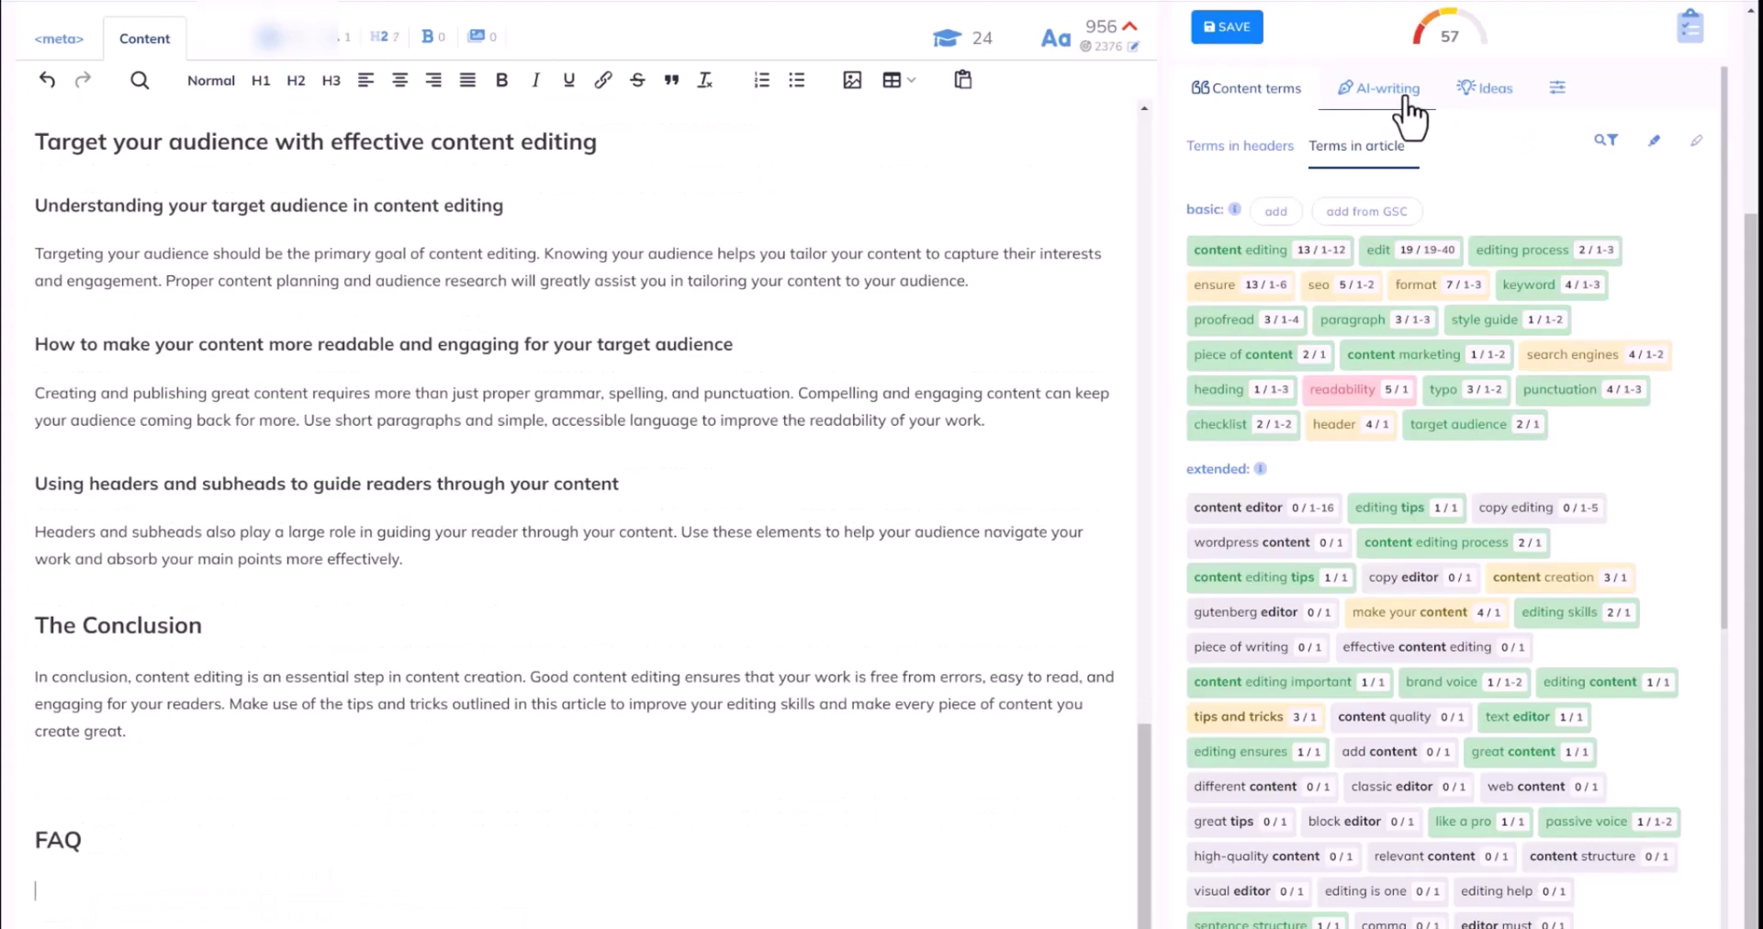
{"action": "left_click", "coordinate": [1406, 103]}
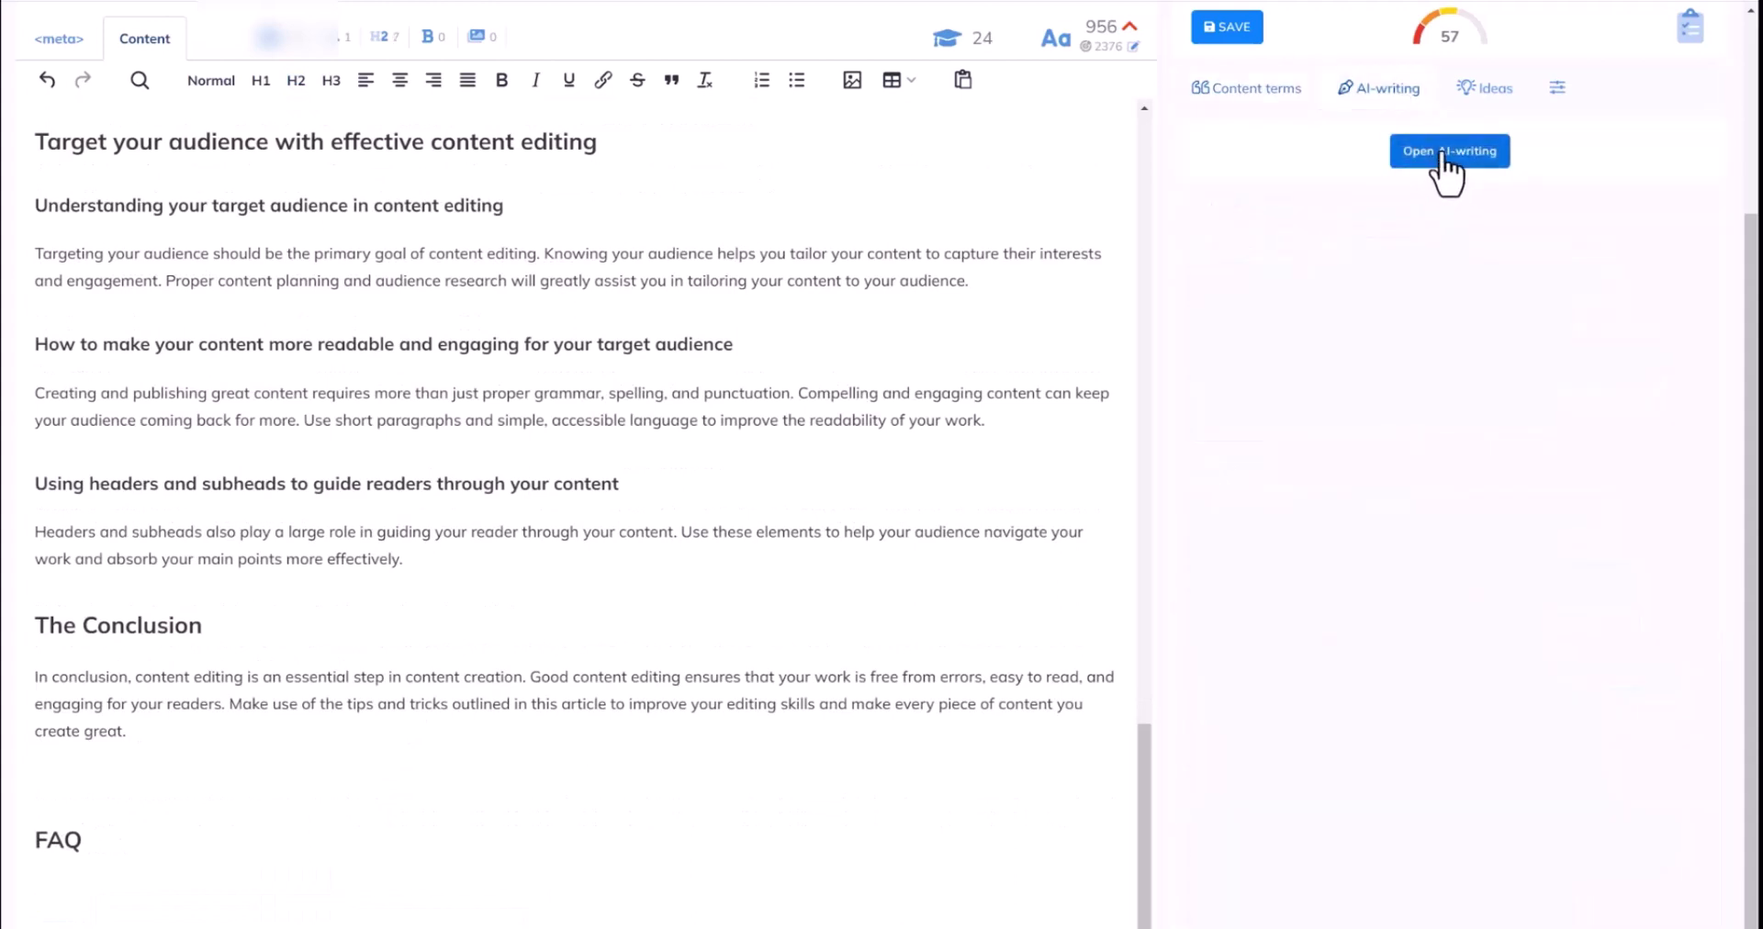
{"action": "left_click", "coordinate": [1443, 158]}
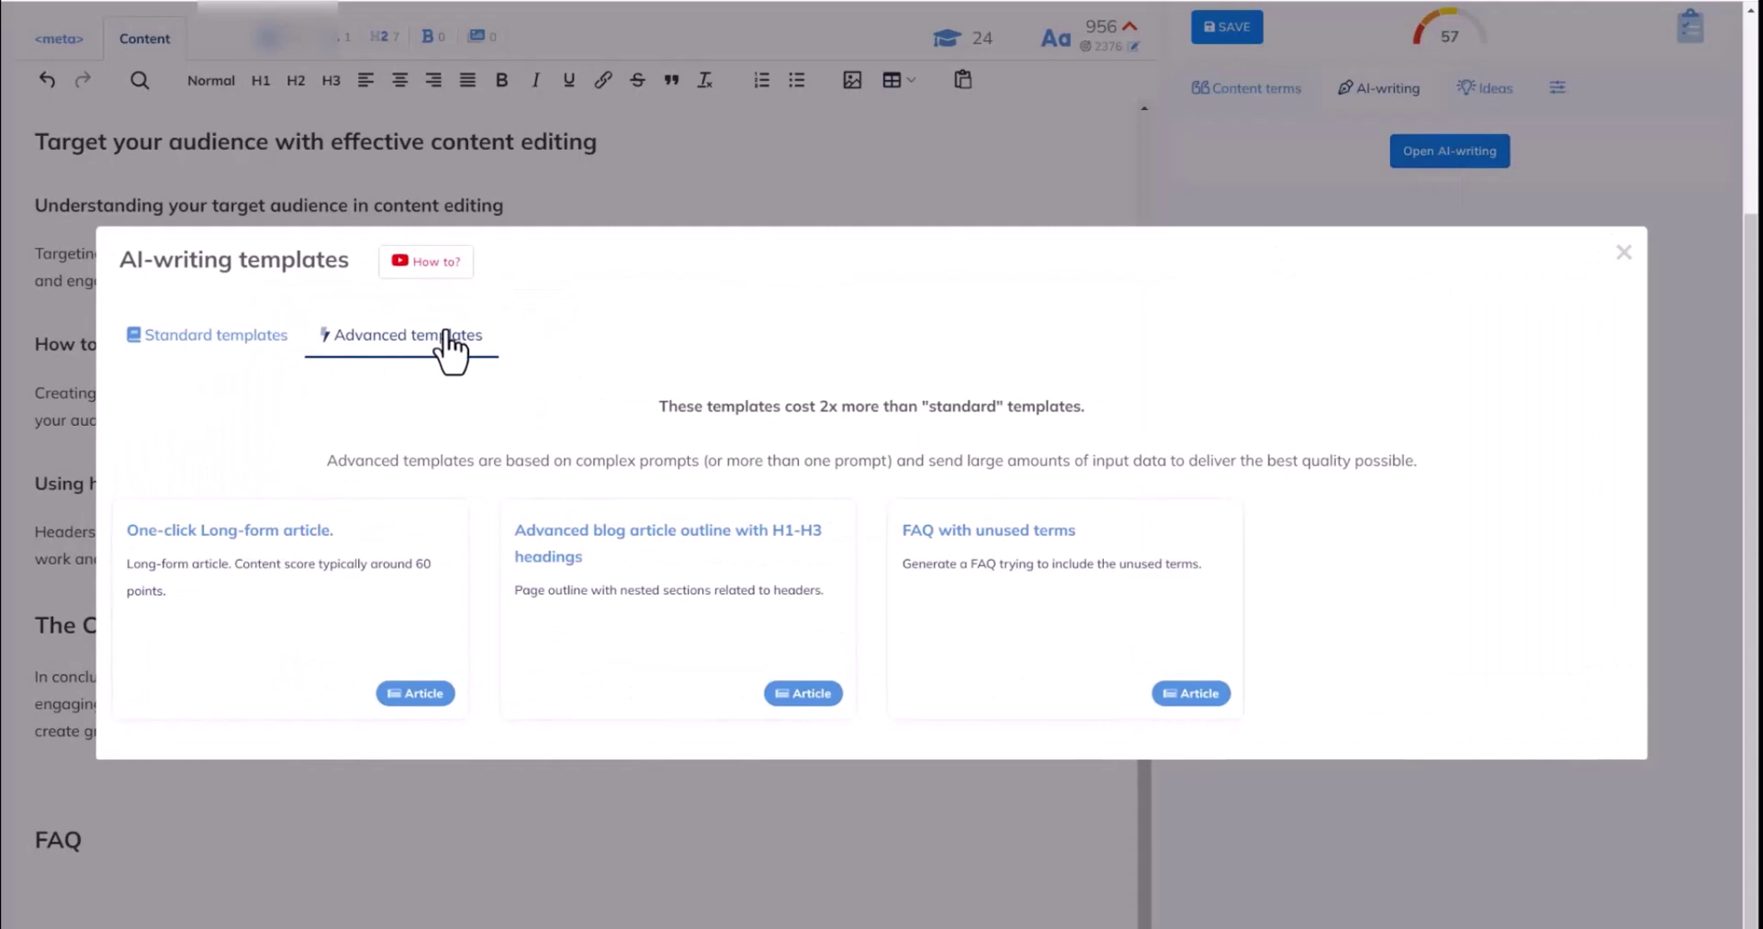
{"action": "left_click", "coordinate": [1020, 551]}
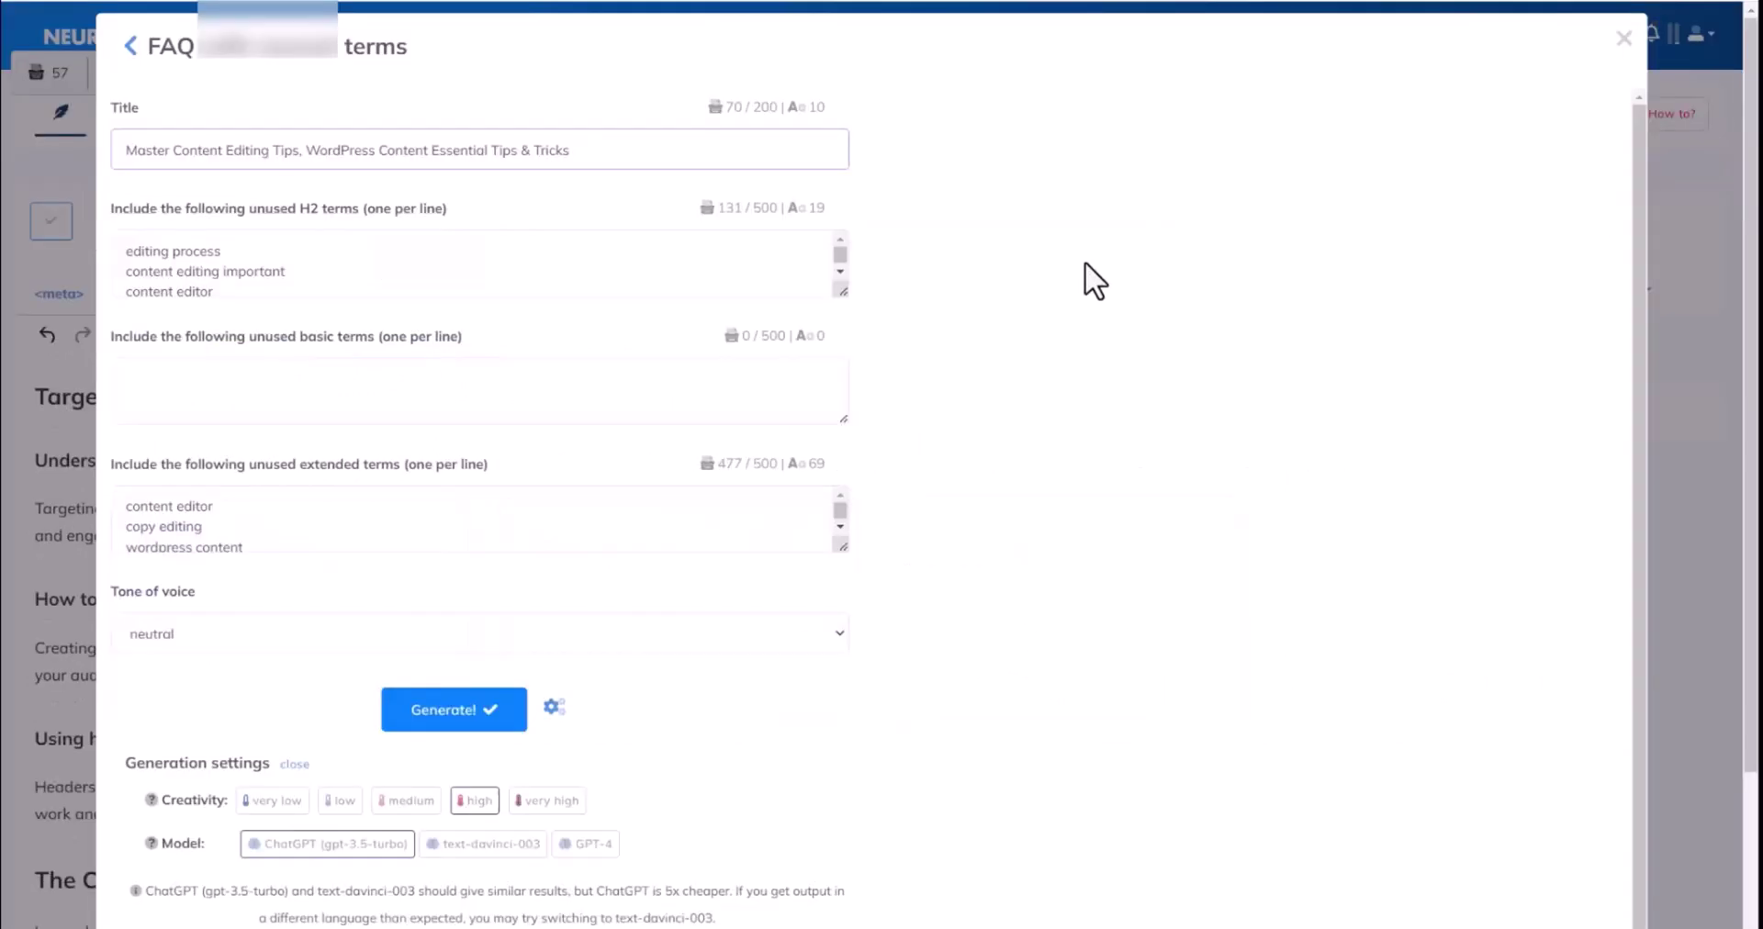
{"action": "left_click", "coordinate": [463, 721]}
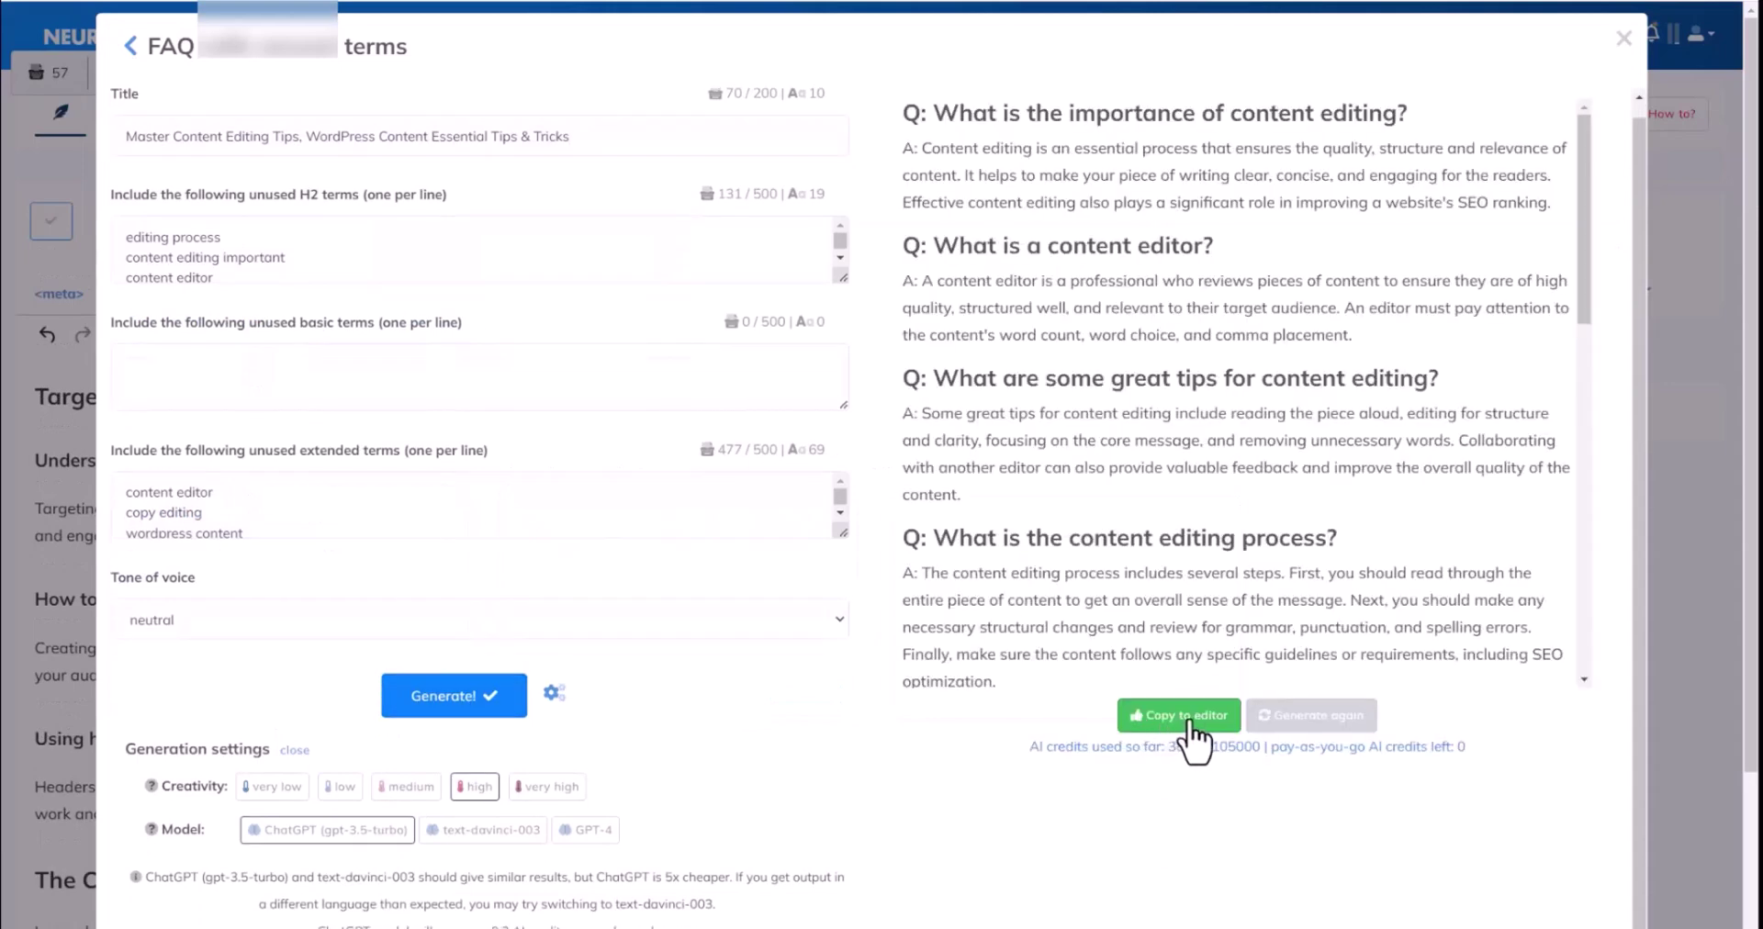
Step: Insert the generated FAQ into the article and make its question lines H3 headings
{"action": "left_click", "coordinate": [1185, 723]}
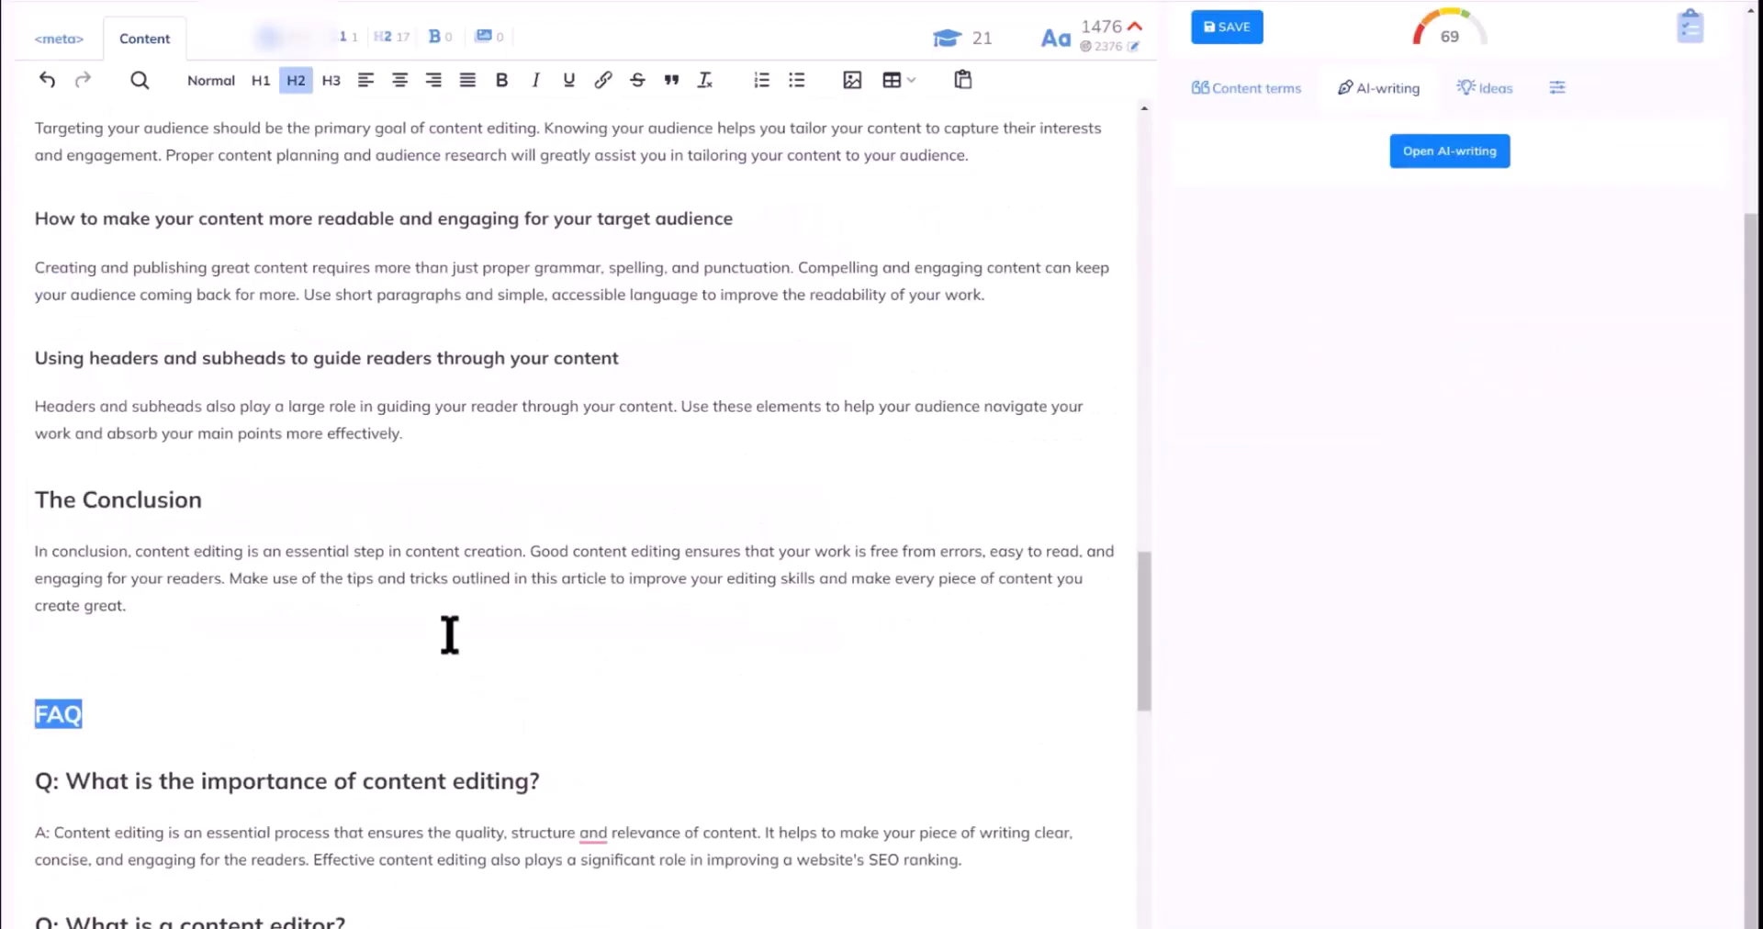
{"action": "double_click", "coordinate": [382, 780]}
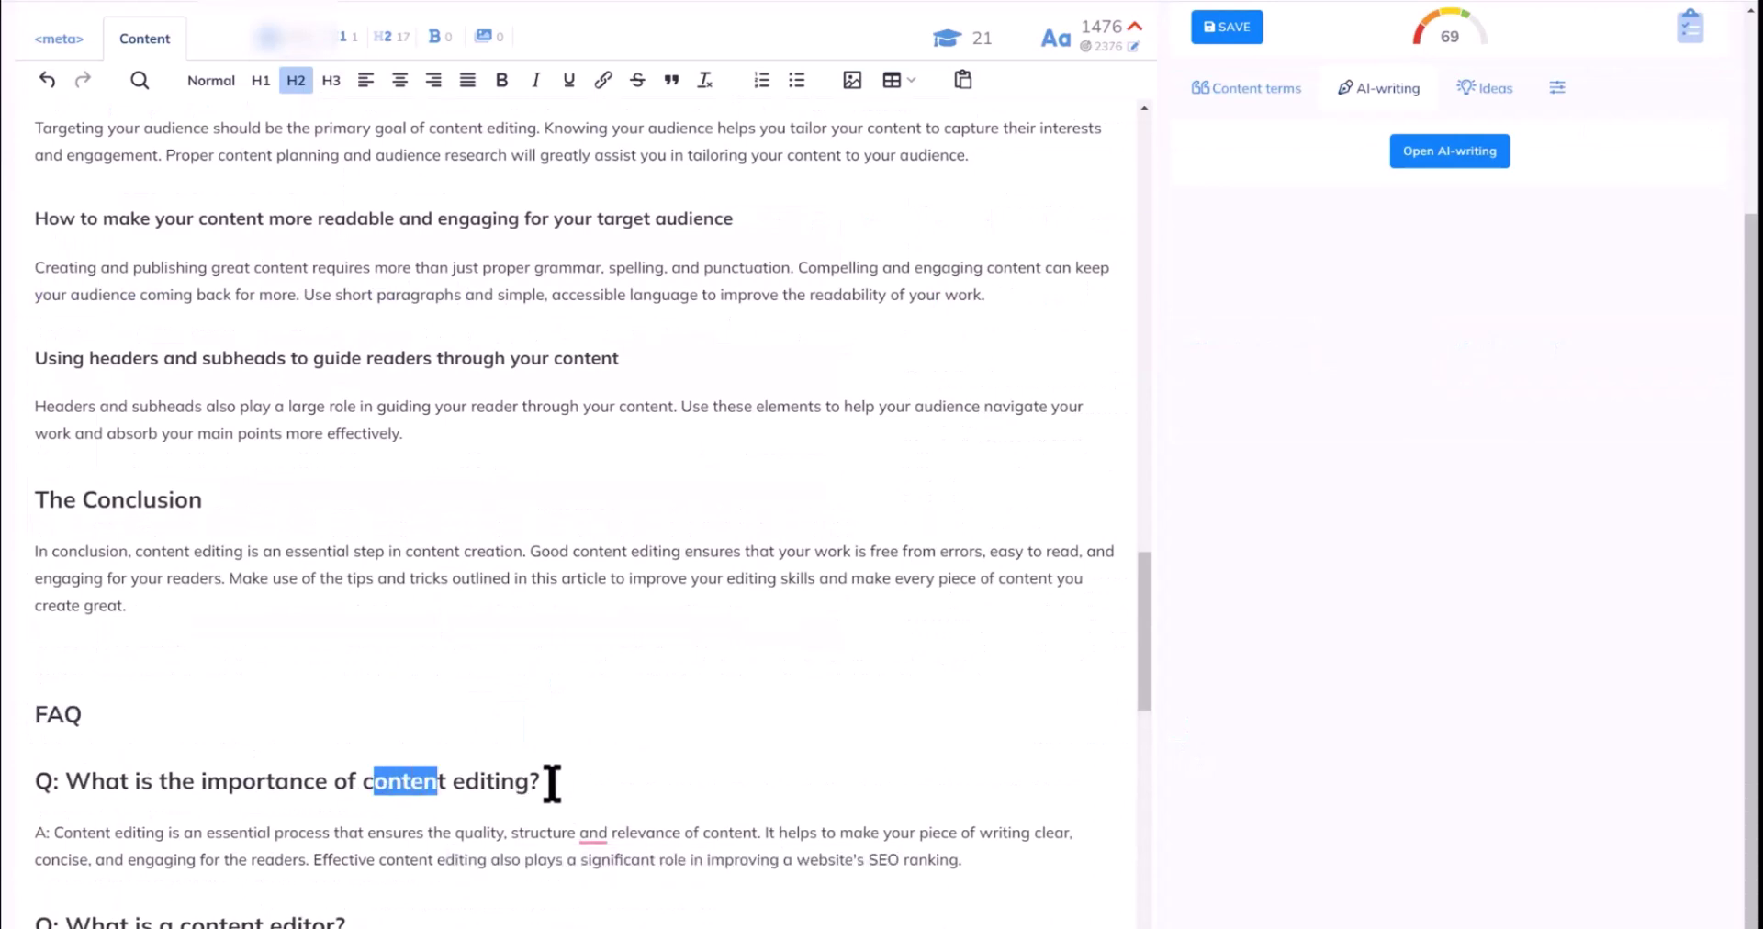
{"action": "triple_click", "coordinate": [444, 780]}
{"action": "scroll", "coordinate": [845, 386], "scroll_direction": "down", "scroll_amount": 10}
{"action": "triple_click", "coordinate": [722, 401]}
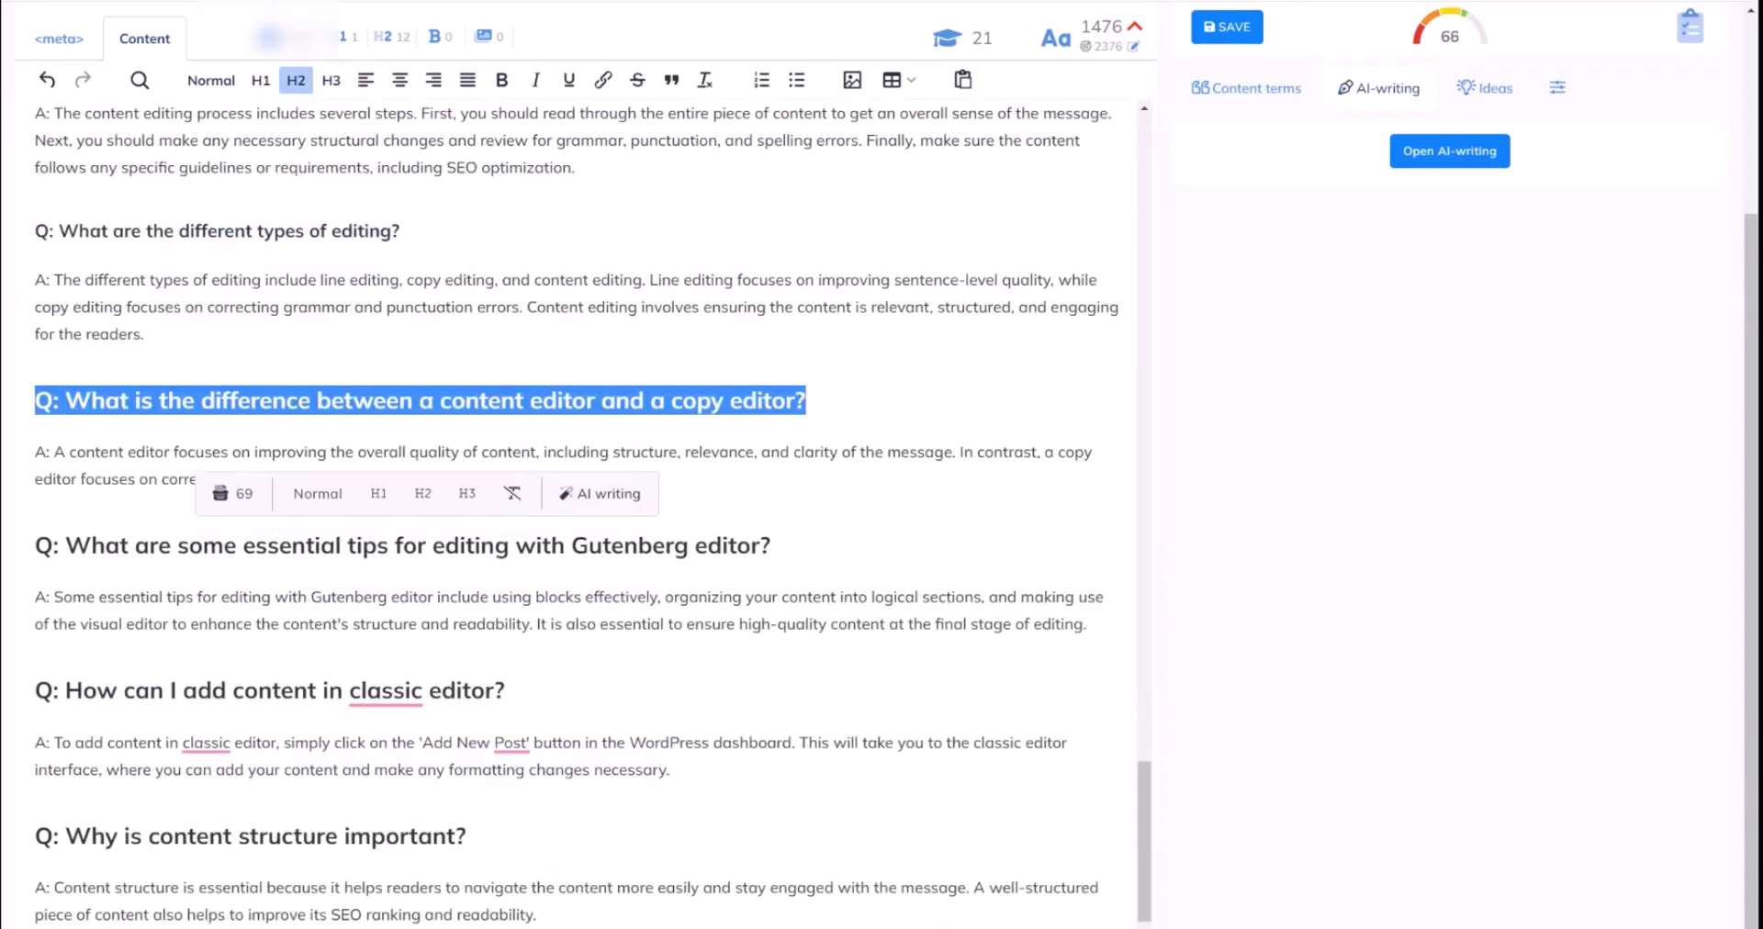
{"action": "left_click", "coordinate": [332, 80]}
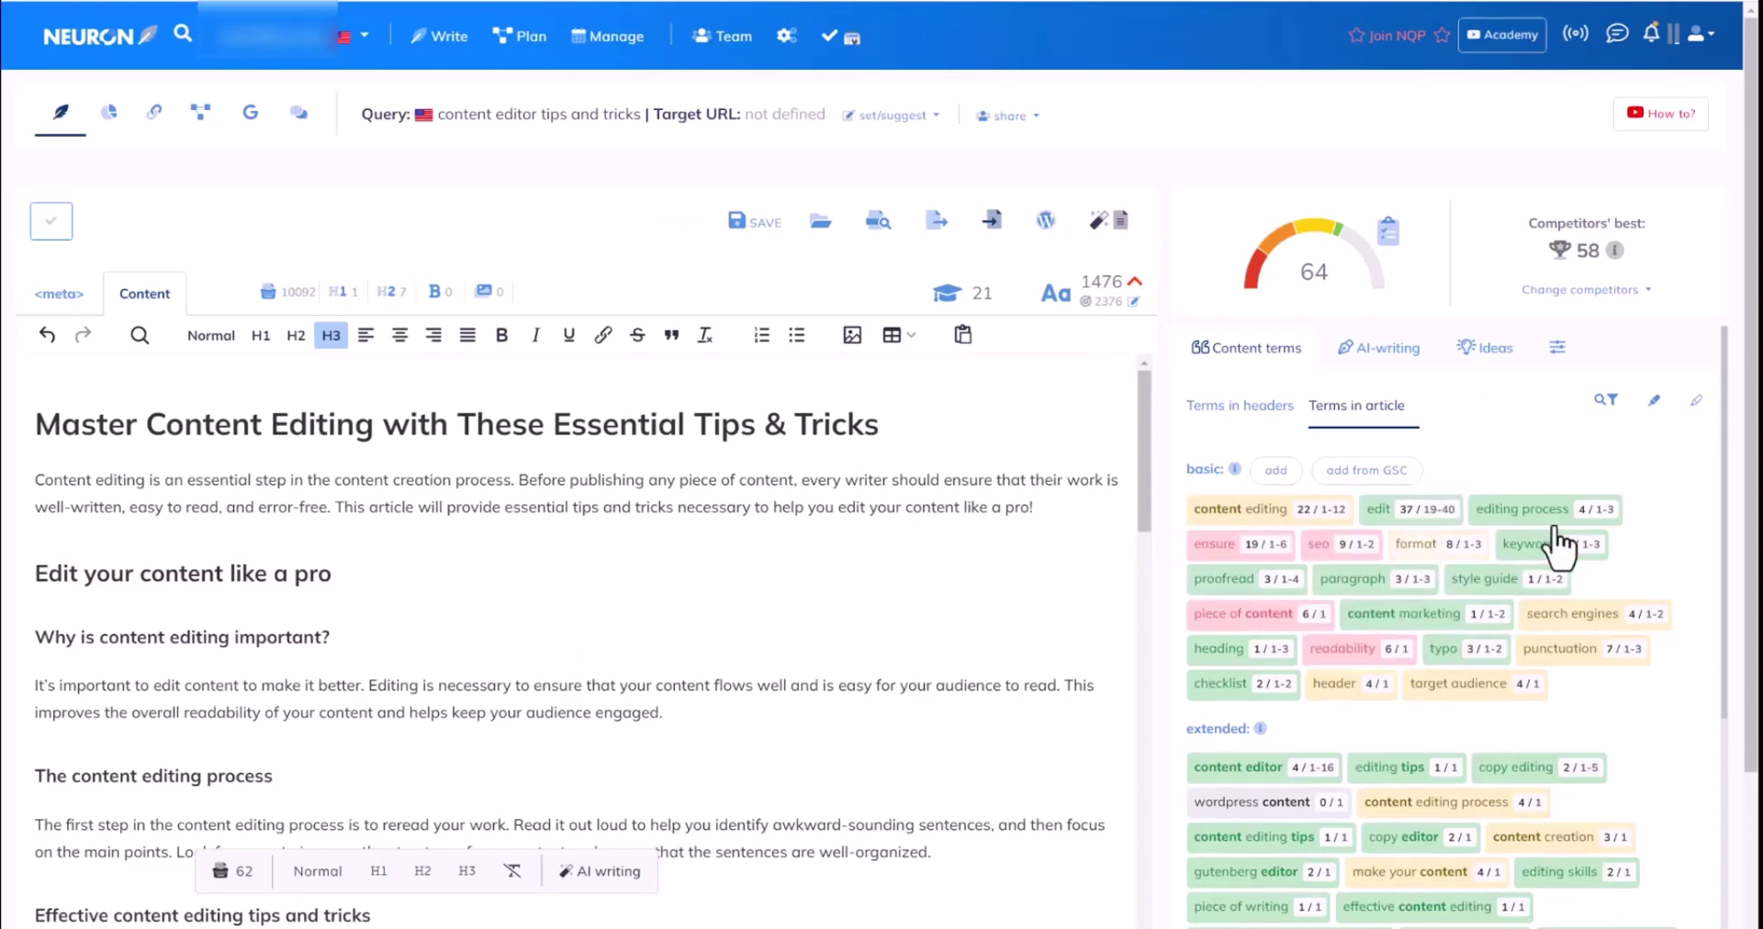
Step: Scroll through the remaining unused terms and the article, then reopen the AI-writing templates
{"action": "scroll", "coordinate": [1558, 542], "scroll_direction": "down", "scroll_amount": 10}
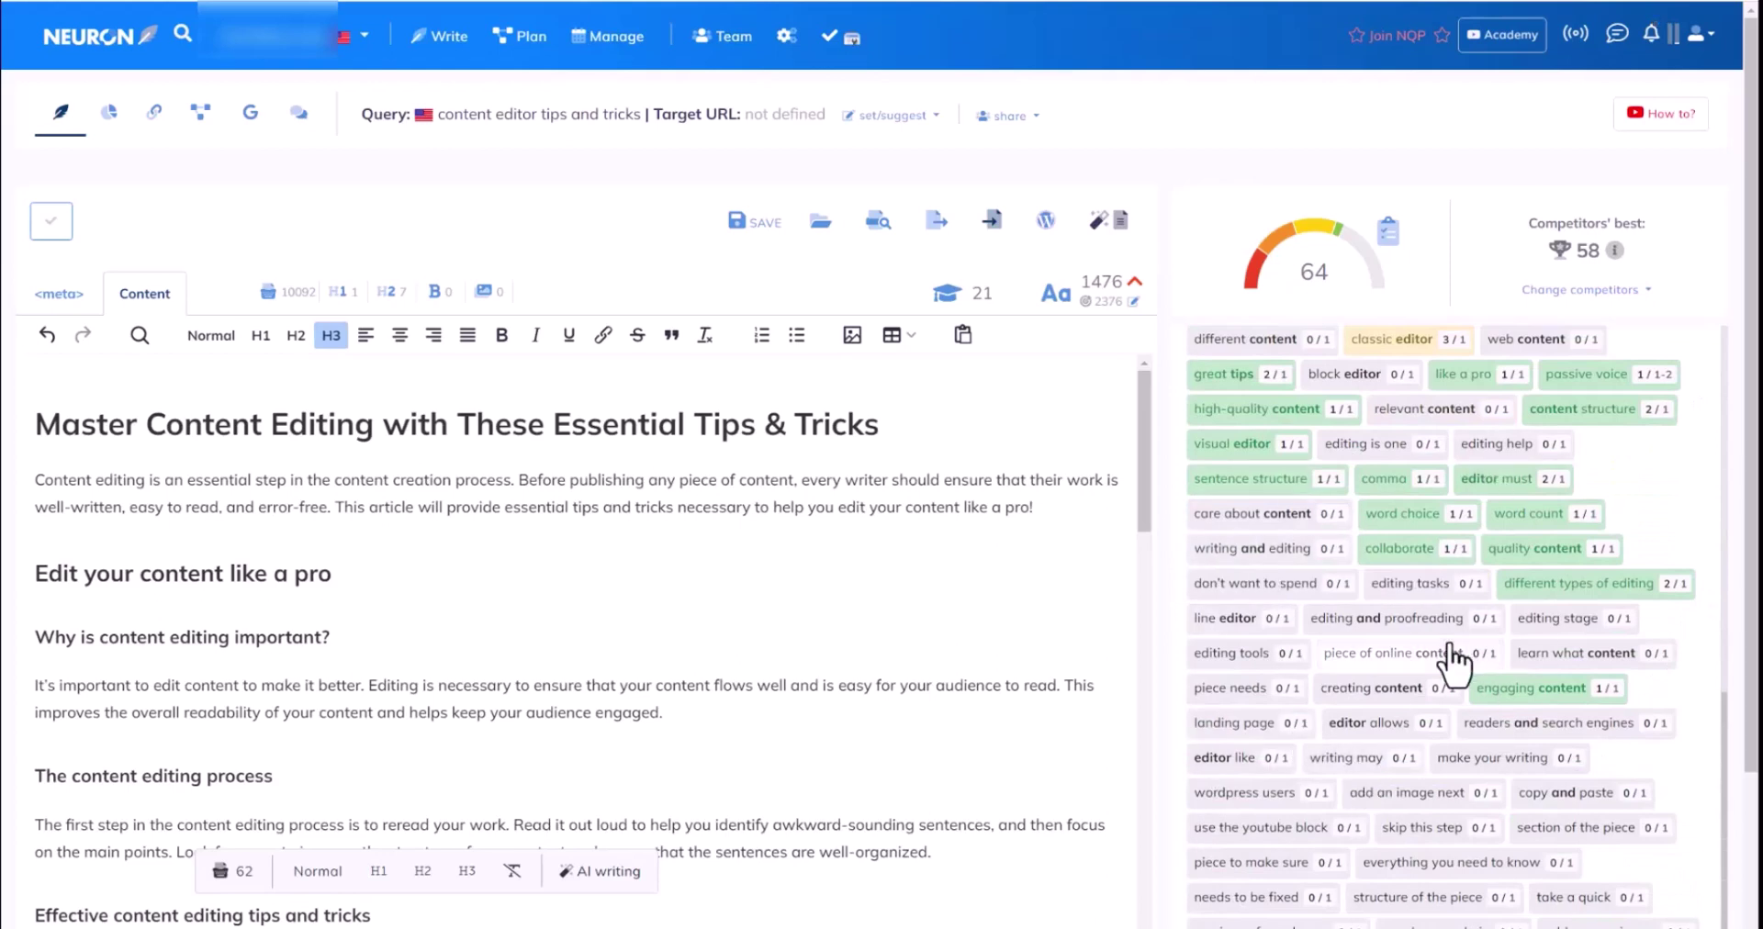
{"action": "scroll", "coordinate": [1405, 718], "scroll_direction": "up", "scroll_amount": 1}
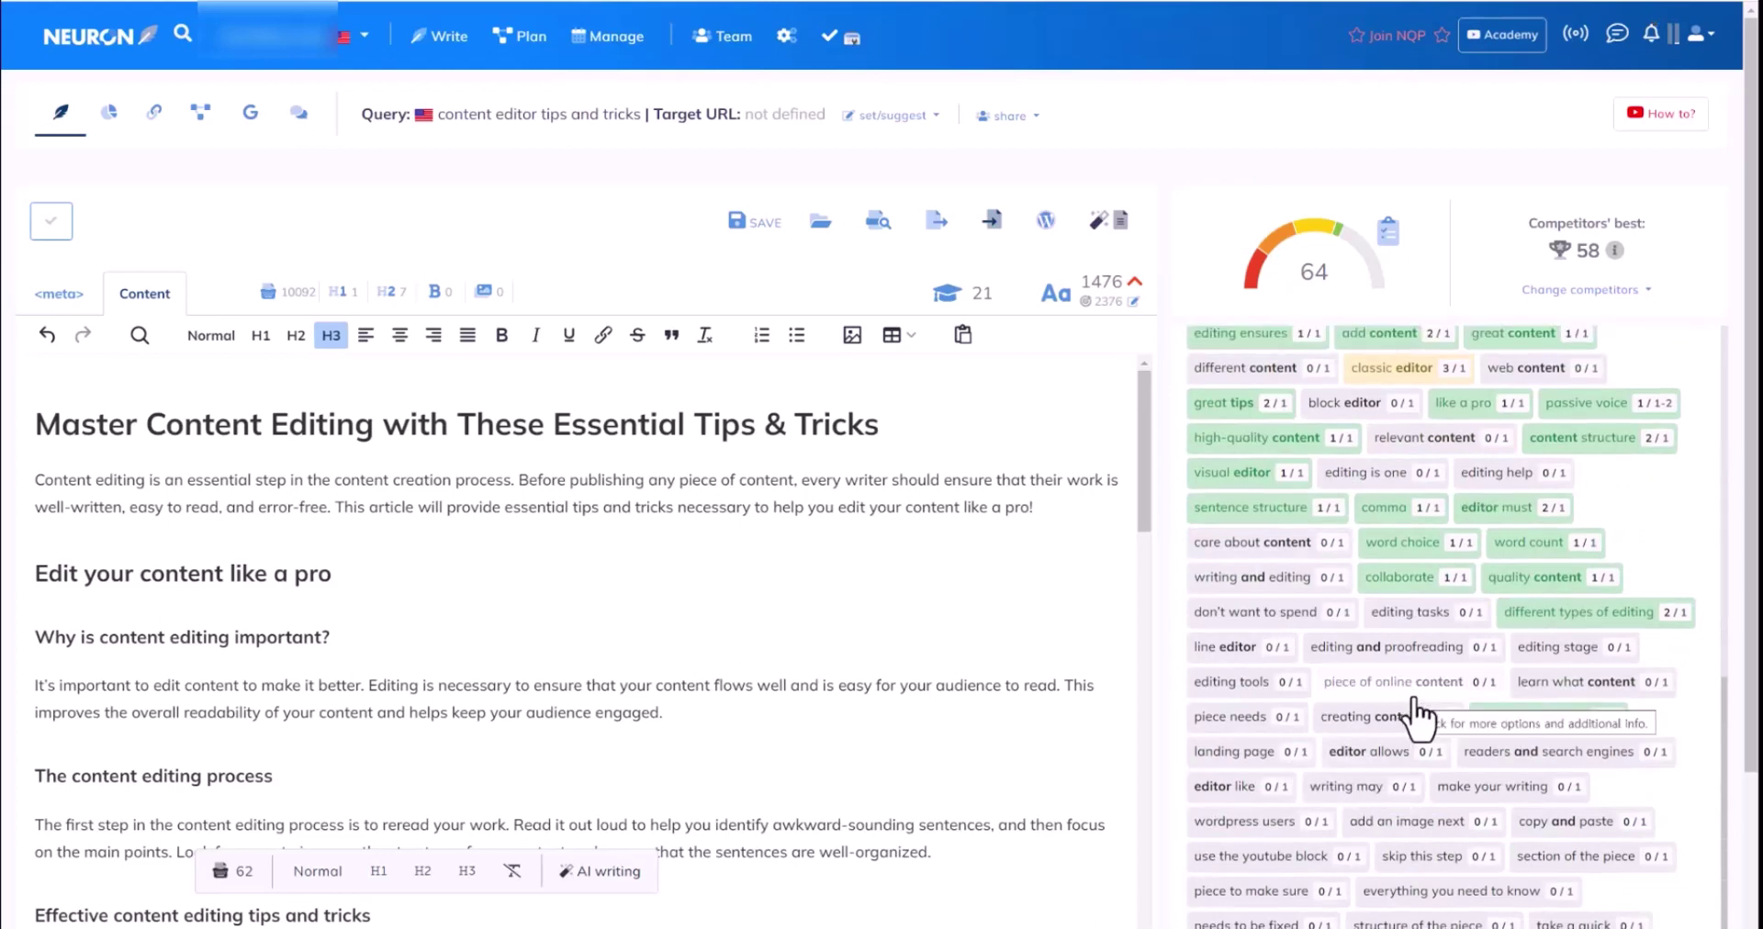
{"action": "scroll", "coordinate": [523, 604], "scroll_direction": "down", "scroll_amount": 5}
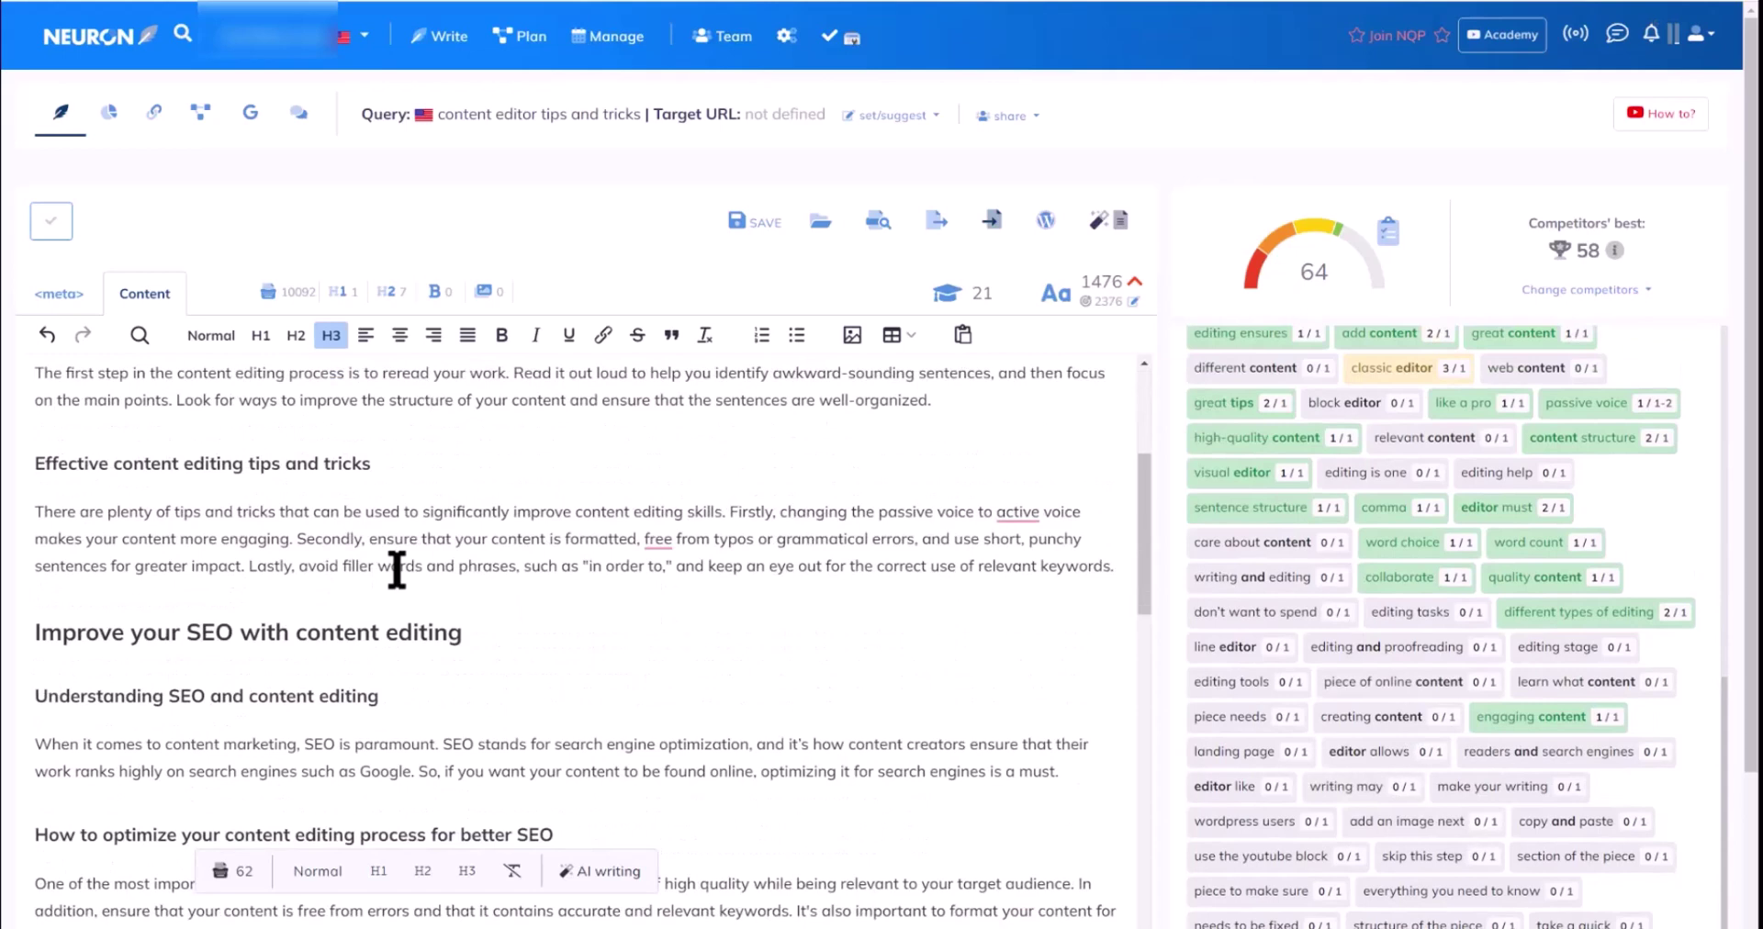
{"action": "scroll", "coordinate": [394, 571], "scroll_direction": "up", "scroll_amount": 5}
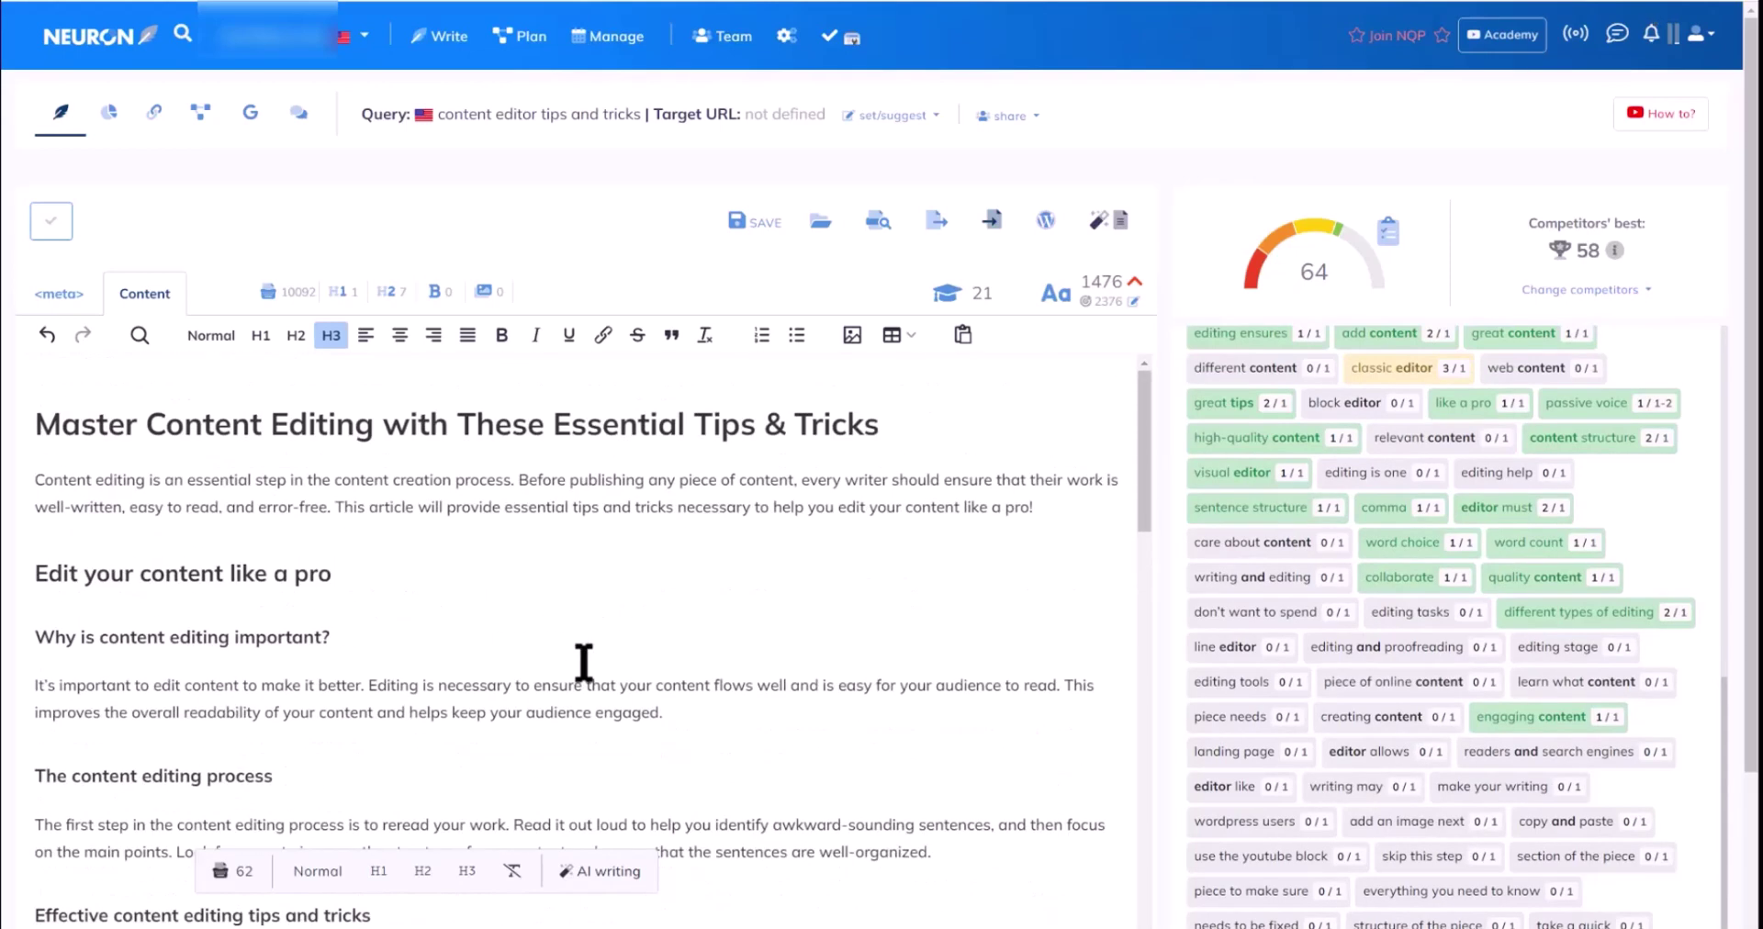
{"action": "left_click", "coordinate": [599, 870]}
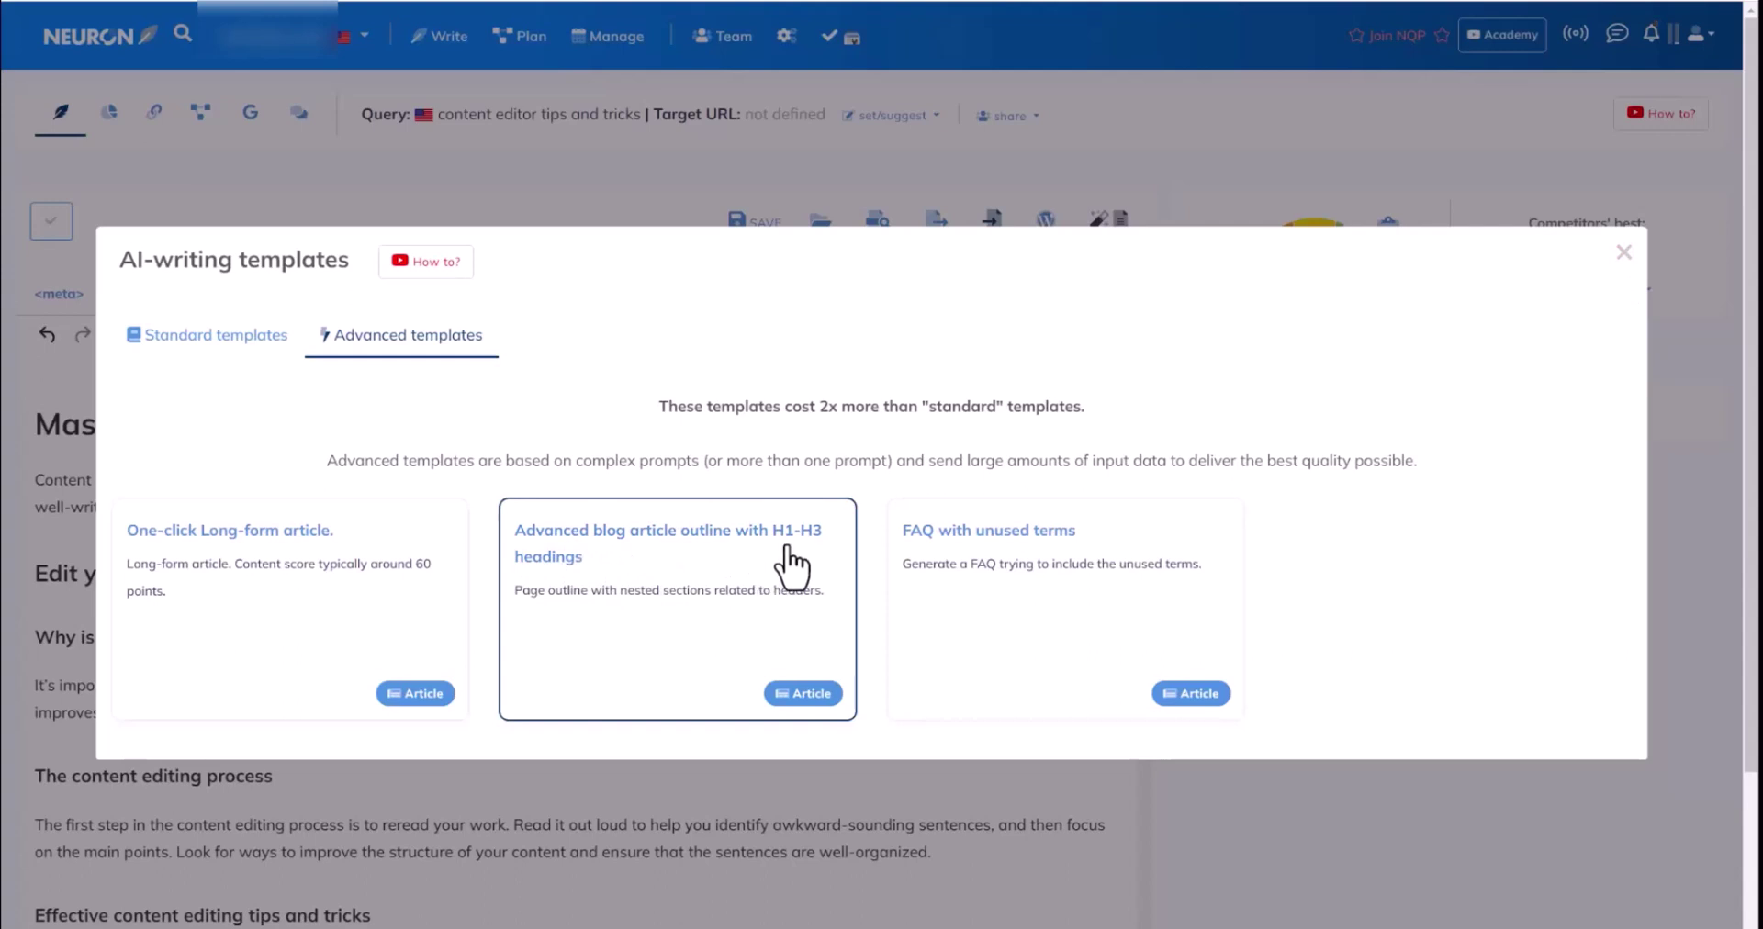
Step: Generate the blog article outline with H1–H3 headings and paste it at the article's end
{"action": "left_click", "coordinate": [801, 695]}
{"action": "left_click", "coordinate": [472, 747]}
{"action": "left_click_drag", "start_coordinate": [903, 130], "coordinate": [1499, 594]}
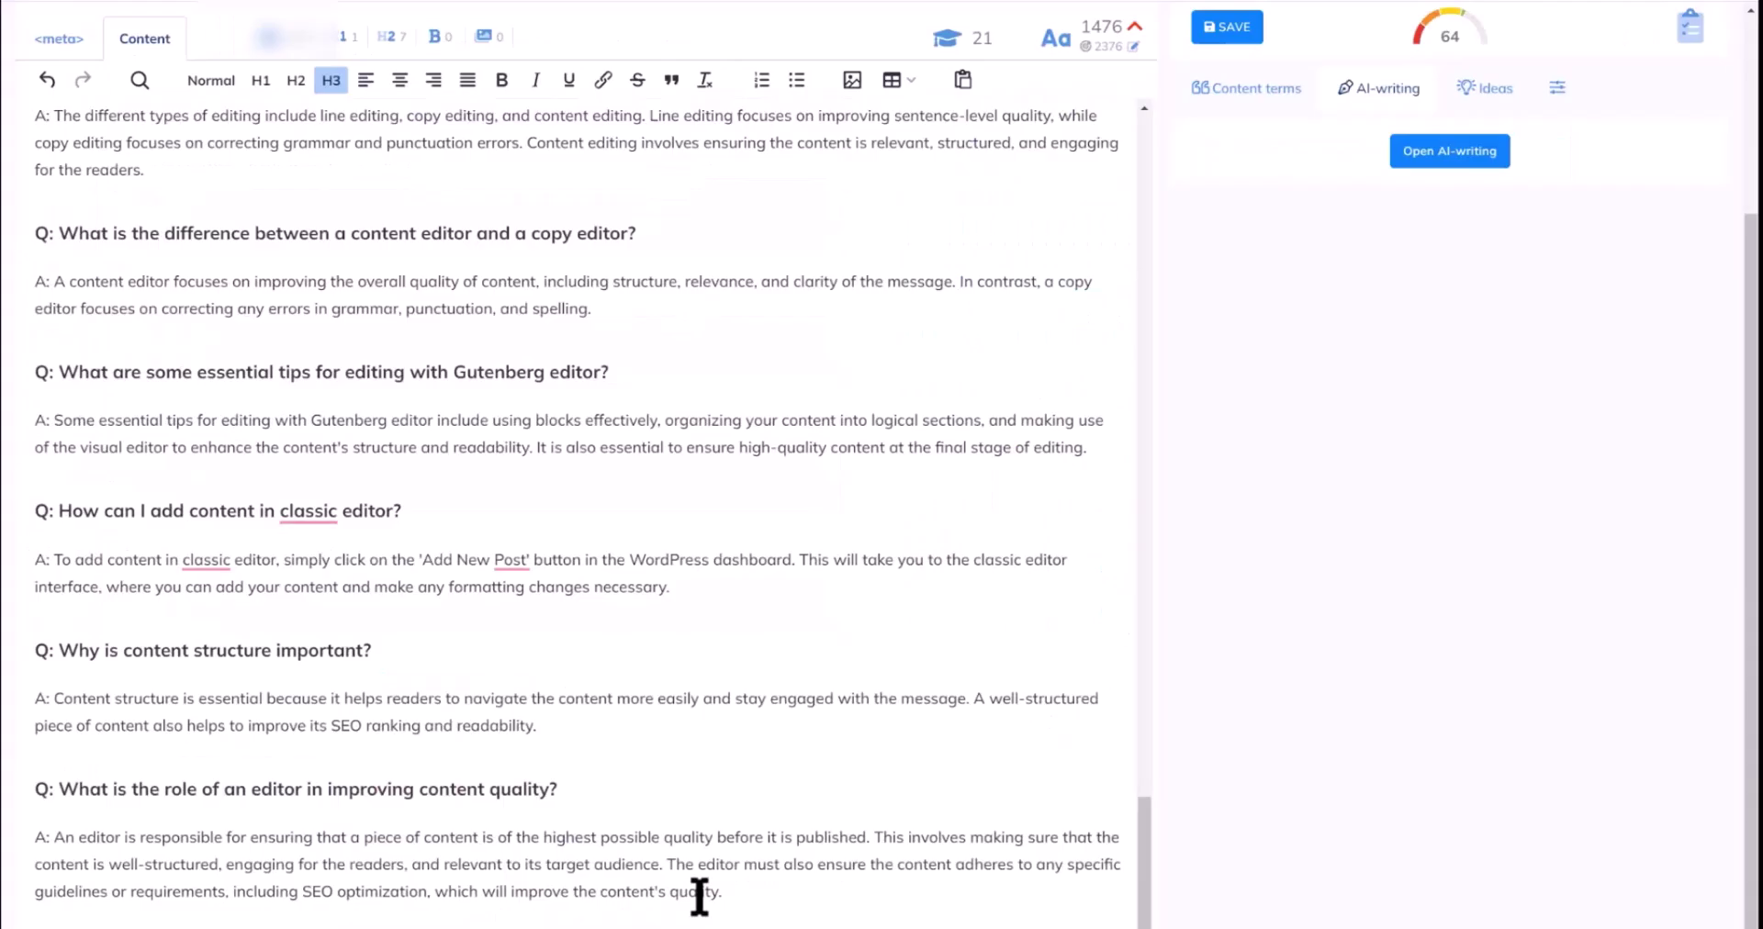
{"action": "left_click", "coordinate": [745, 882]}
{"action": "key", "text": "ctrl+v"}
{"action": "scroll", "coordinate": [449, 457], "scroll_direction": "up", "scroll_amount": 20}
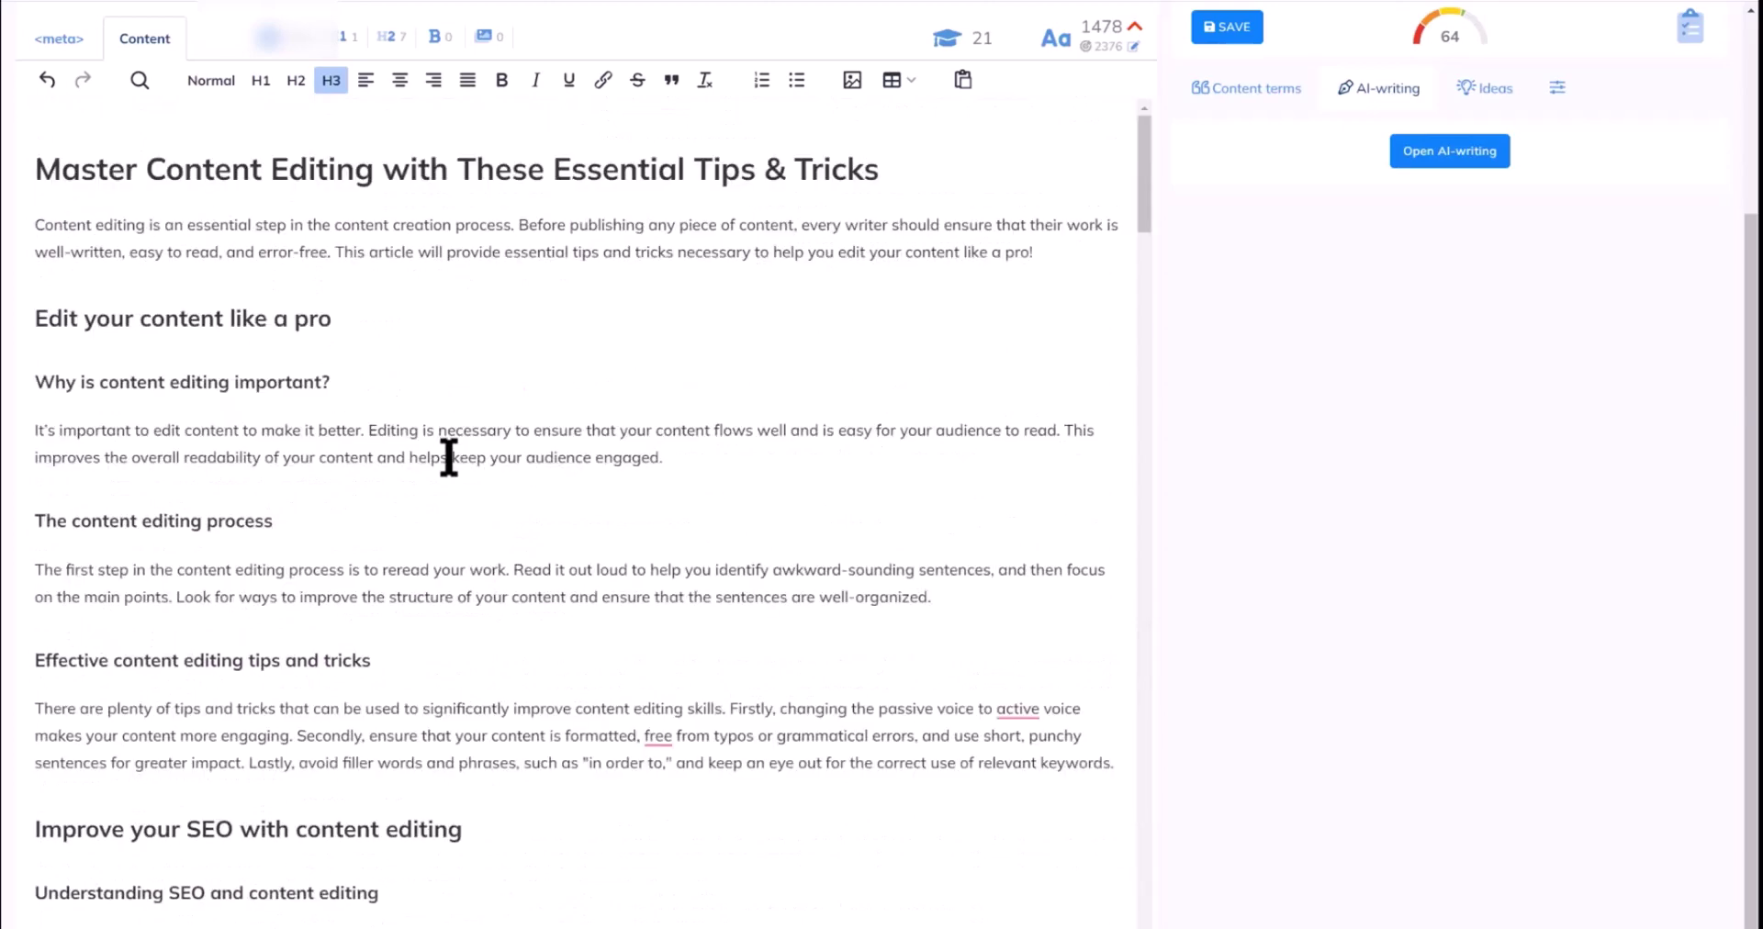
{"action": "scroll", "coordinate": [582, 469], "scroll_direction": "down", "scroll_amount": 10}
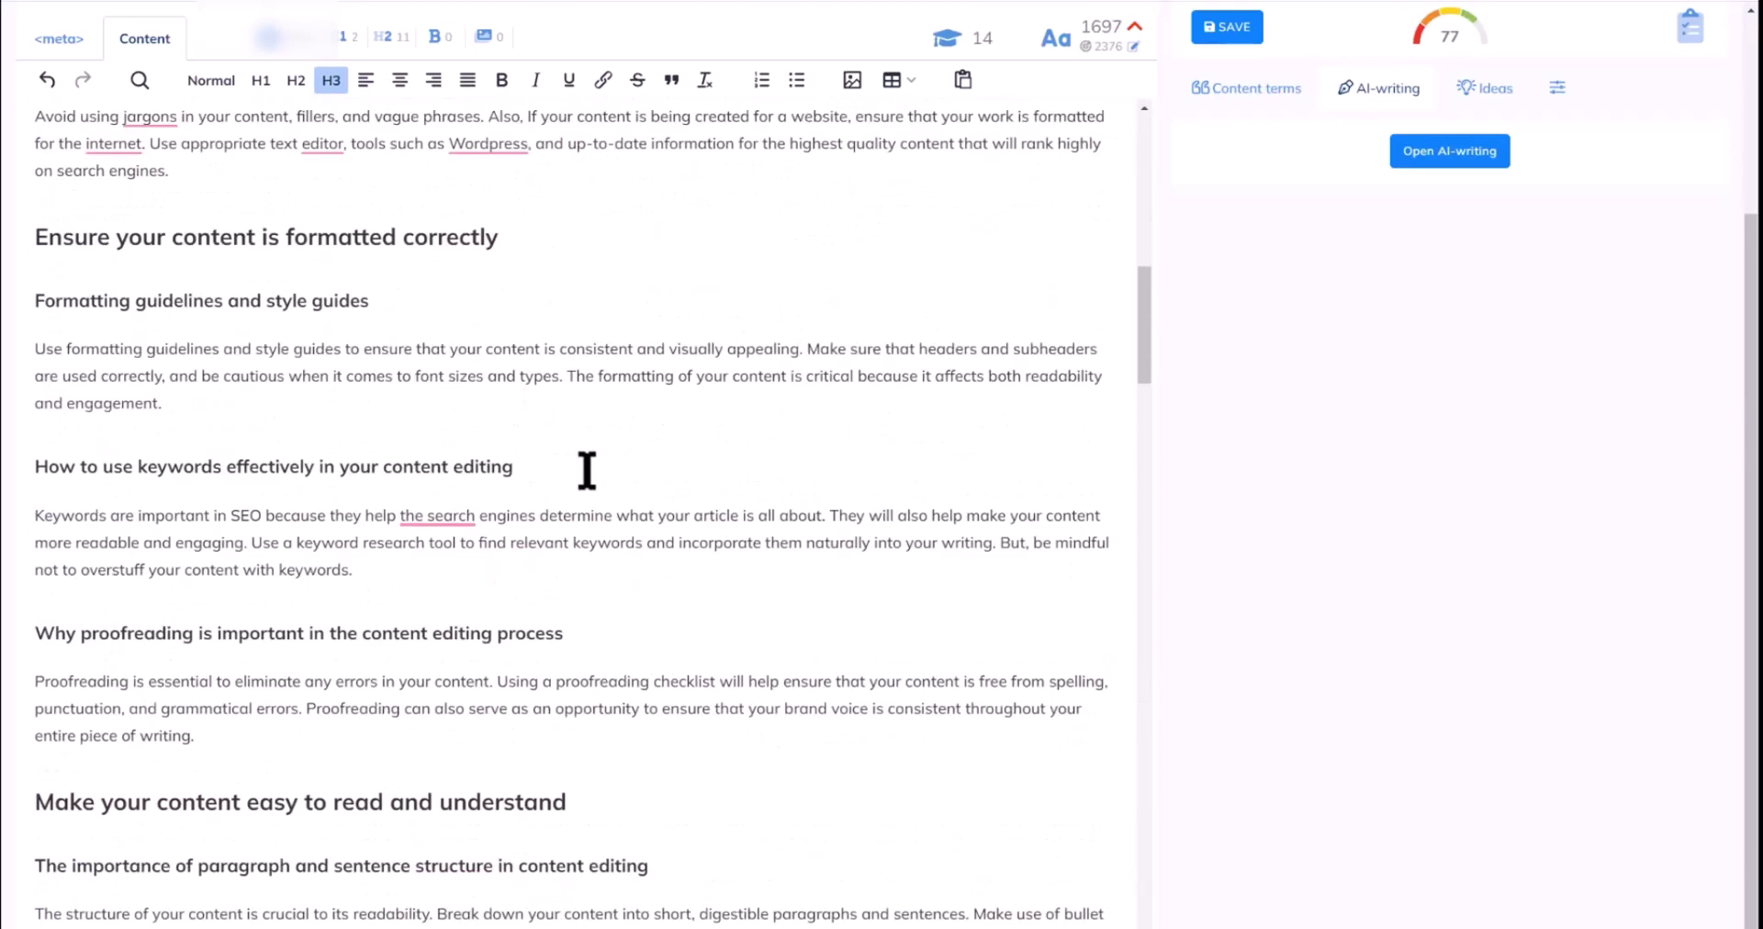
{"action": "scroll", "coordinate": [587, 470], "scroll_direction": "down", "scroll_amount": 15}
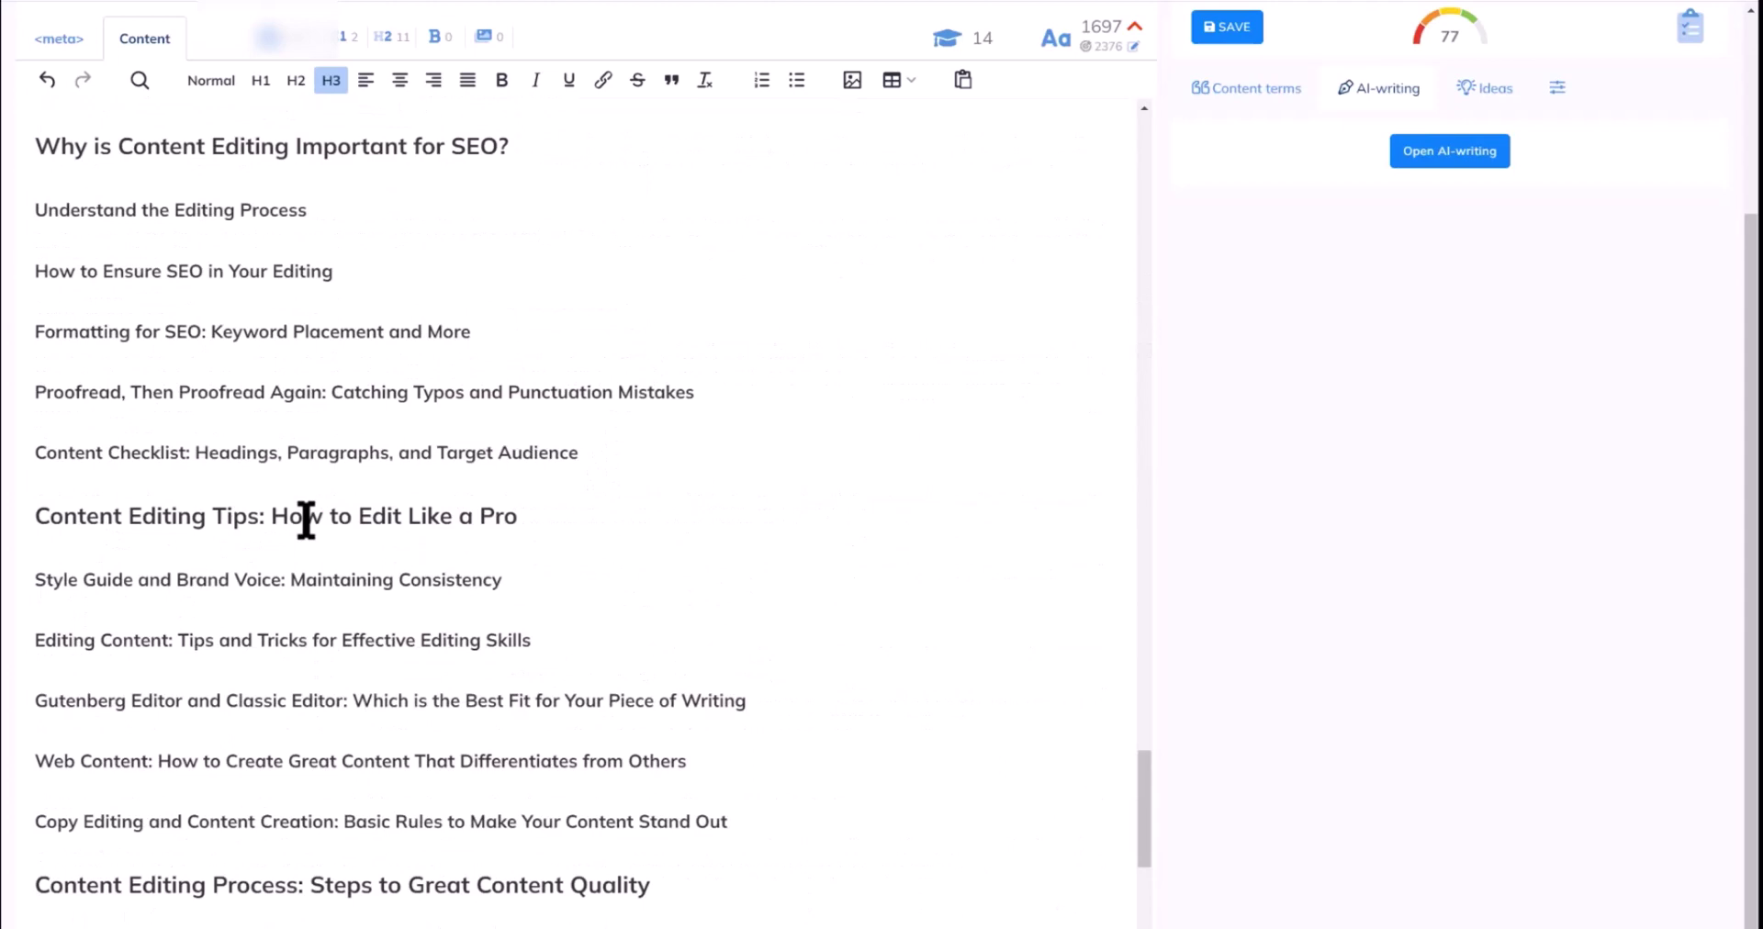
{"action": "scroll", "coordinate": [306, 519], "scroll_direction": "up", "scroll_amount": 5}
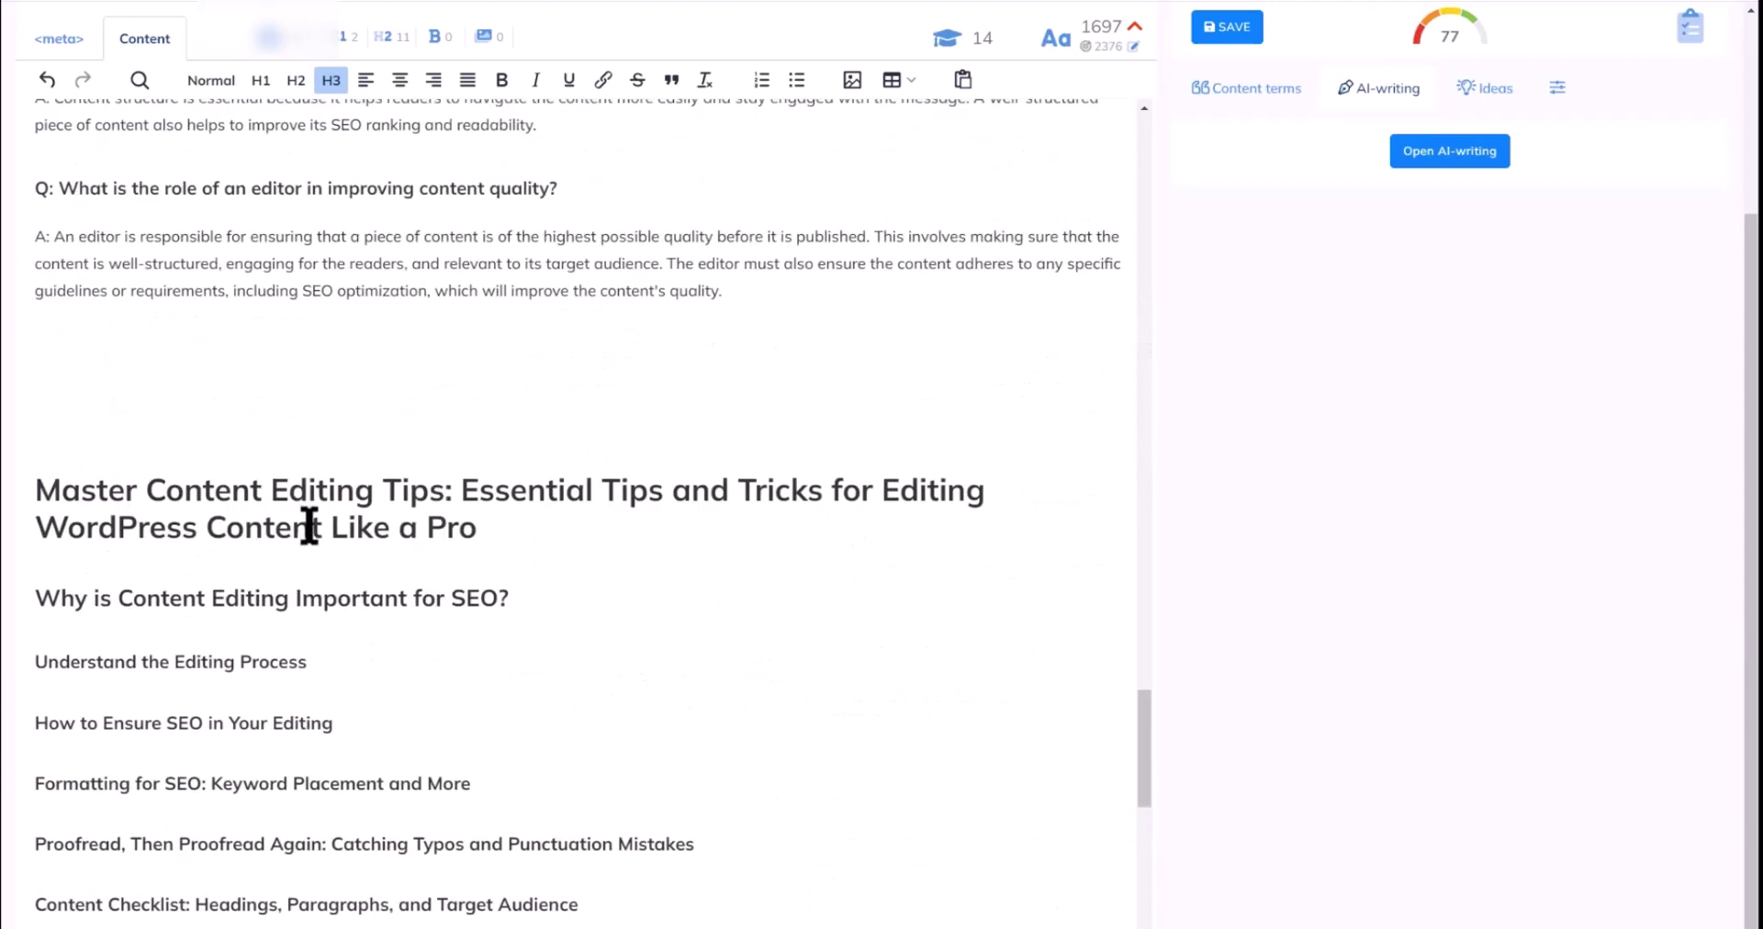
{"action": "scroll", "coordinate": [308, 526], "scroll_direction": "up", "scroll_amount": 20}
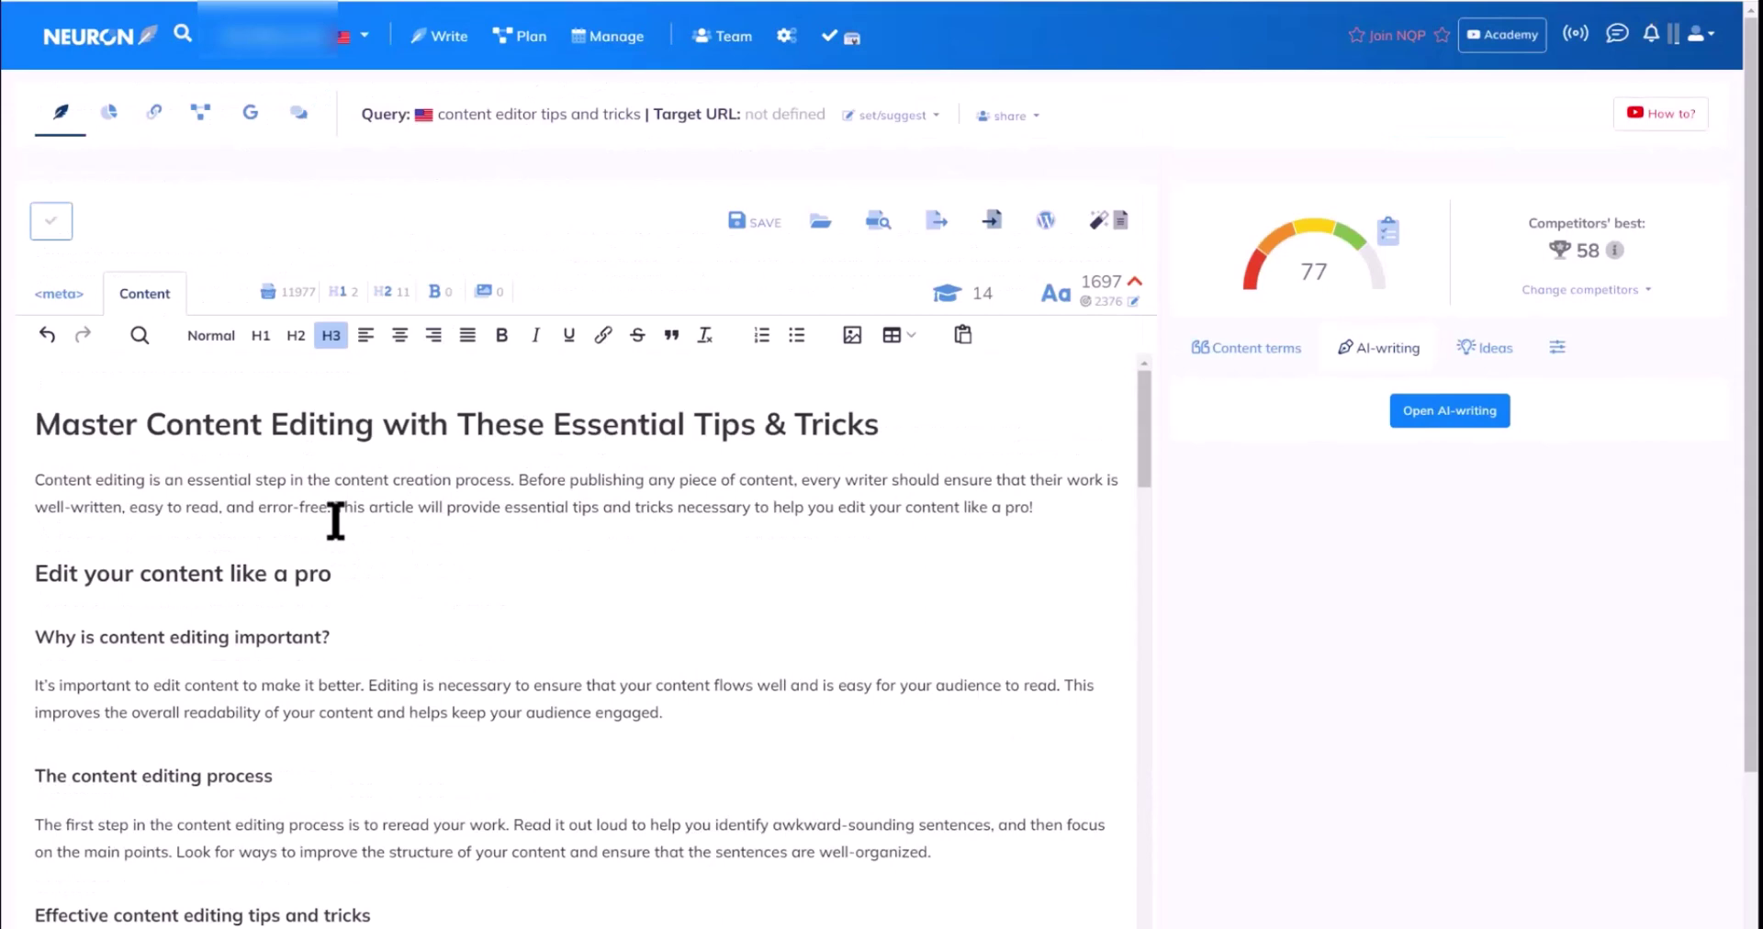
{"action": "mouse_move", "coordinate": [1109, 312]}
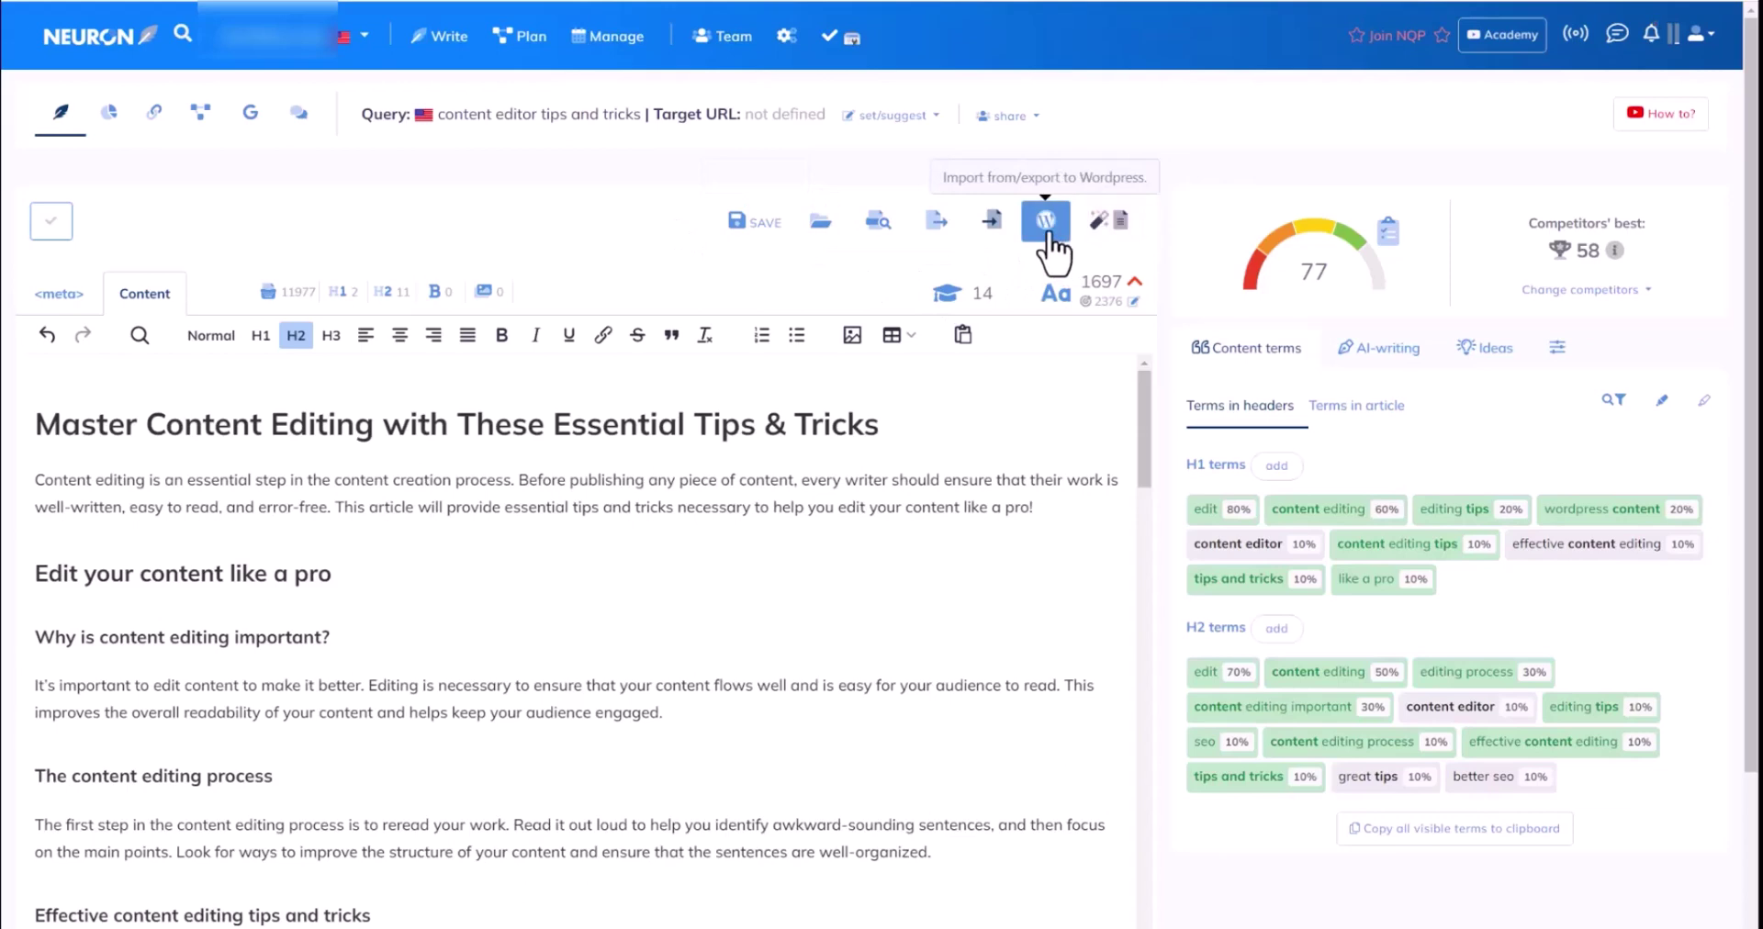
Step: Open the competitors structure analysis, viewing its headers overview and schema explorer
{"action": "left_click", "coordinate": [108, 114]}
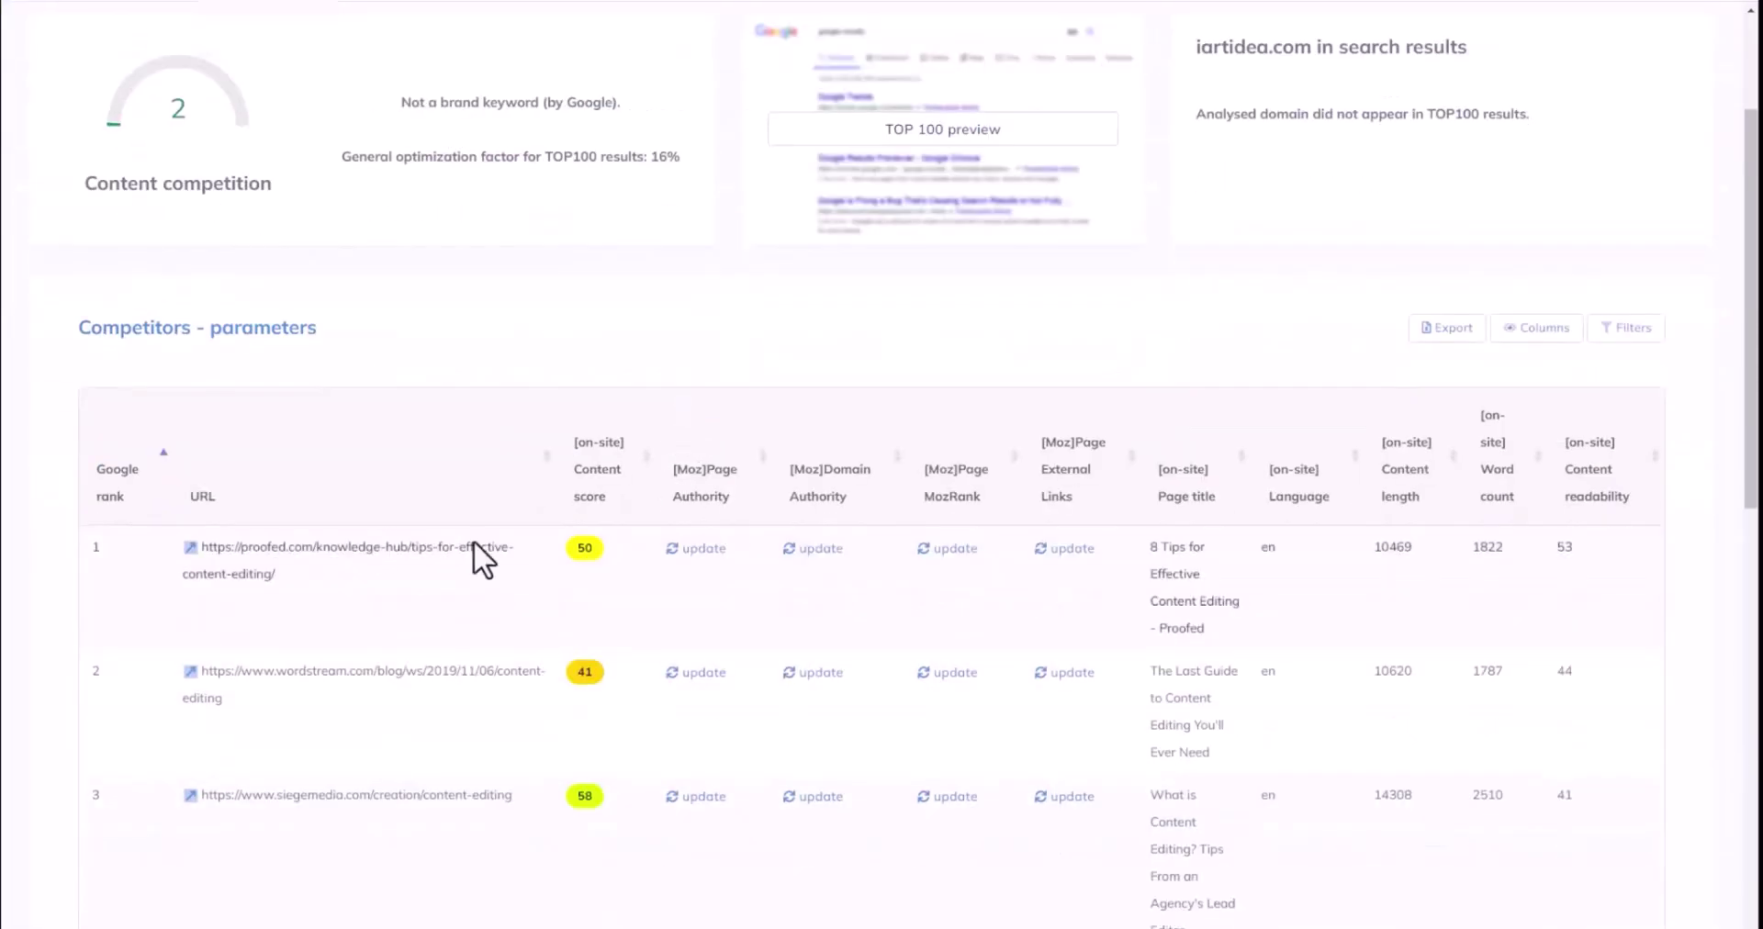
{"action": "scroll", "coordinate": [386, 556], "scroll_direction": "down", "scroll_amount": 12}
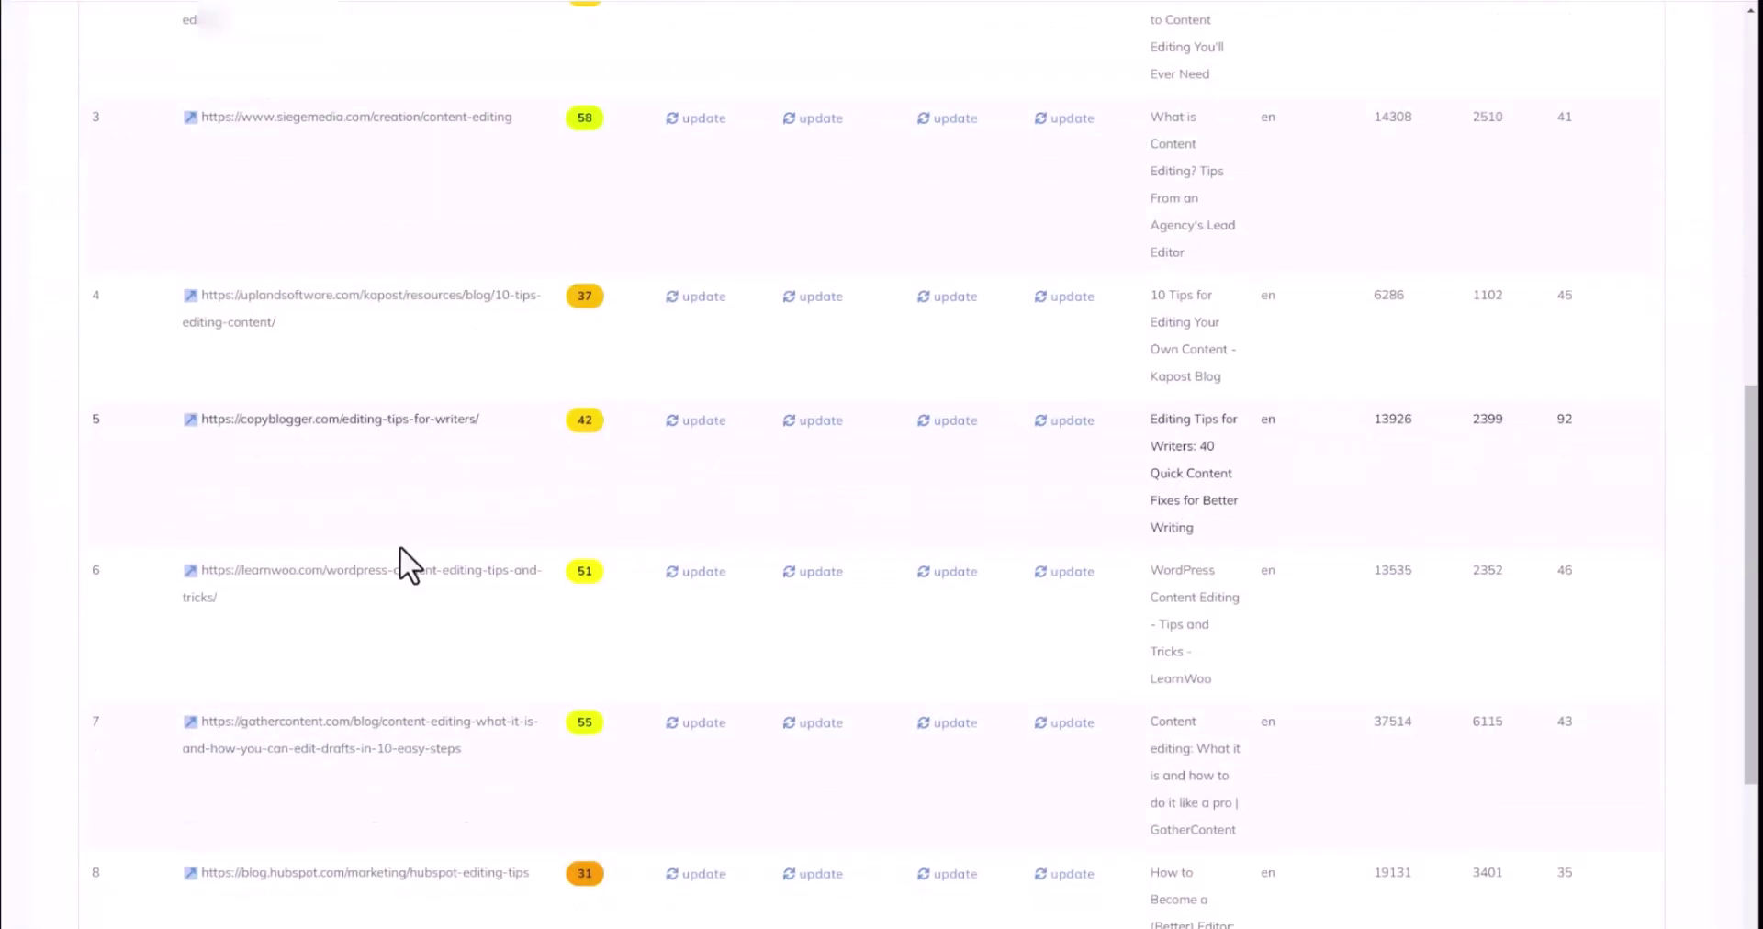
{"action": "scroll", "coordinate": [394, 577], "scroll_direction": "up", "scroll_amount": 12}
{"action": "left_click", "coordinate": [322, 229]}
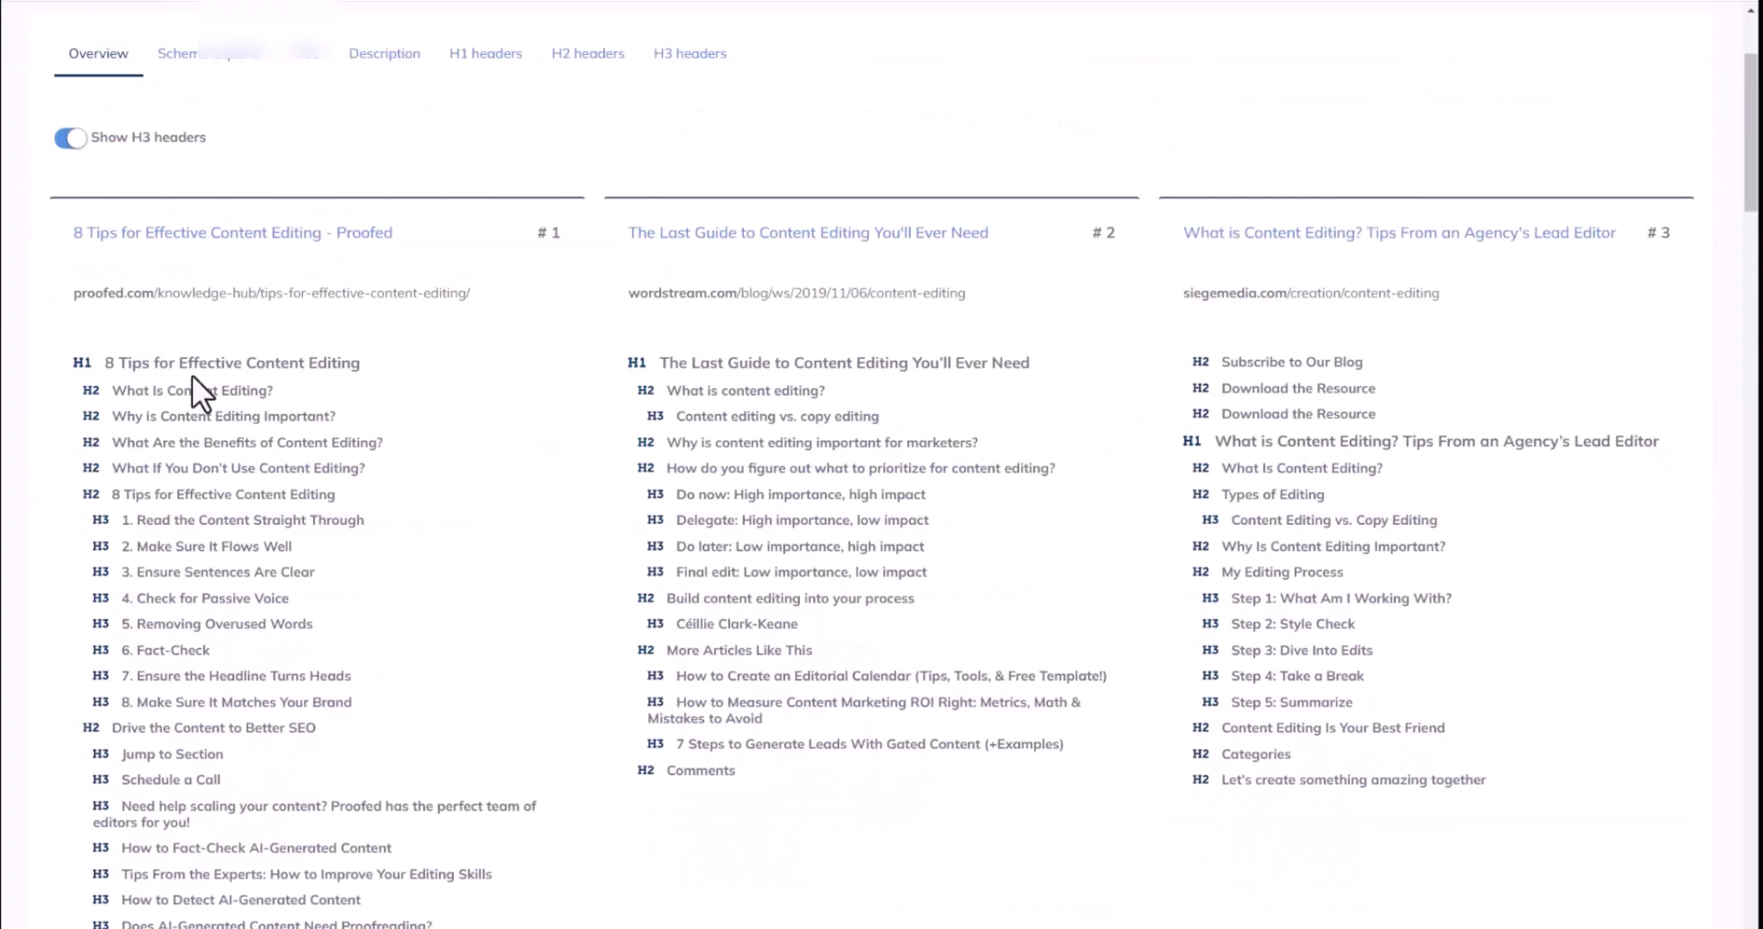
{"action": "scroll", "coordinate": [234, 718], "scroll_direction": "down", "scroll_amount": 10}
{"action": "scroll", "coordinate": [593, 569], "scroll_direction": "up", "scroll_amount": 13}
{"action": "left_click", "coordinate": [216, 280]}
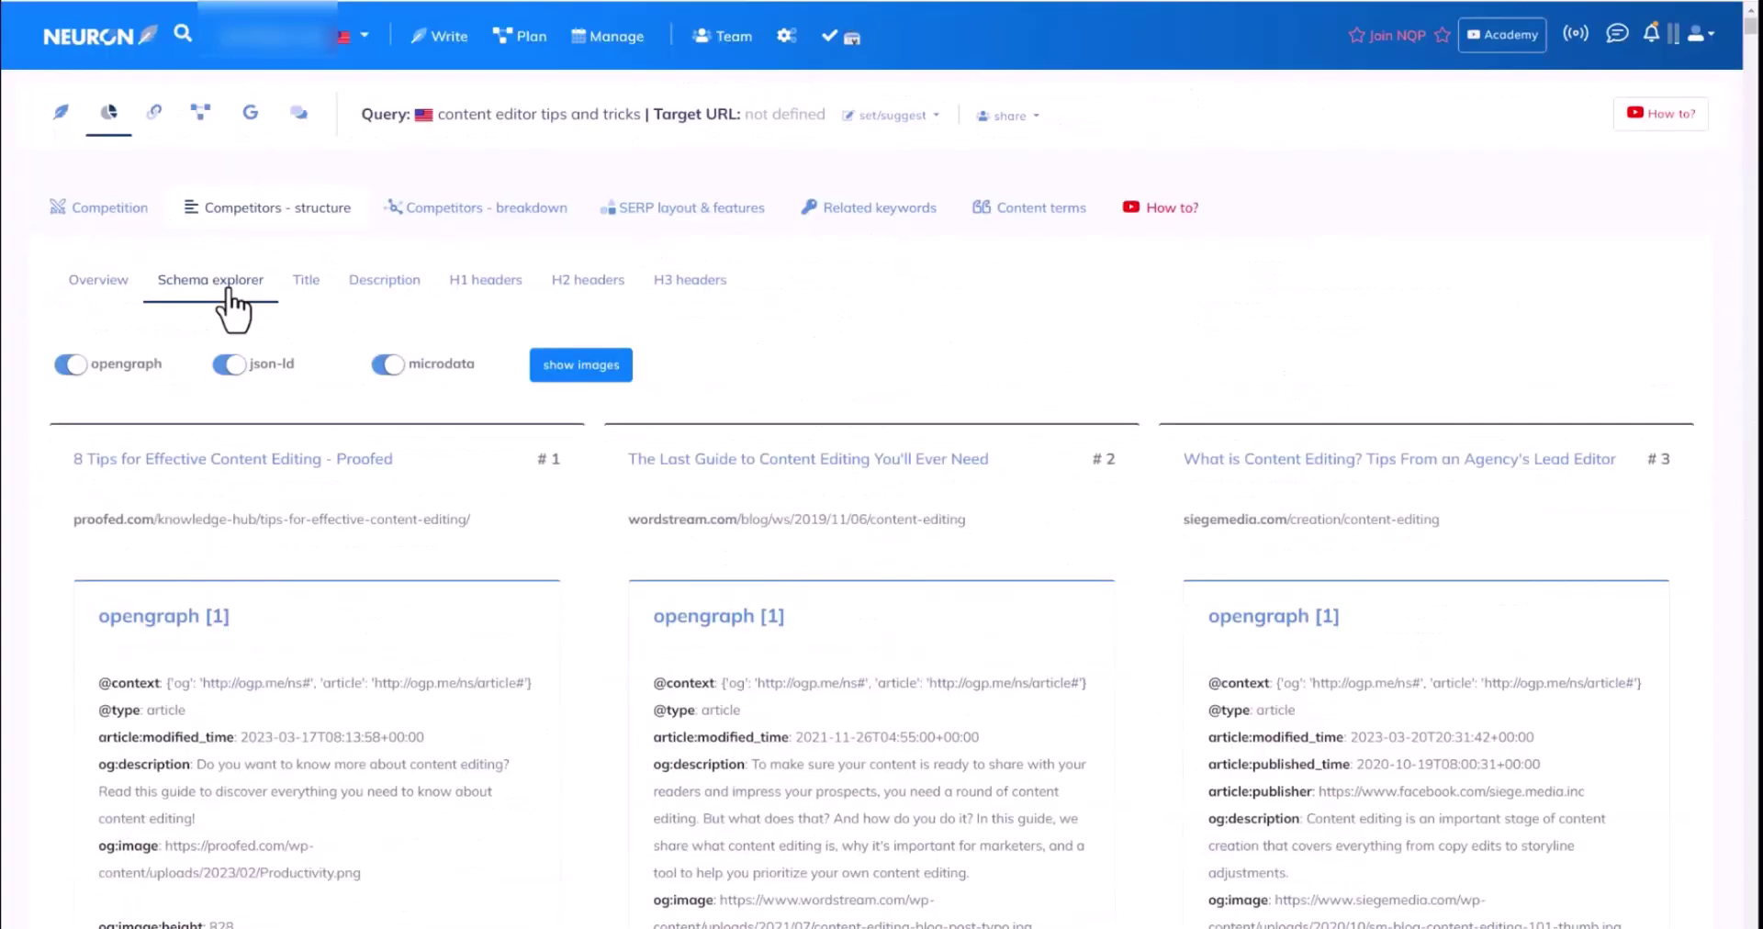
{"action": "scroll", "coordinate": [663, 598], "scroll_direction": "down", "scroll_amount": 5}
{"action": "scroll", "coordinate": [630, 622], "scroll_direction": "up", "scroll_amount": 5}
Step: Browse competitors' titles, descriptions and H1, H2, H3 headers, then the next analysis page
{"action": "left_click", "coordinate": [306, 280]}
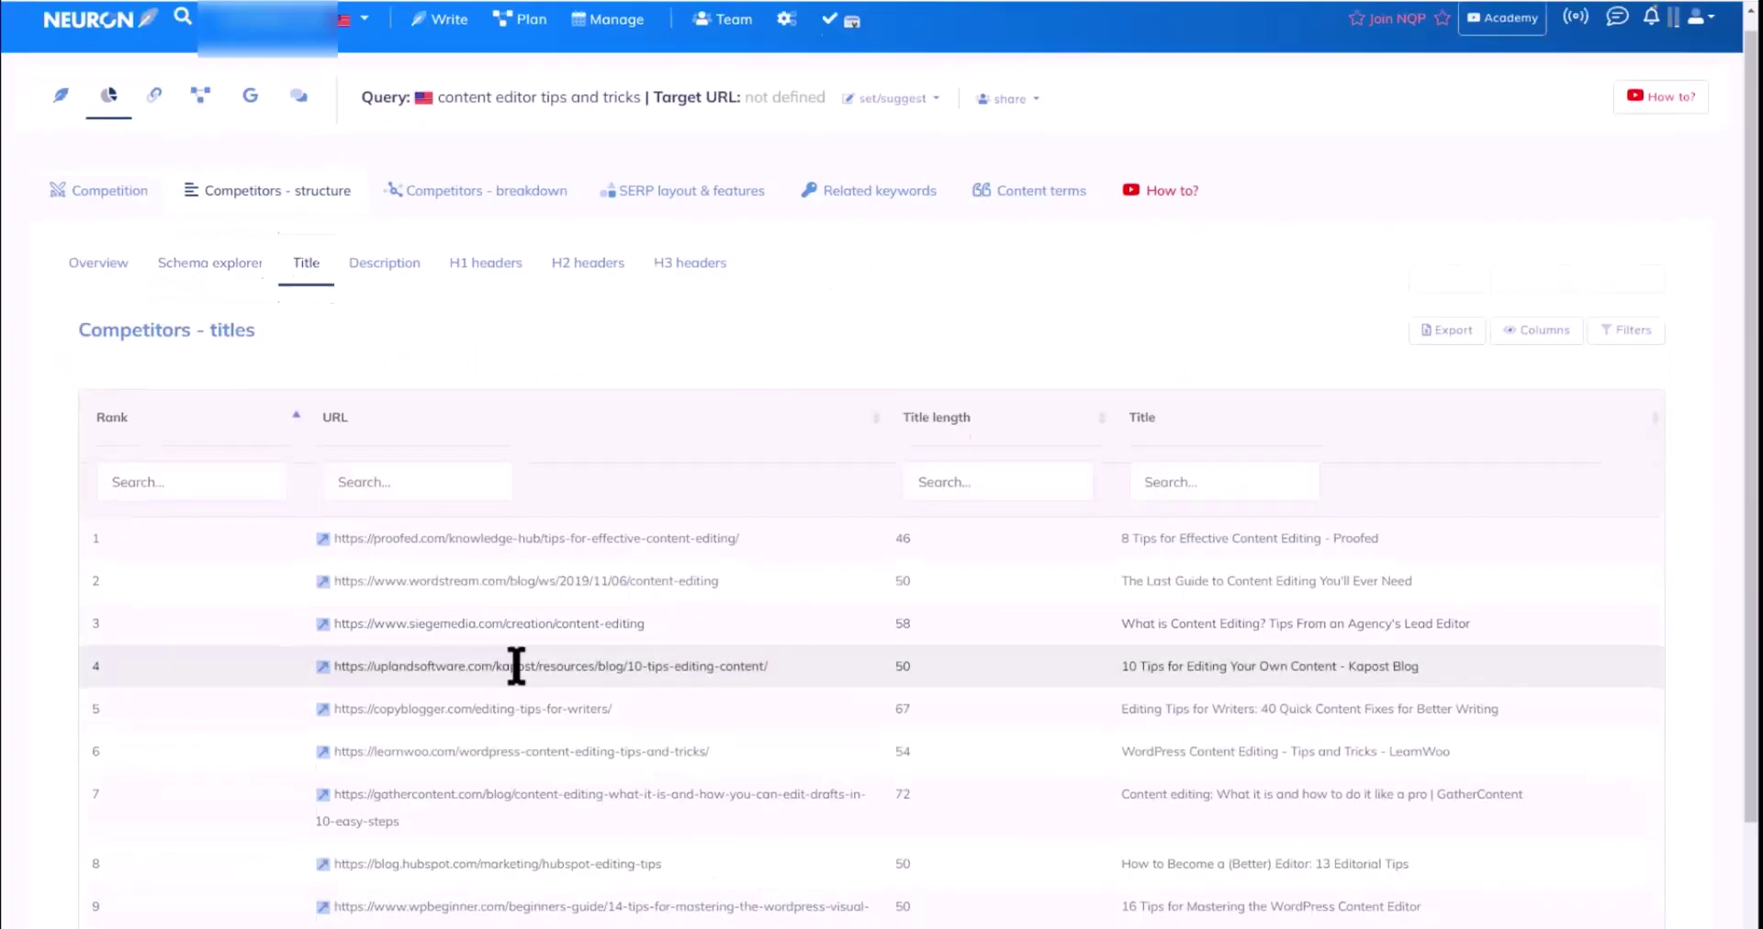
{"action": "left_click", "coordinate": [384, 280]}
{"action": "left_click", "coordinate": [483, 281]}
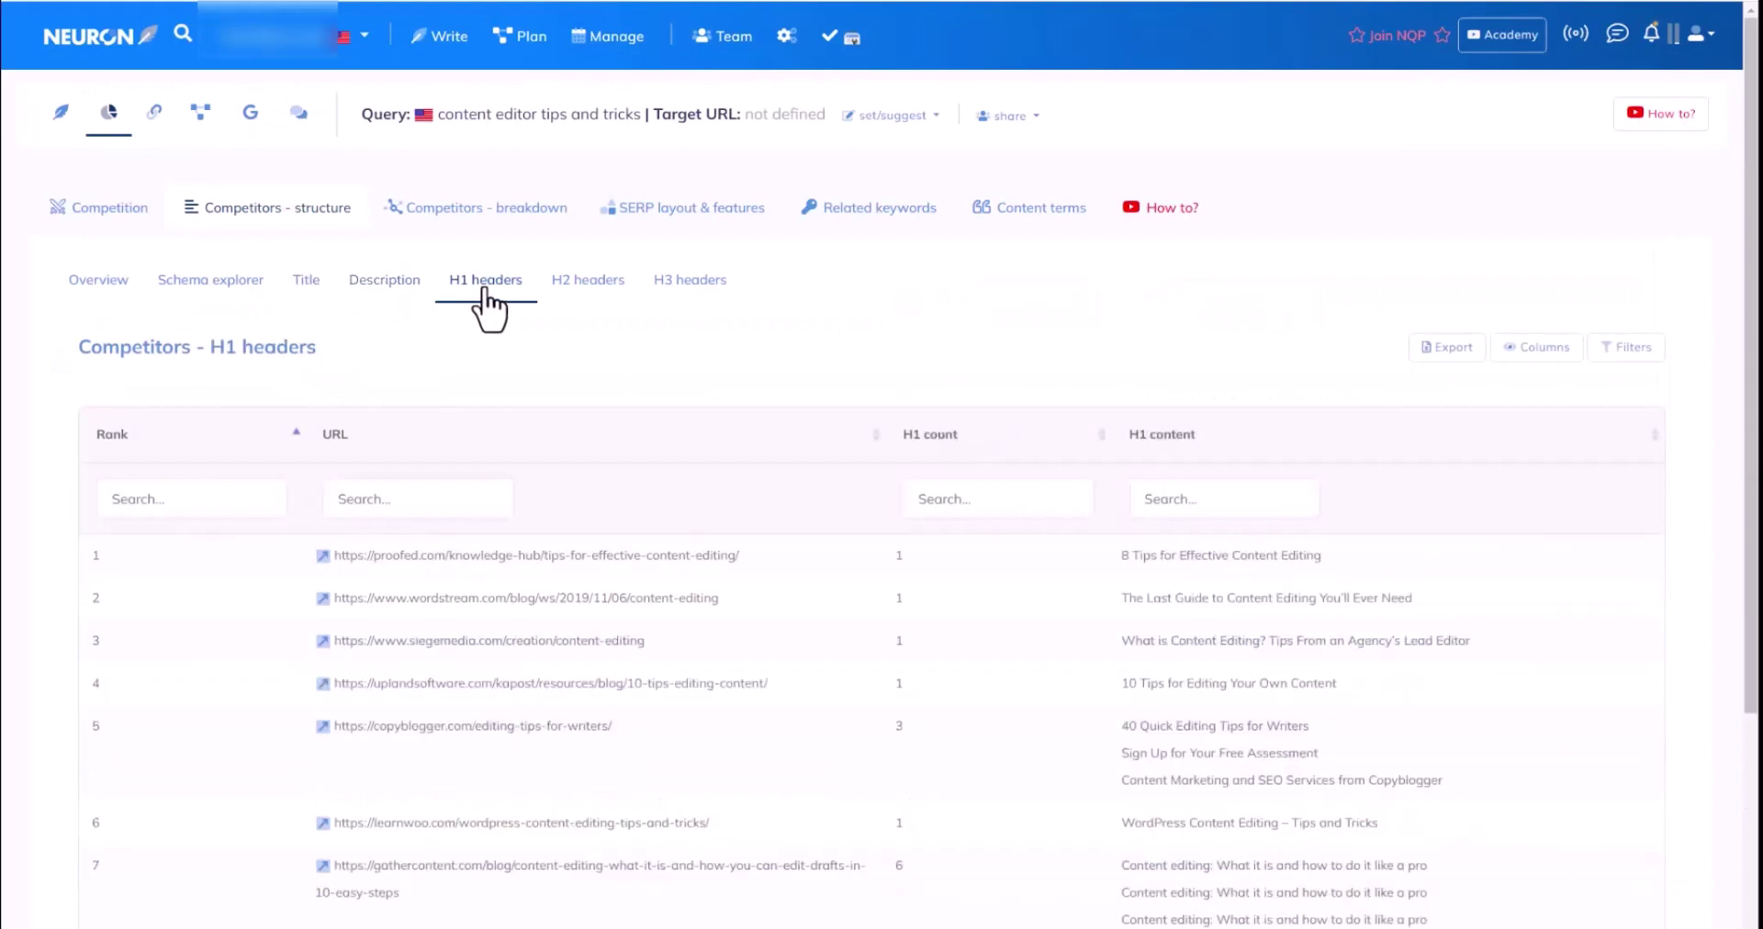
{"action": "left_click", "coordinate": [588, 280]}
{"action": "left_click", "coordinate": [689, 280]}
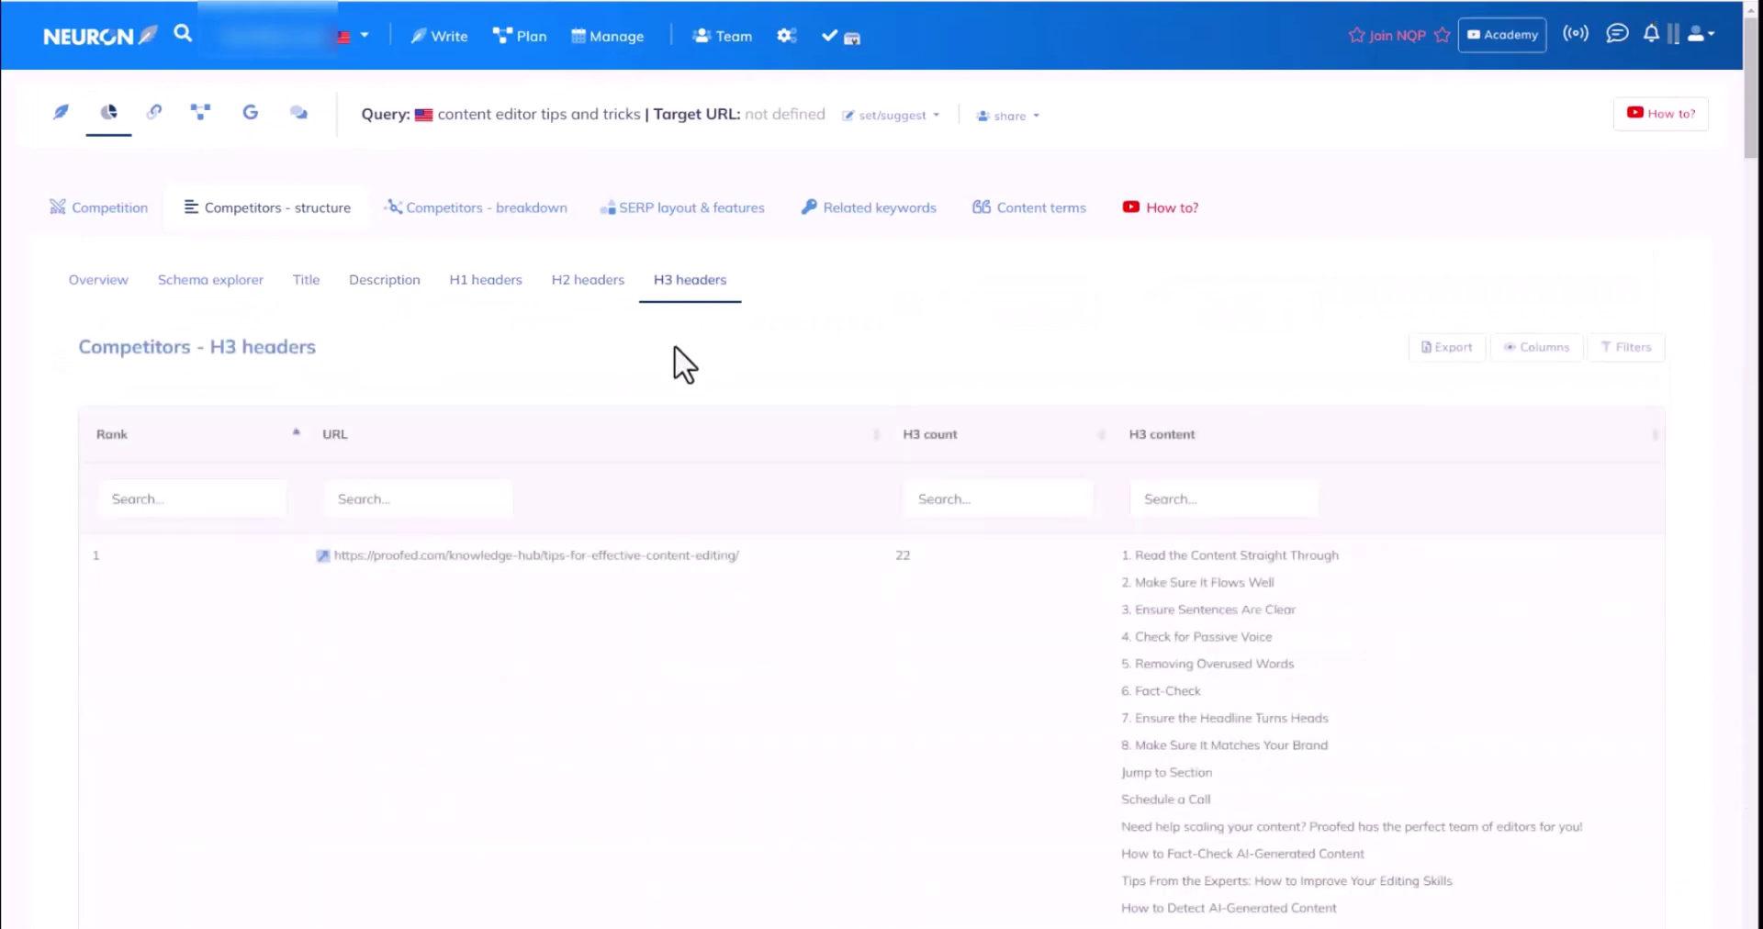
{"action": "left_click", "coordinate": [487, 207]}
Step: Review the SERP features overview, the query's related searches list, and its related keywords
{"action": "left_click", "coordinate": [670, 237]}
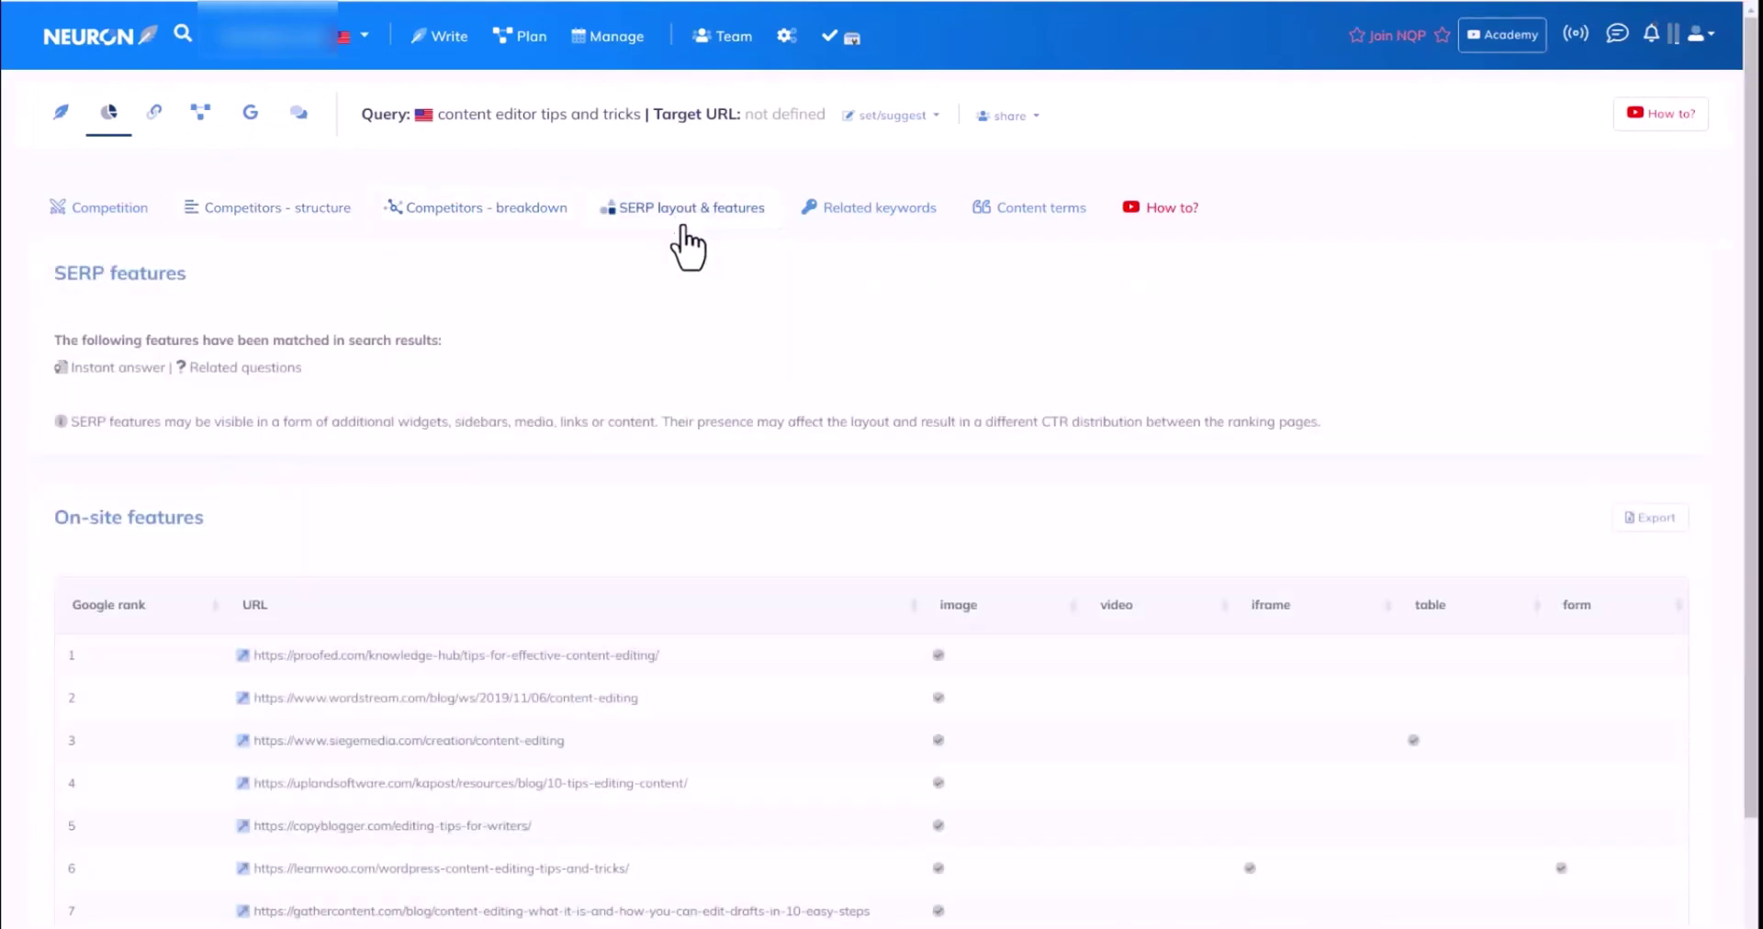
{"action": "left_click", "coordinate": [883, 225]}
{"action": "triple_click", "coordinate": [520, 397]}
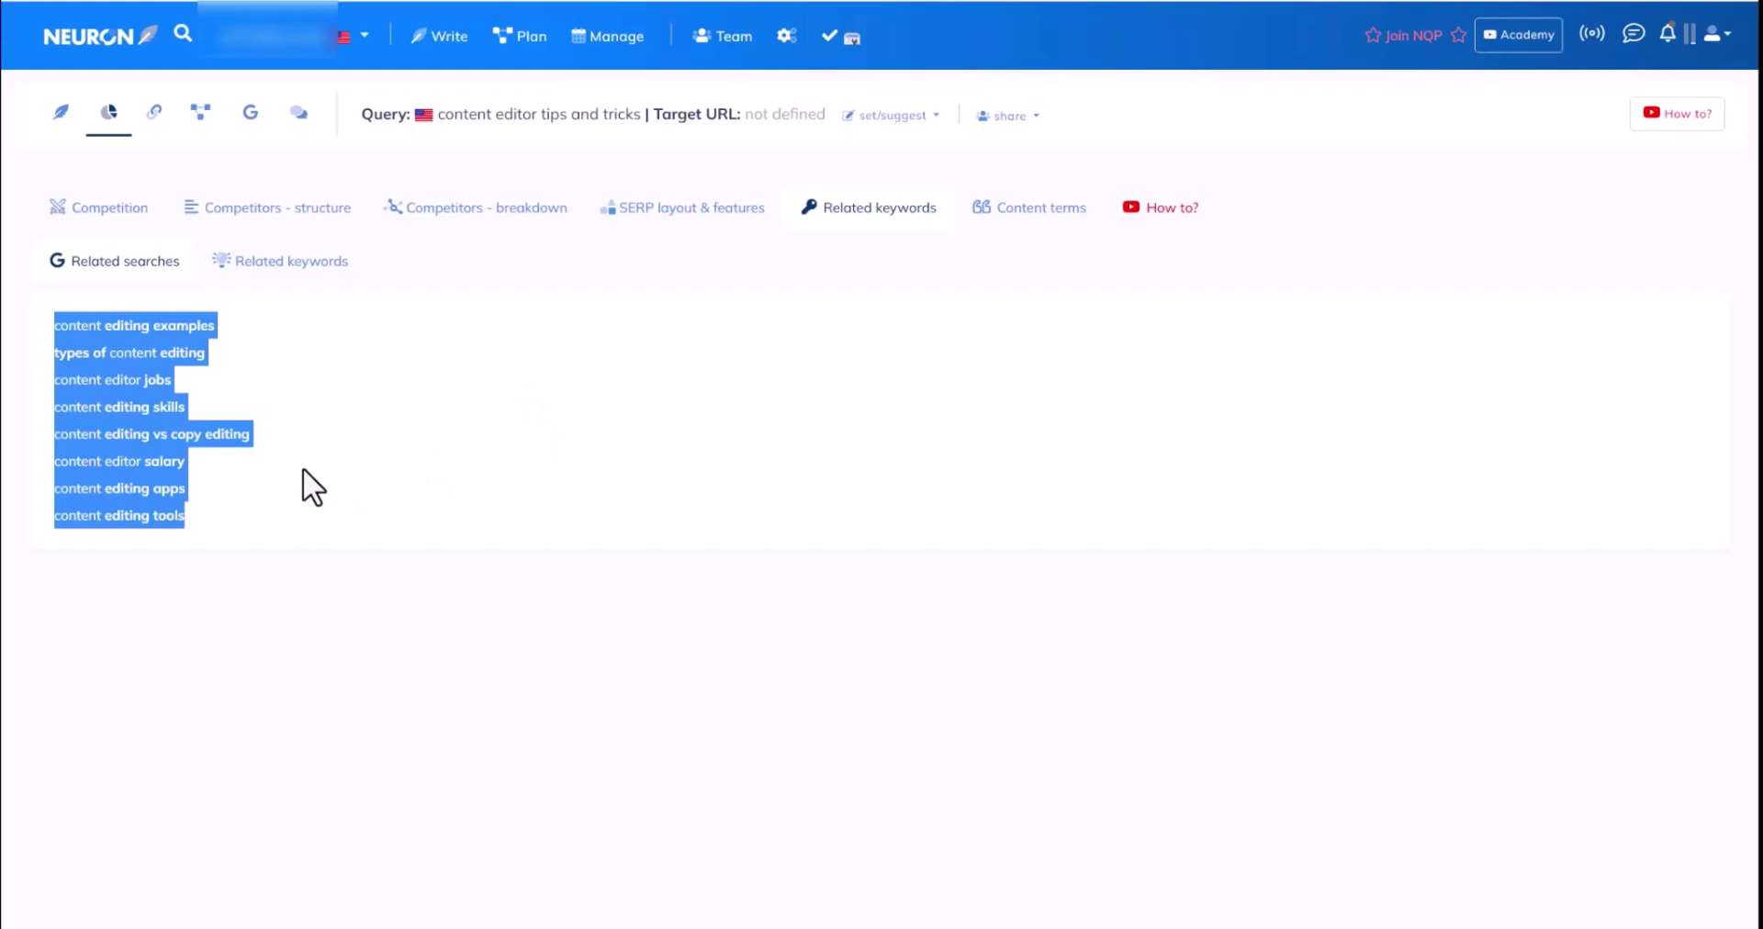
{"action": "left_click", "coordinate": [270, 272]}
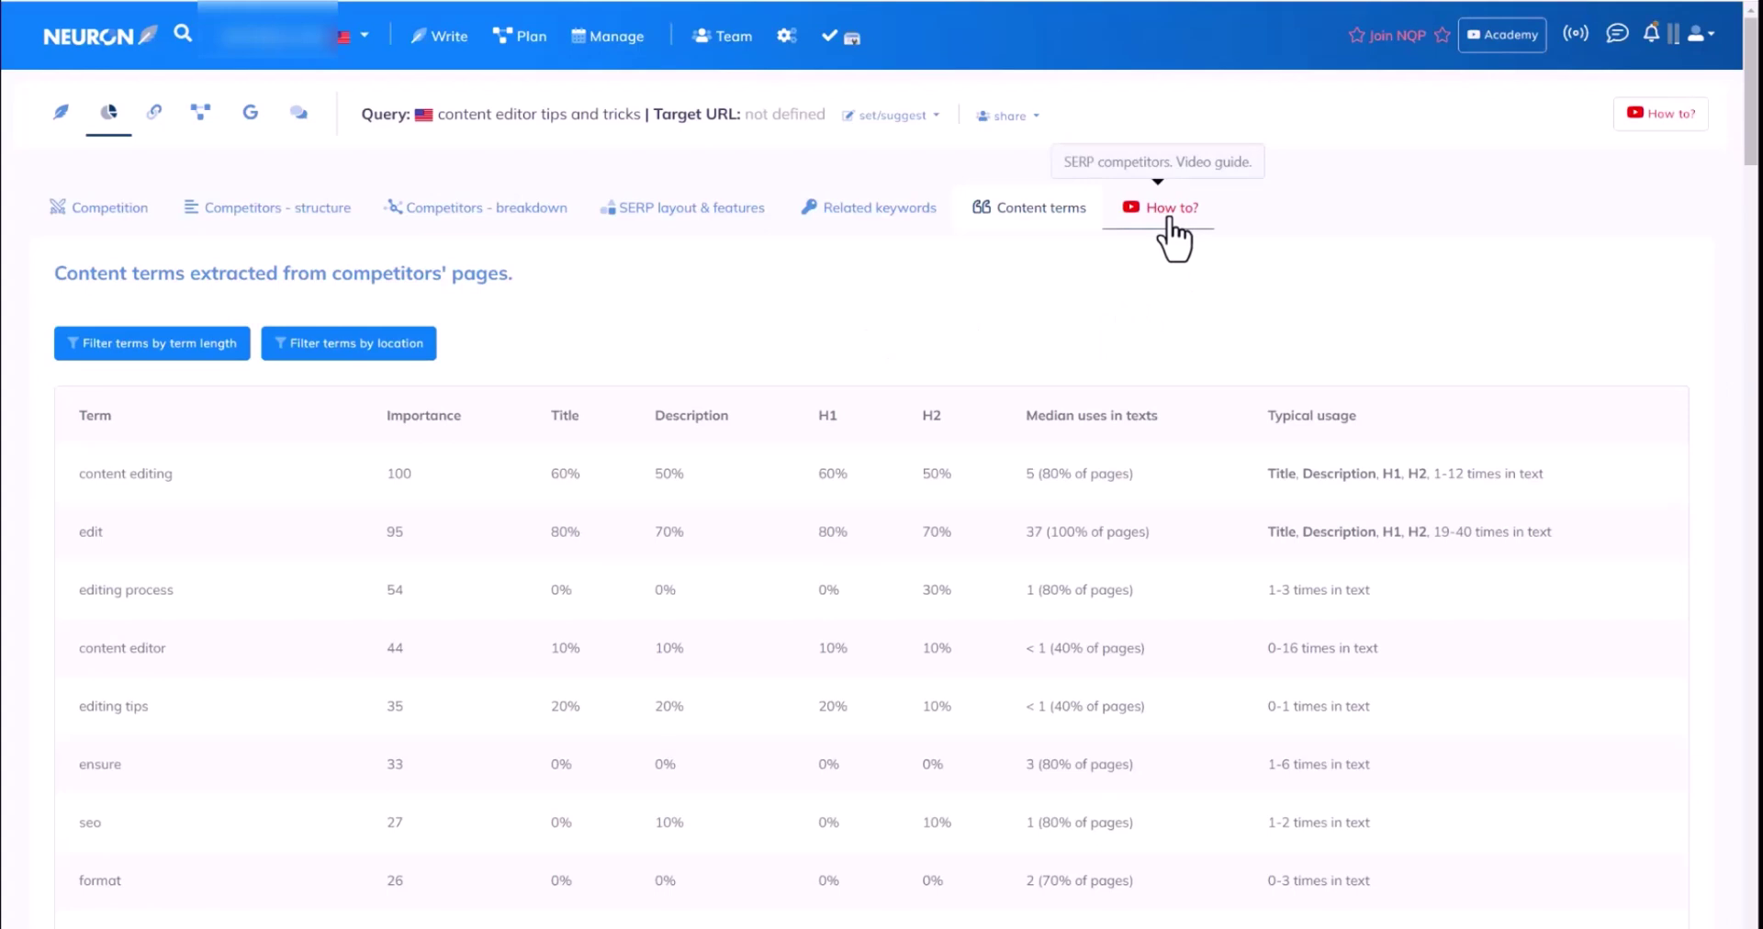
Step: Generate new content ideas, check the analysis comments, and generate internal link ideas for the query
{"action": "left_click", "coordinate": [199, 114]}
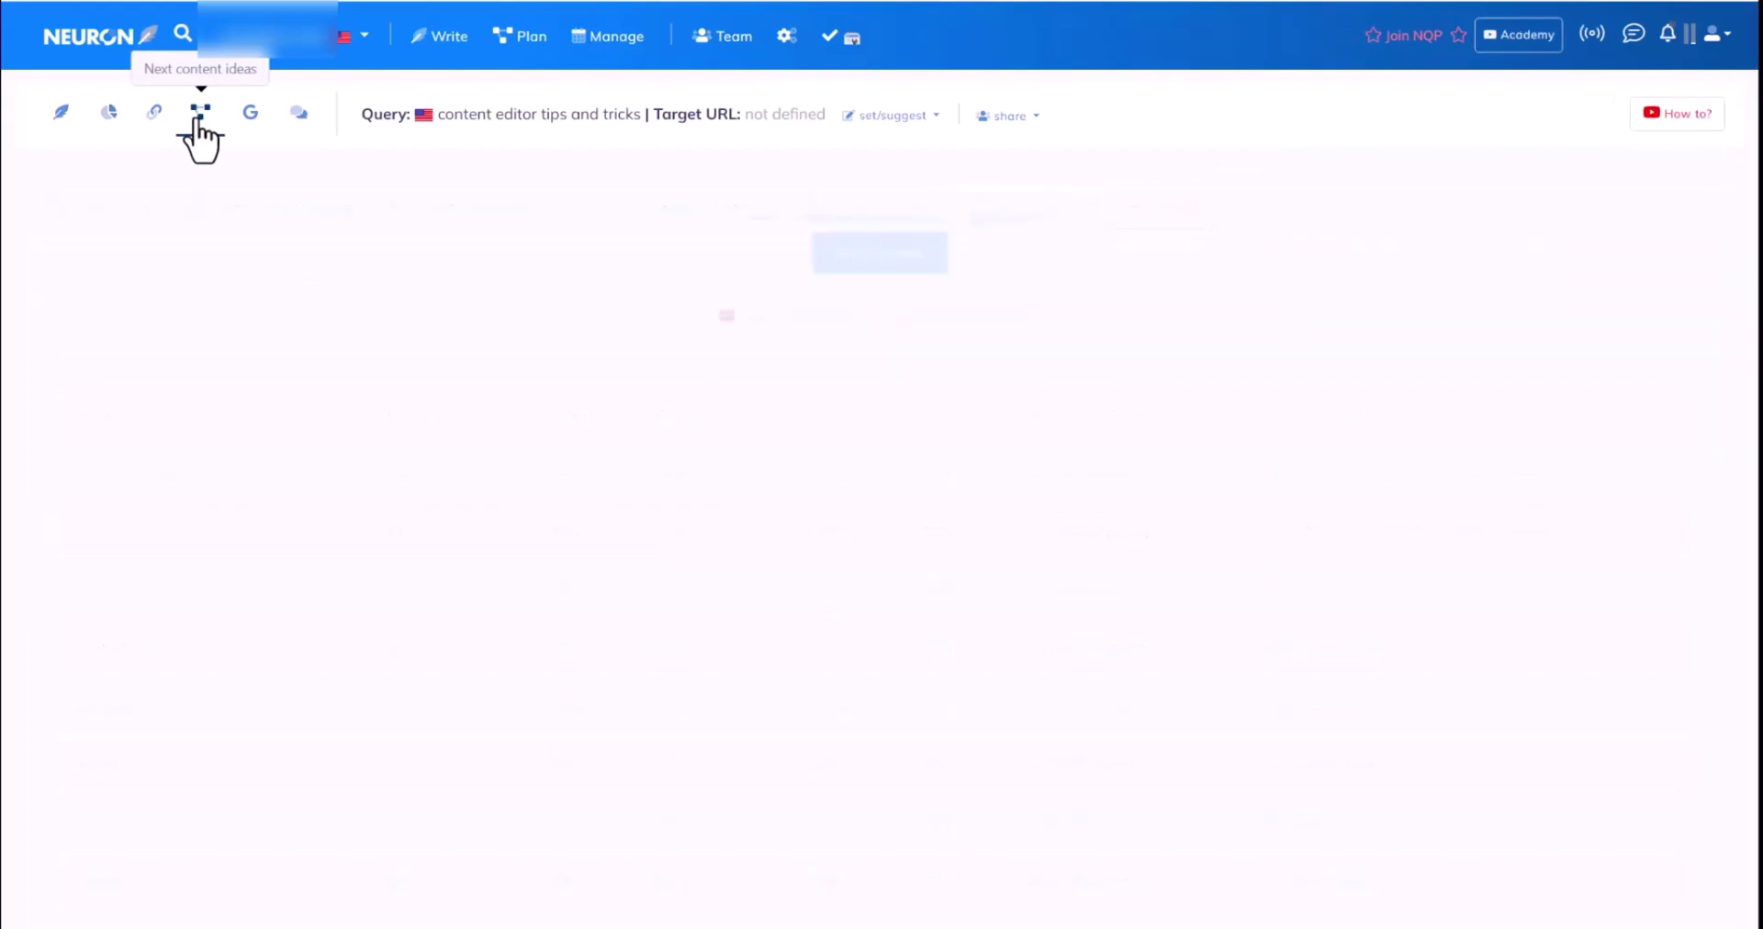
{"action": "left_click", "coordinate": [857, 261]}
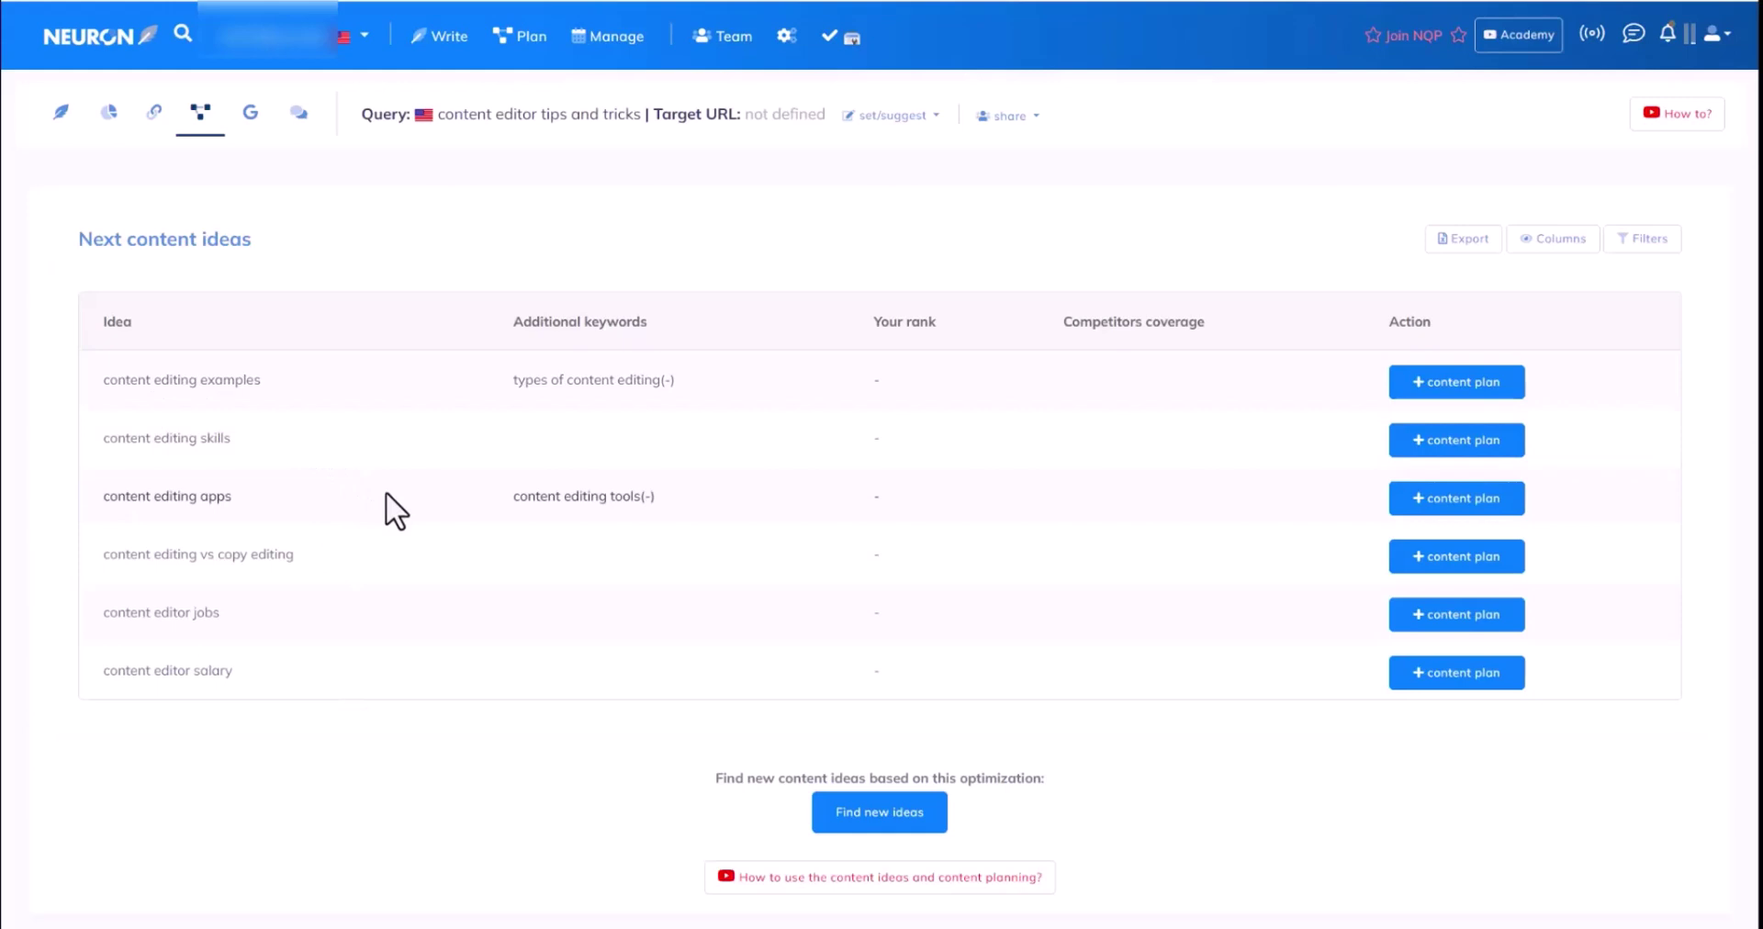
{"action": "left_click", "coordinate": [297, 113]}
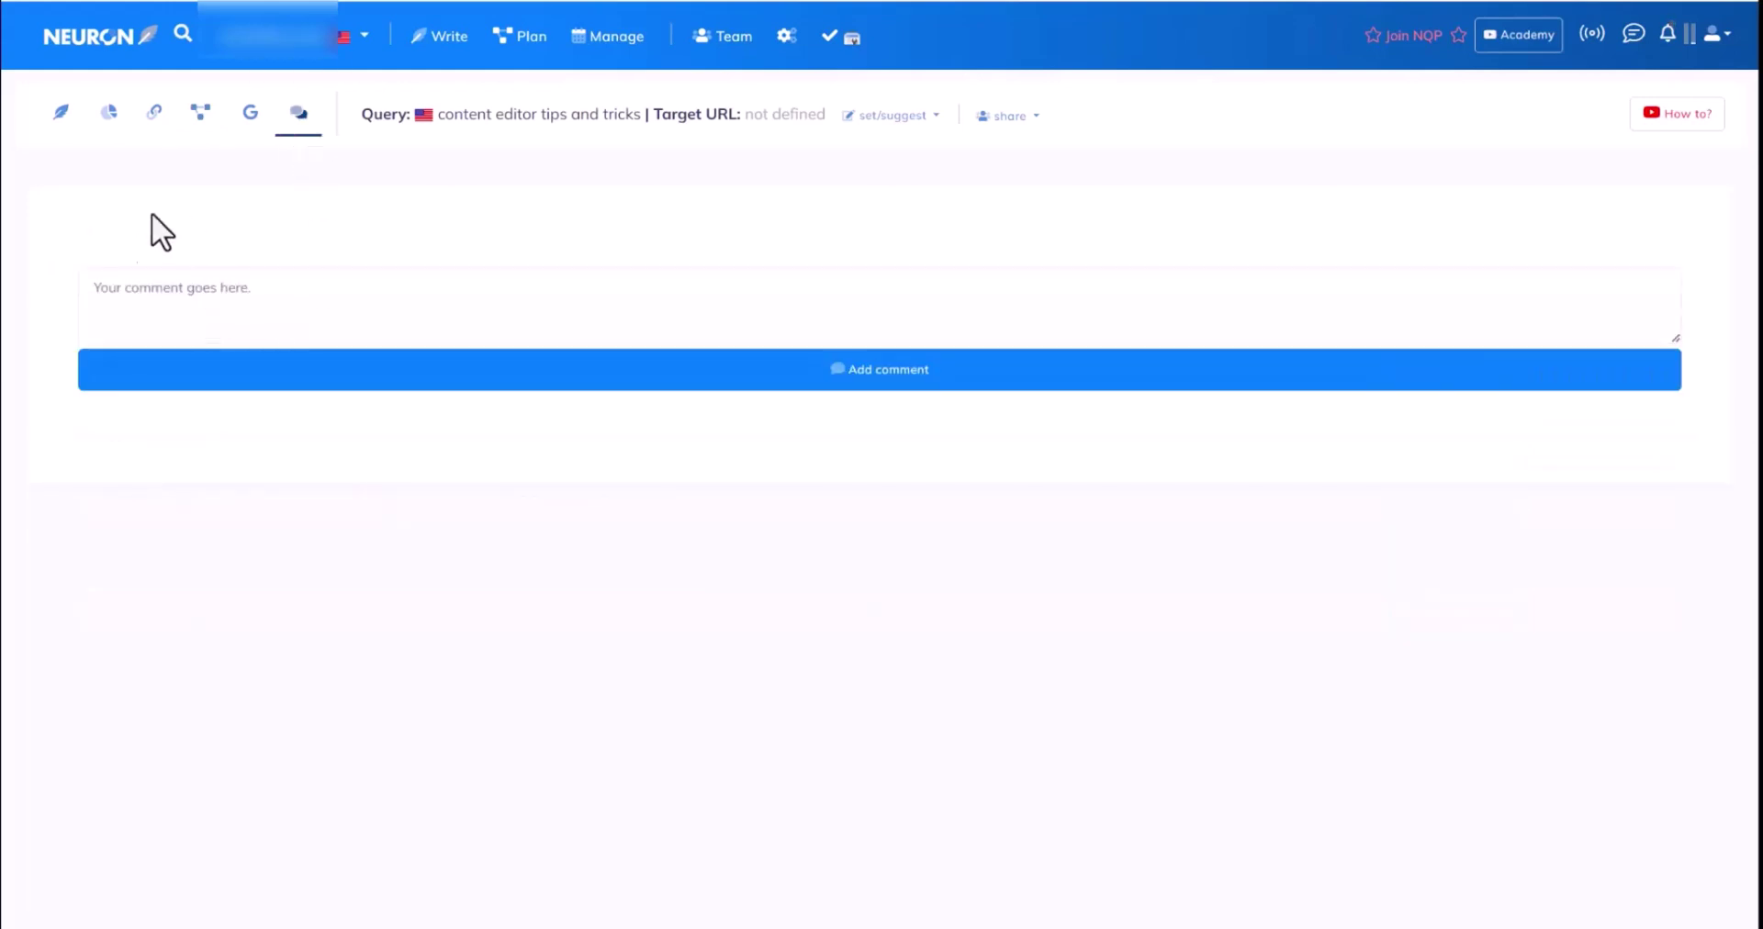
{"action": "left_click", "coordinate": [160, 127]}
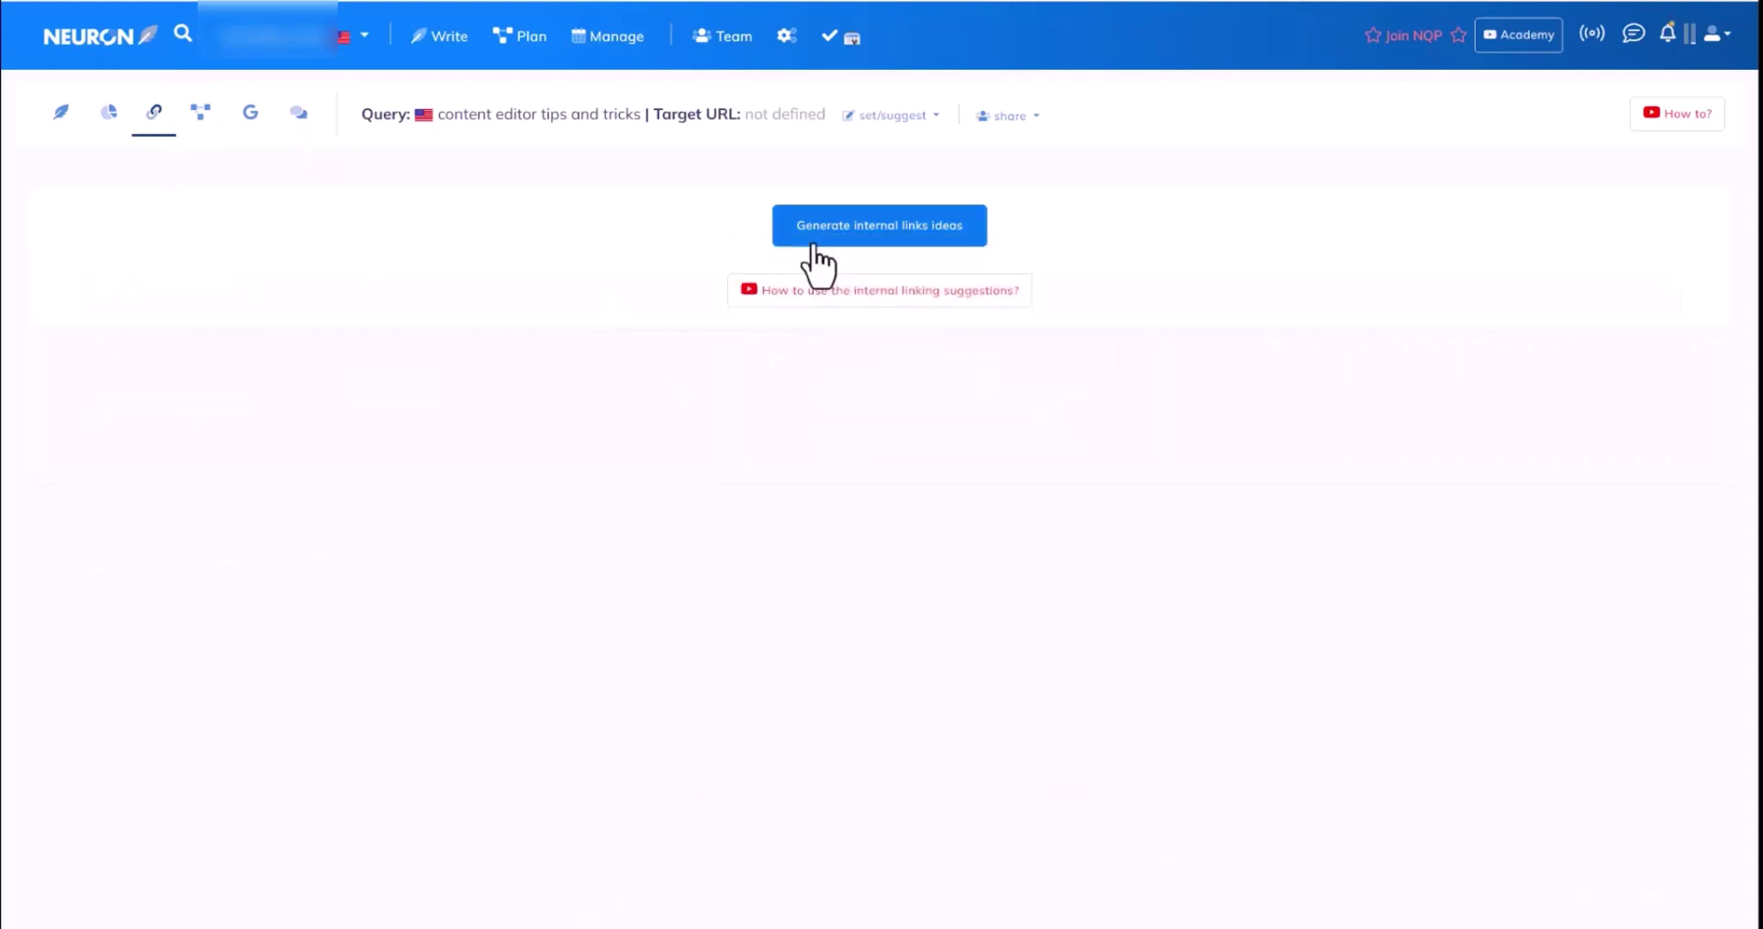
{"action": "left_click", "coordinate": [929, 233]}
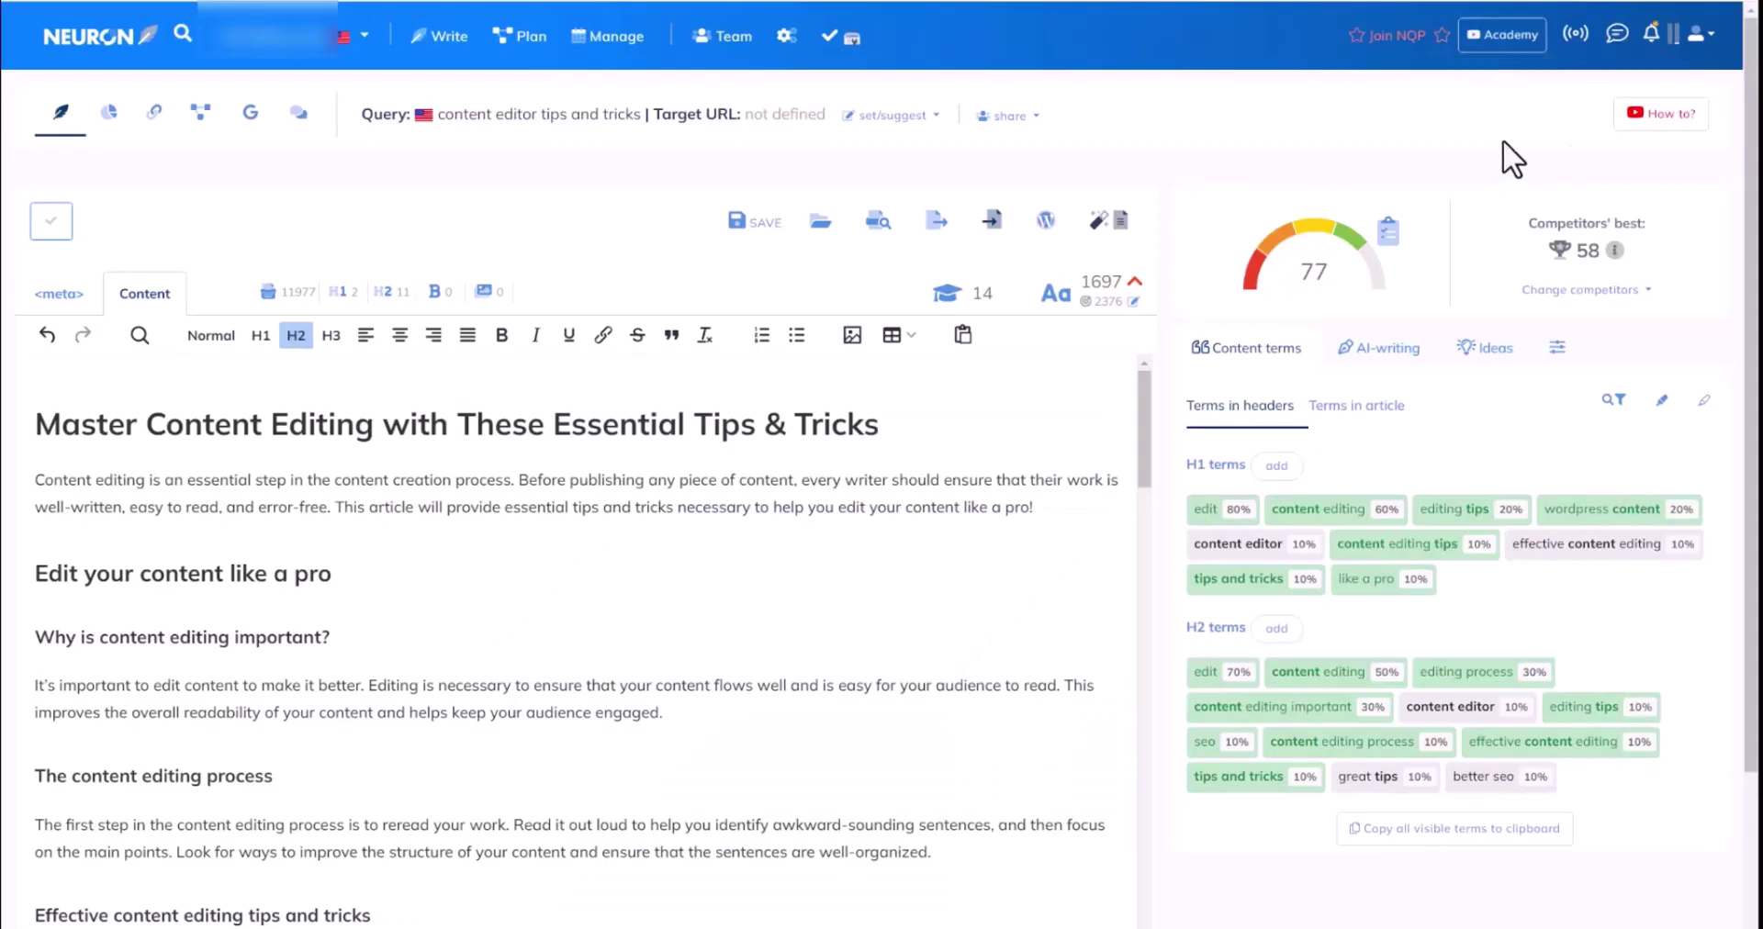
Step: Browse the What's new list of latest NeuronWriter product updates
{"action": "left_click", "coordinate": [1576, 34]}
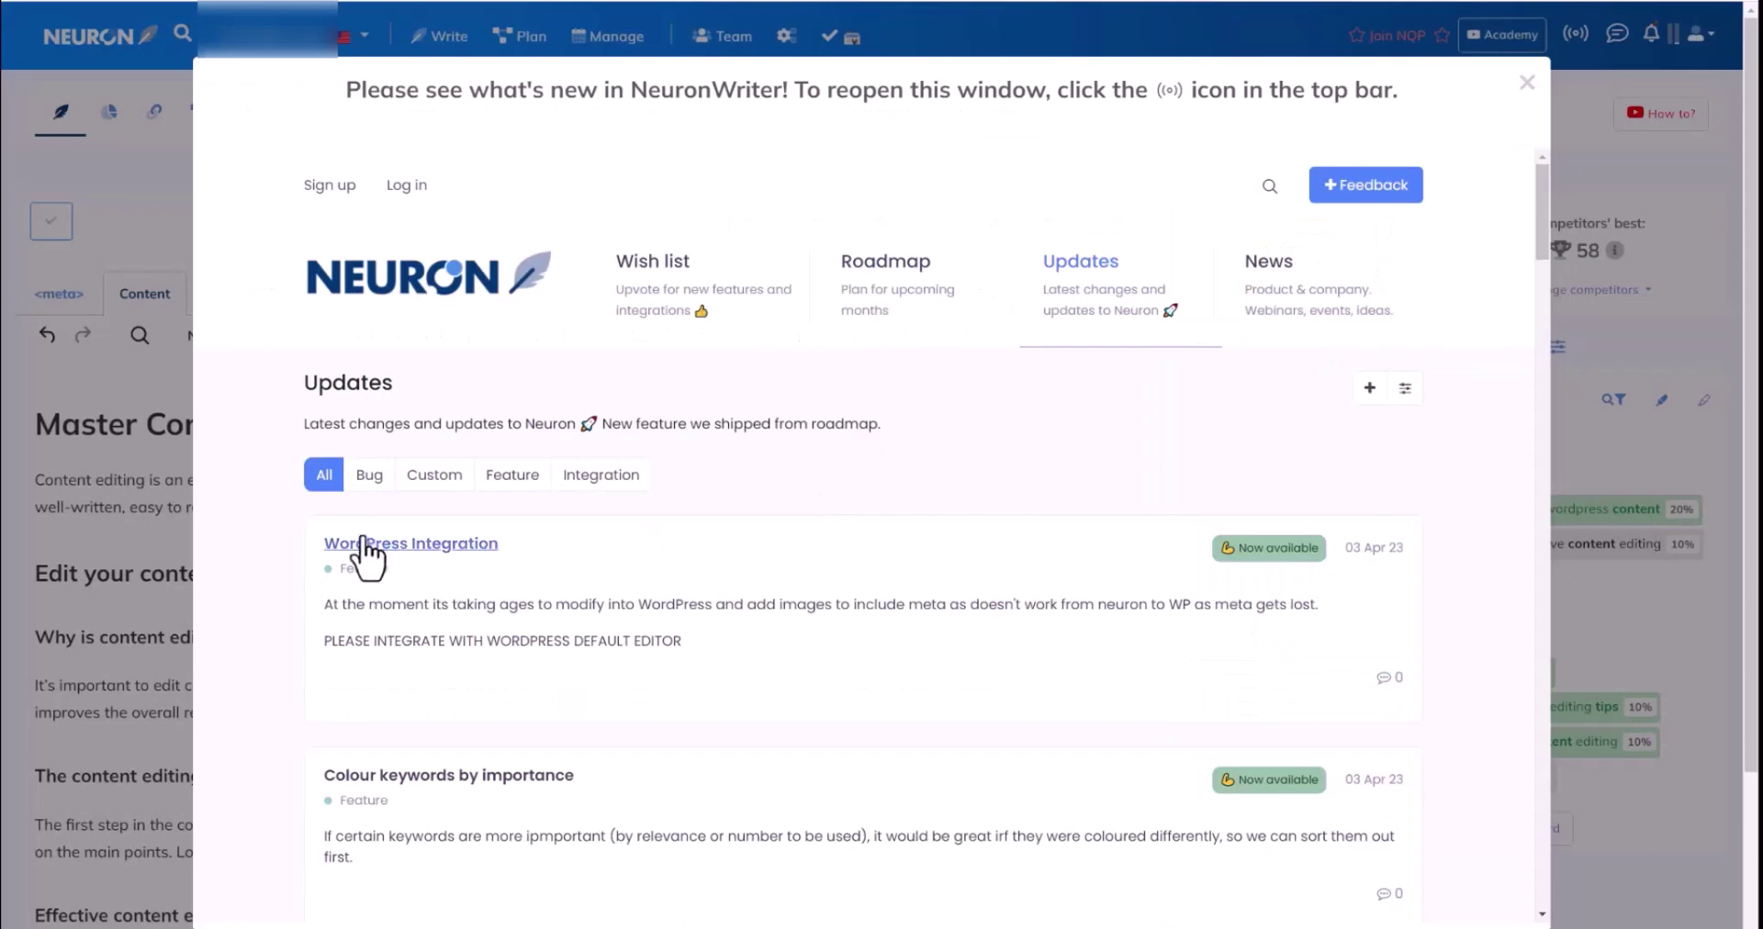
{"action": "scroll", "coordinate": [652, 533], "scroll_direction": "down", "scroll_amount": 3}
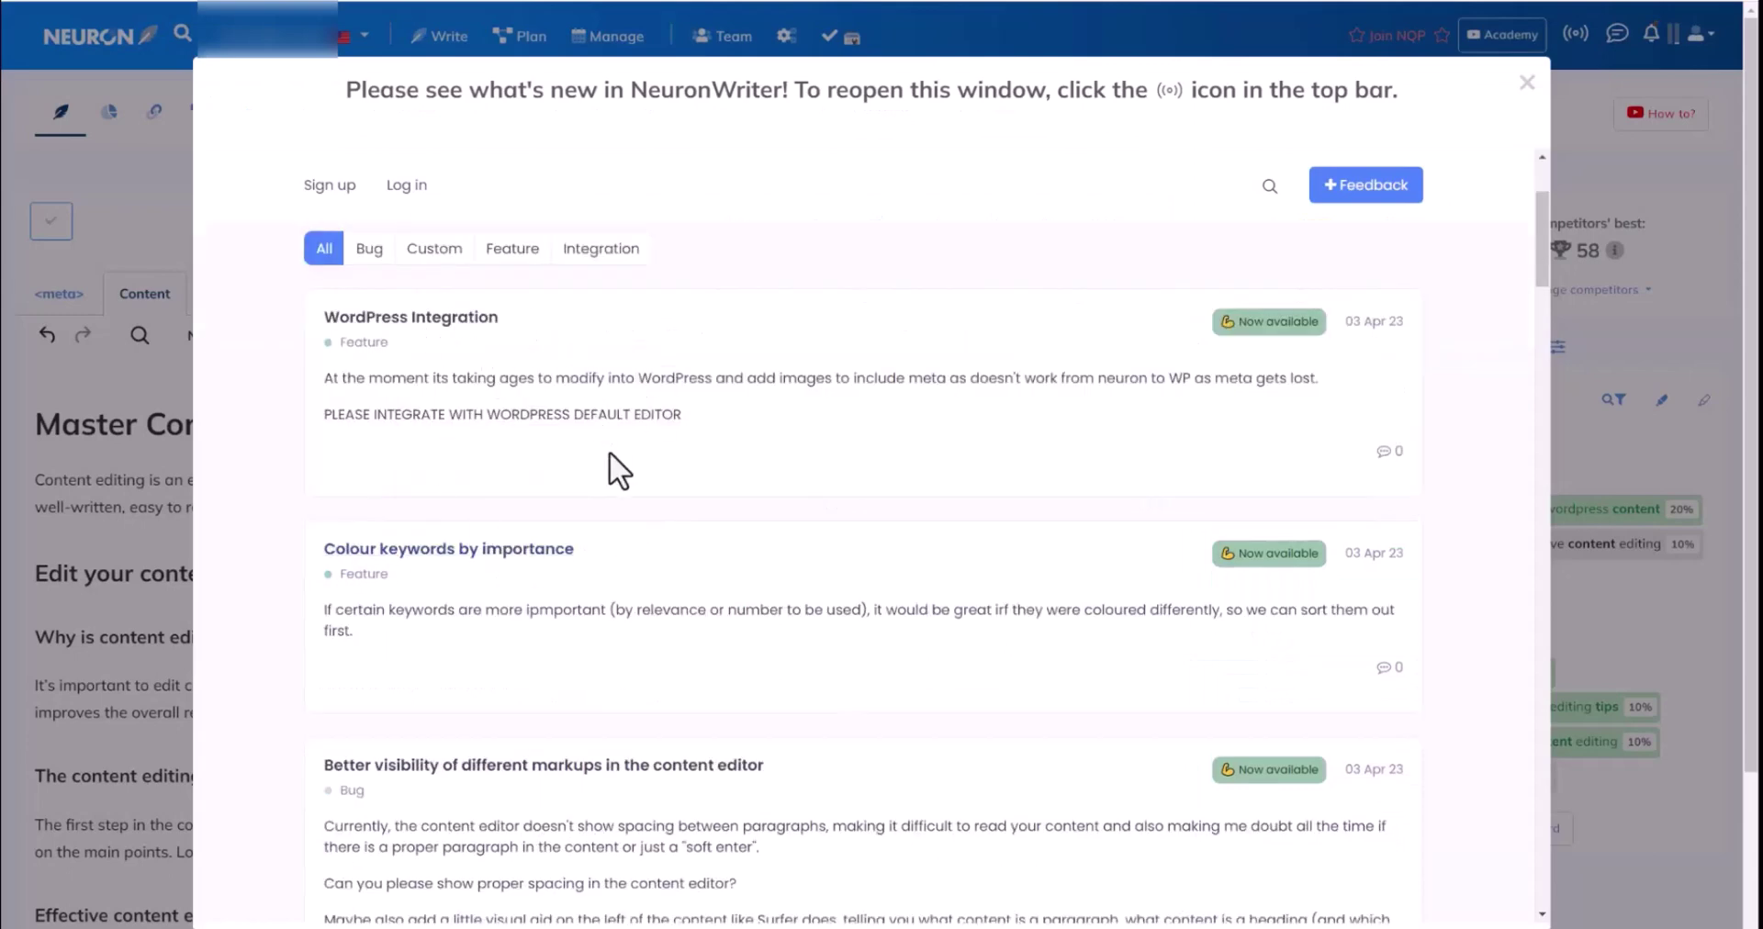
{"action": "scroll", "coordinate": [795, 560], "scroll_direction": "down", "scroll_amount": 3}
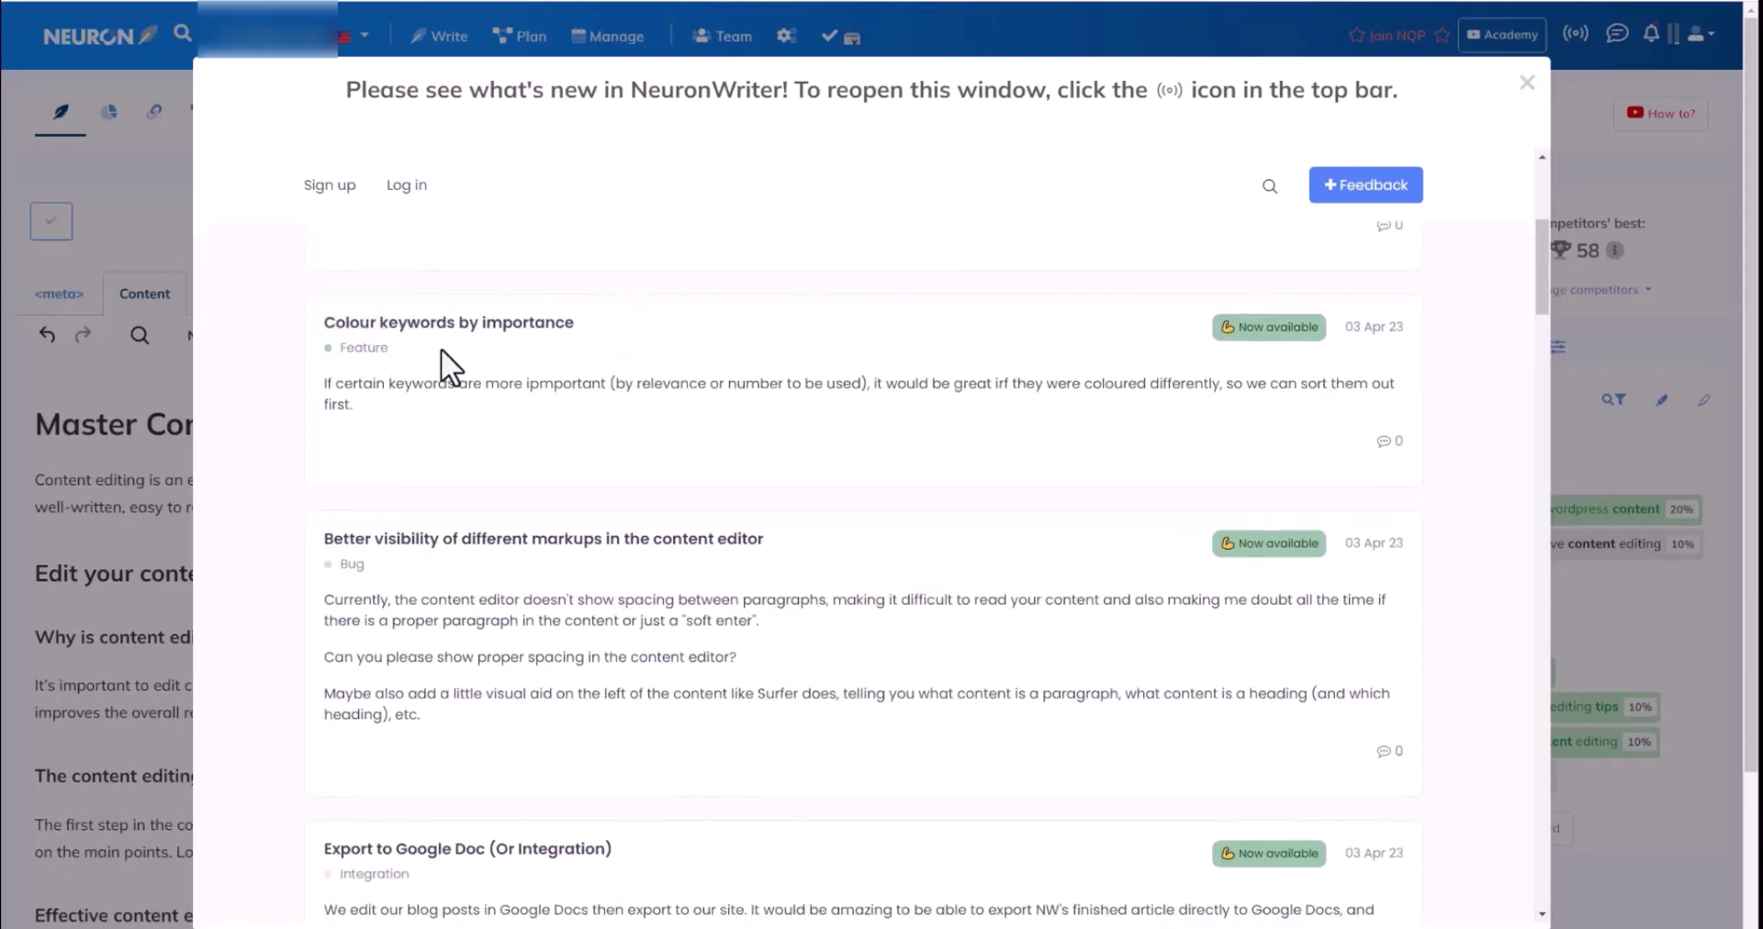
{"action": "scroll", "coordinate": [890, 411], "scroll_direction": "up", "scroll_amount": 6}
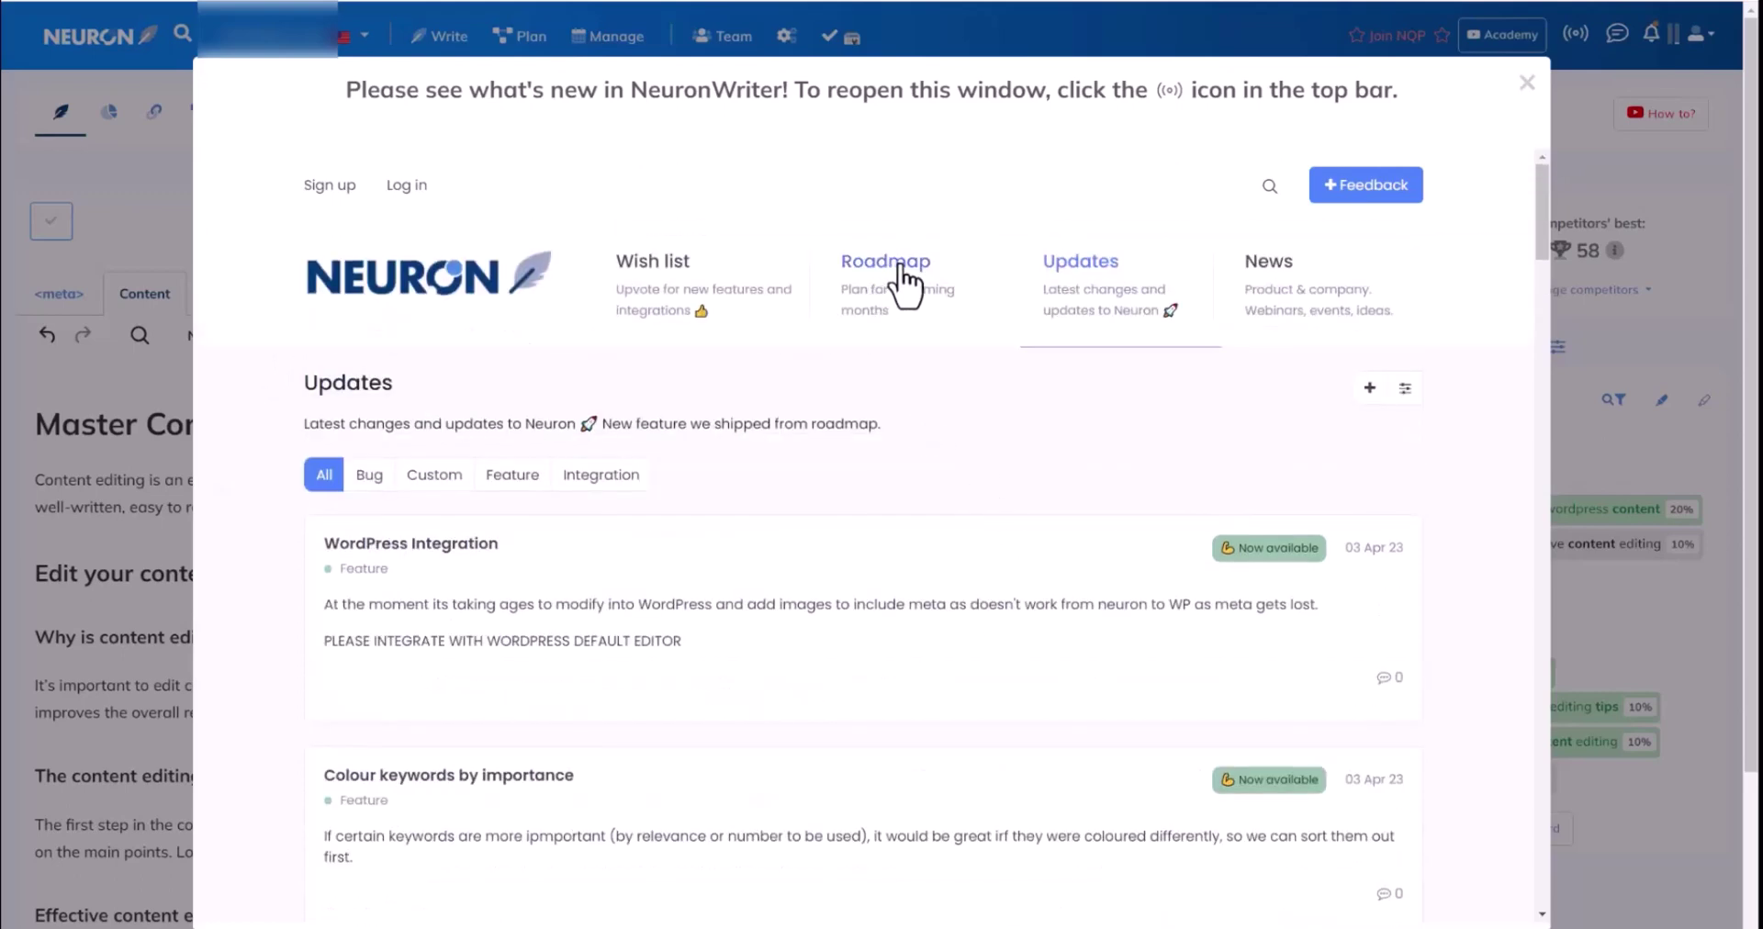
Step: Switch to the product roadmap and scroll through the planned features
{"action": "left_click", "coordinate": [898, 268]}
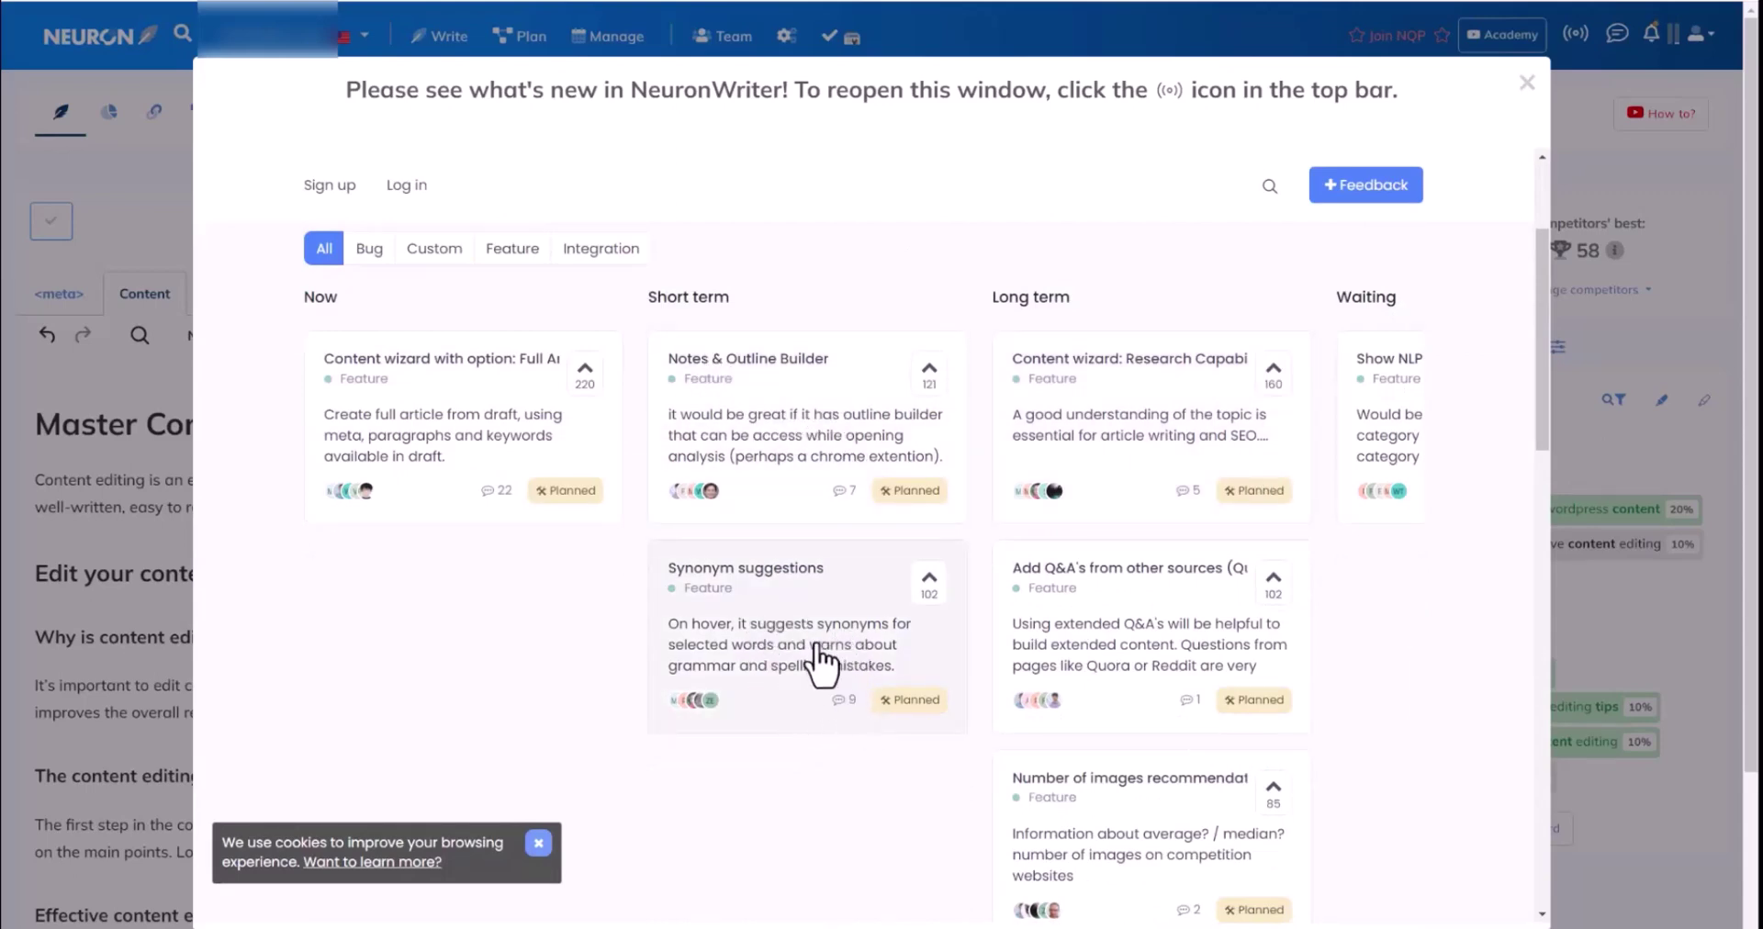
{"action": "scroll", "coordinate": [1007, 886], "scroll_direction": "down", "scroll_amount": 8}
{"action": "scroll", "coordinate": [1168, 661], "scroll_direction": "up", "scroll_amount": 1}
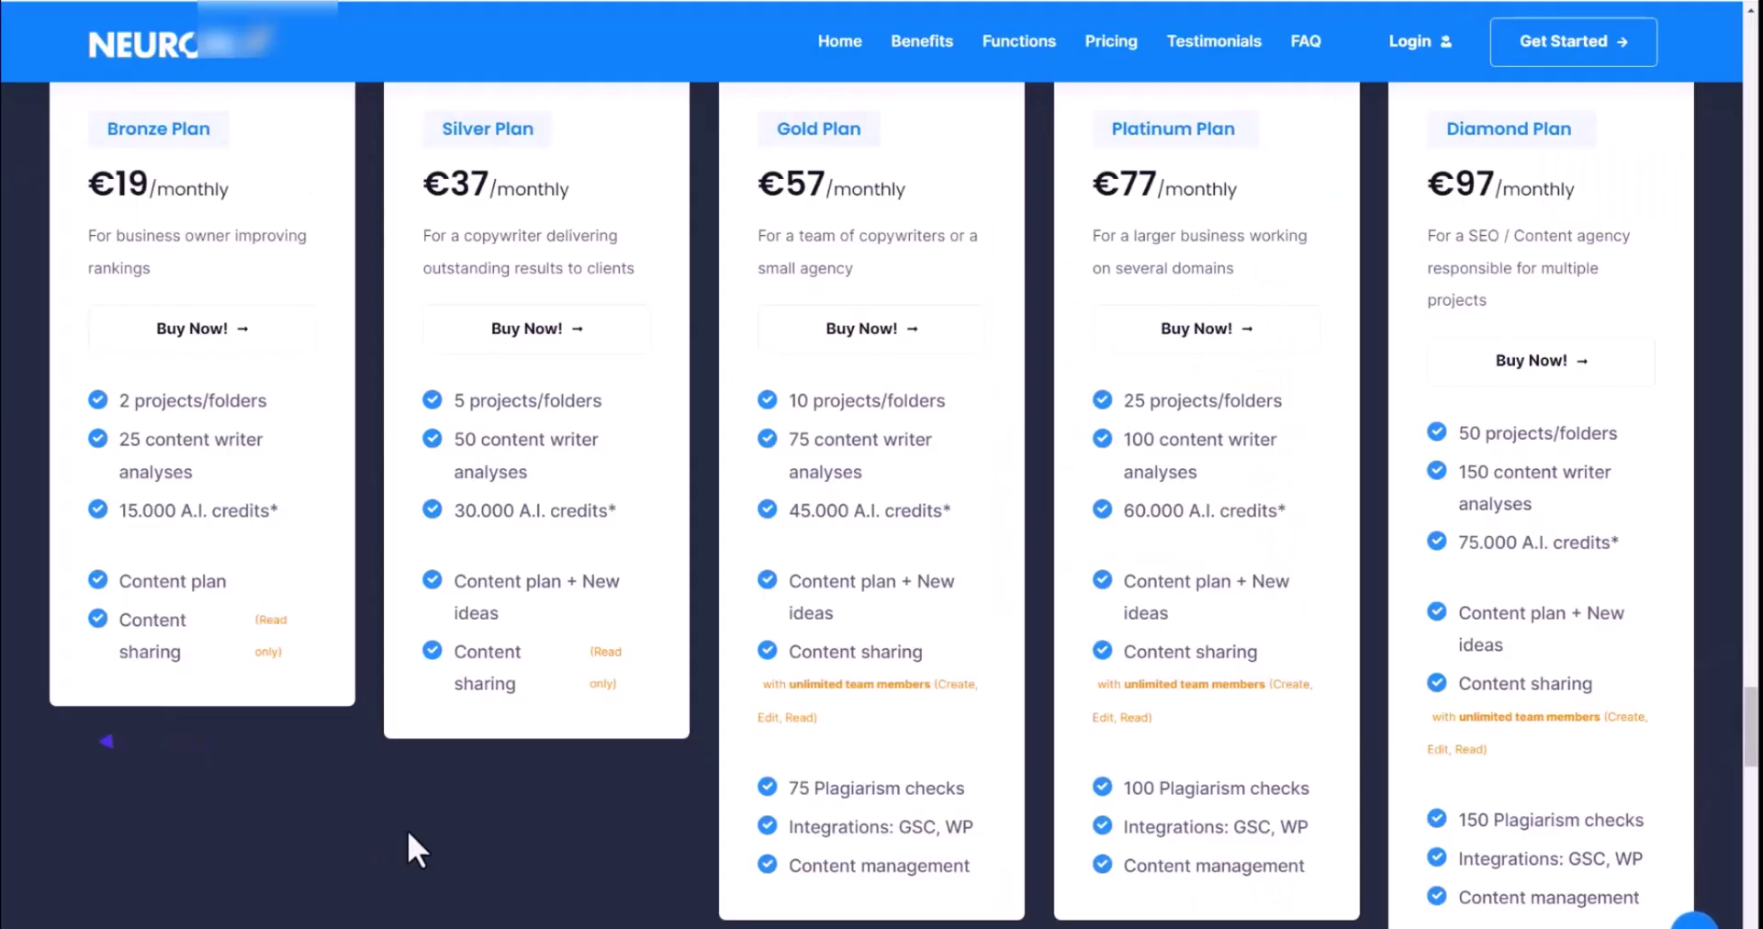
{"action": "scroll", "coordinate": [395, 877], "scroll_direction": "down", "scroll_amount": 1}
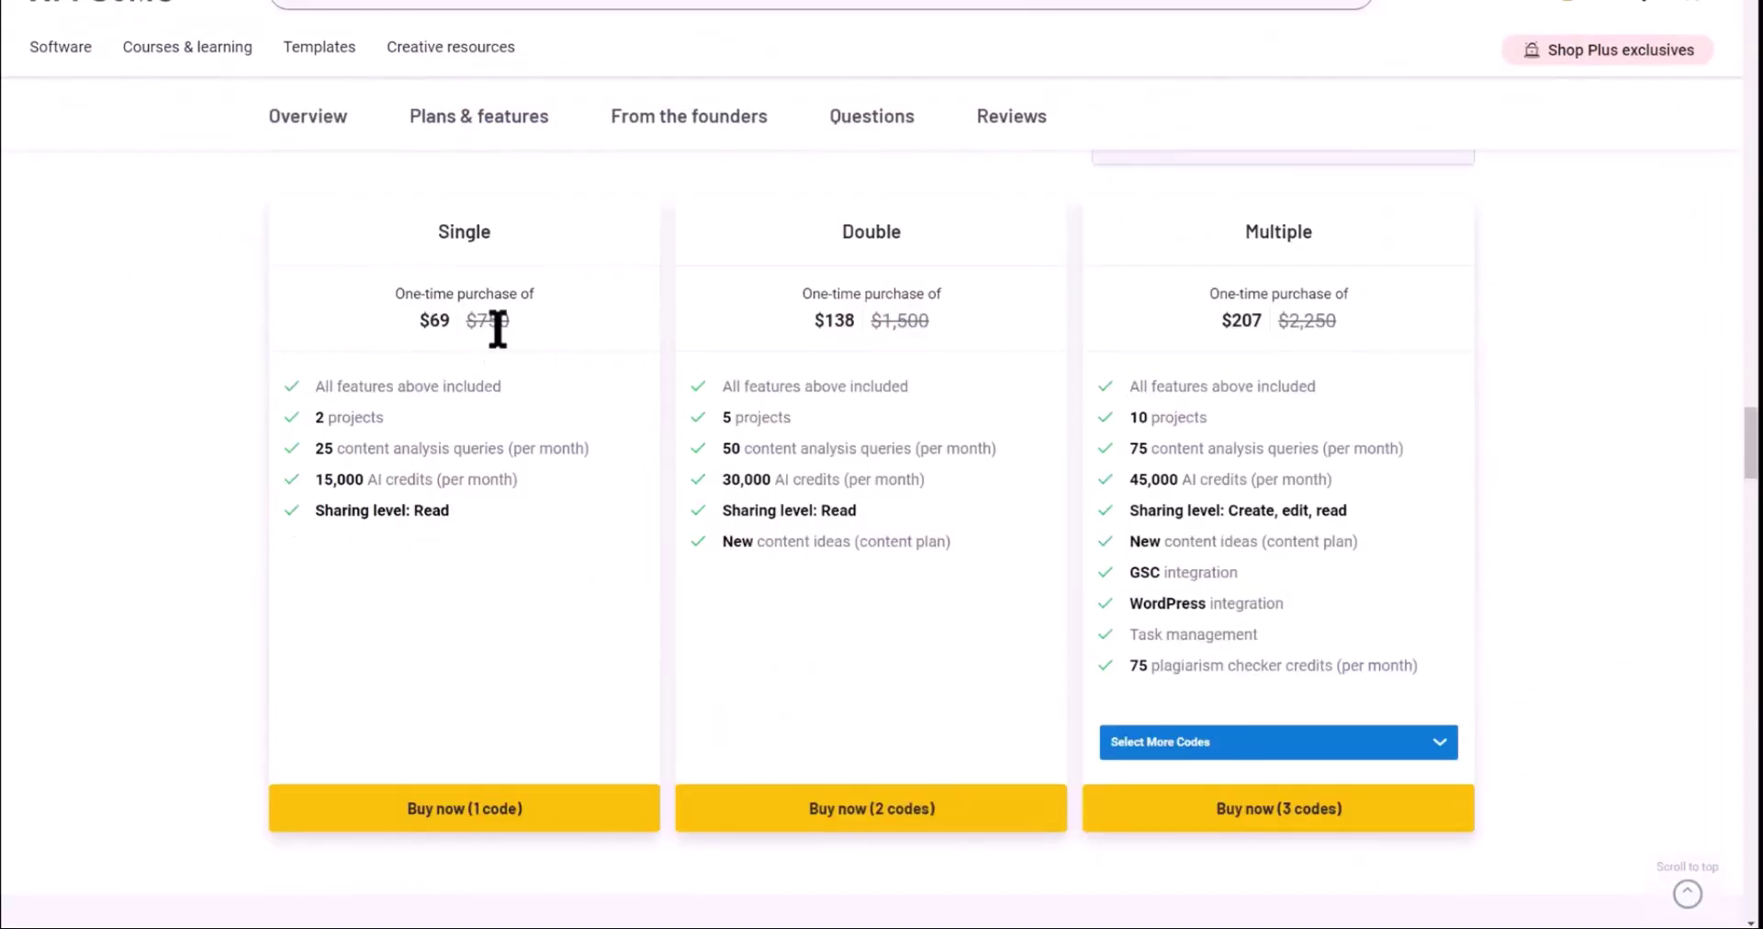
Step: Highlight the lifetime deal prices, including the Single $69 price and 15,000 AI credits
{"action": "left_click_drag", "start_coordinate": [457, 312], "coordinate": [376, 301]}
{"action": "scroll", "coordinate": [311, 322], "scroll_direction": "up", "scroll_amount": 2}
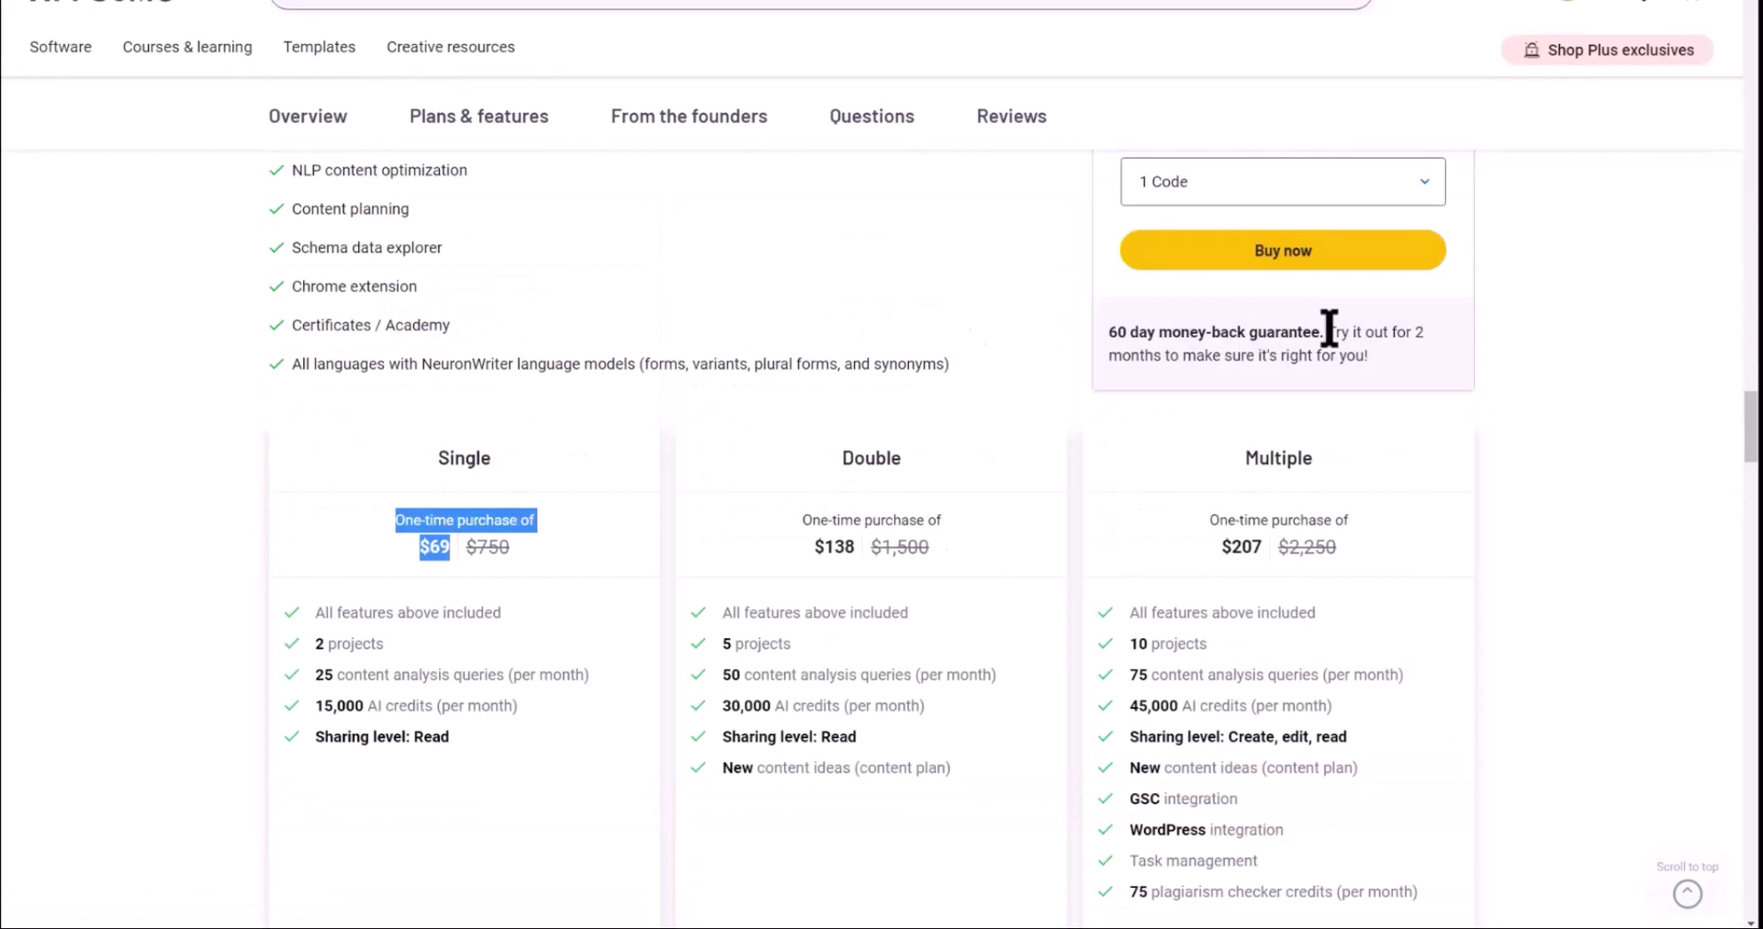
{"action": "left_click_drag", "start_coordinate": [1110, 334], "coordinate": [1326, 341]}
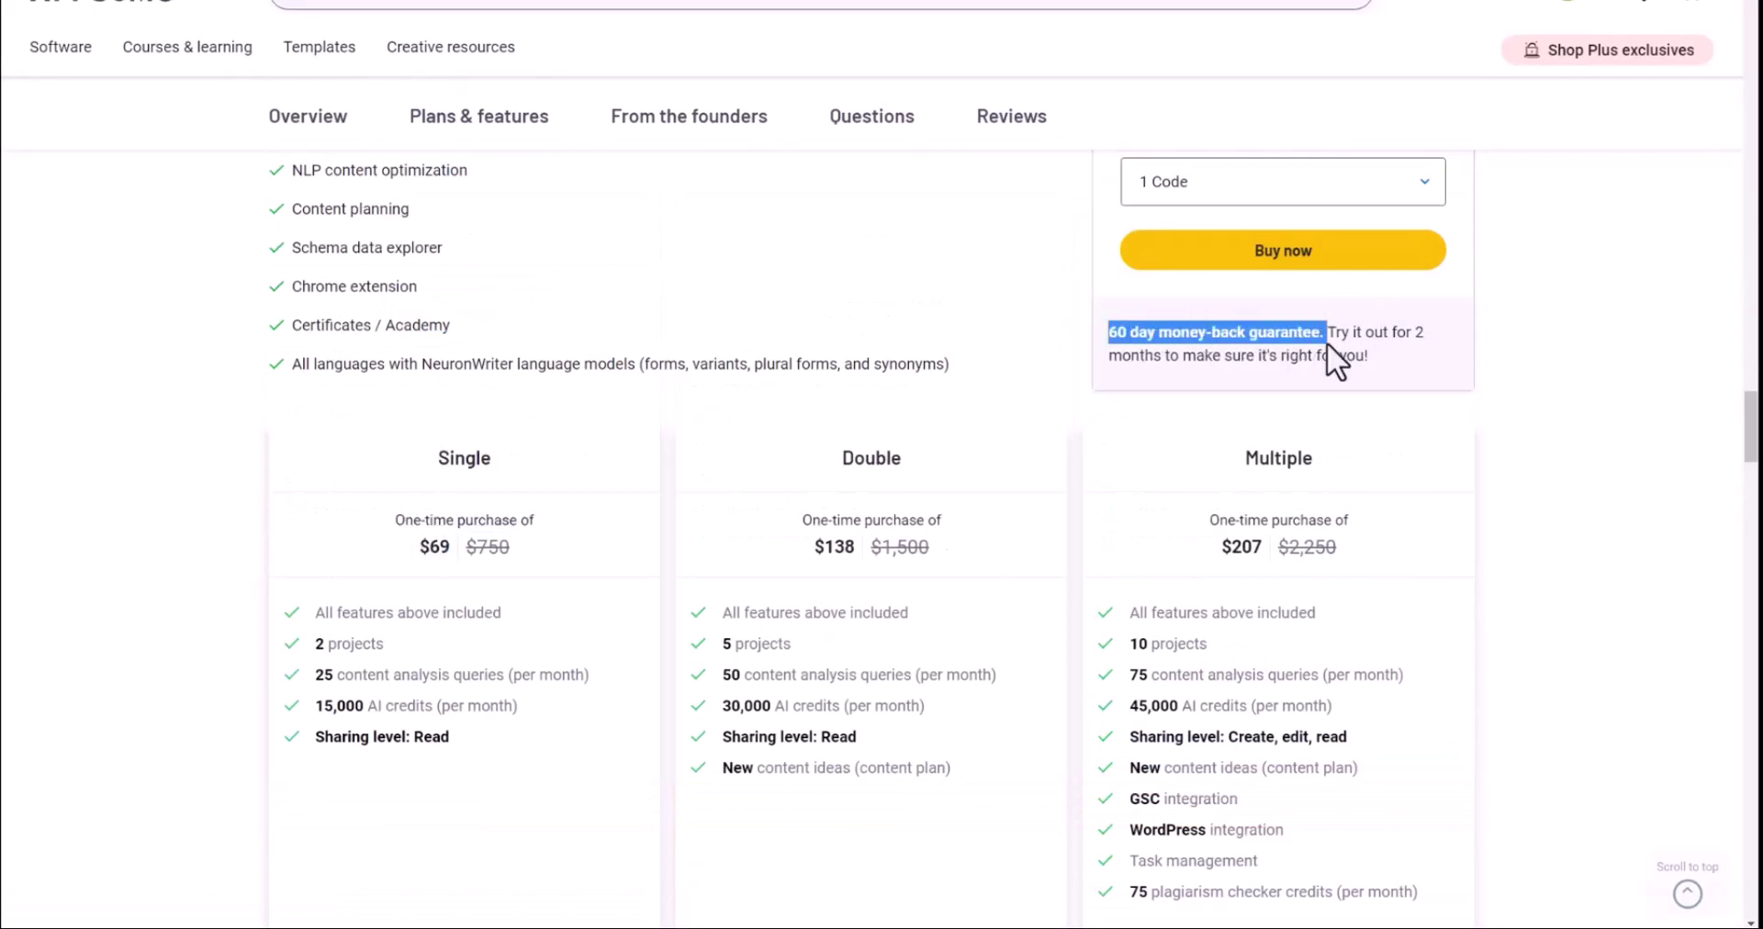
{"action": "scroll", "coordinate": [173, 646], "scroll_direction": "down", "scroll_amount": 2}
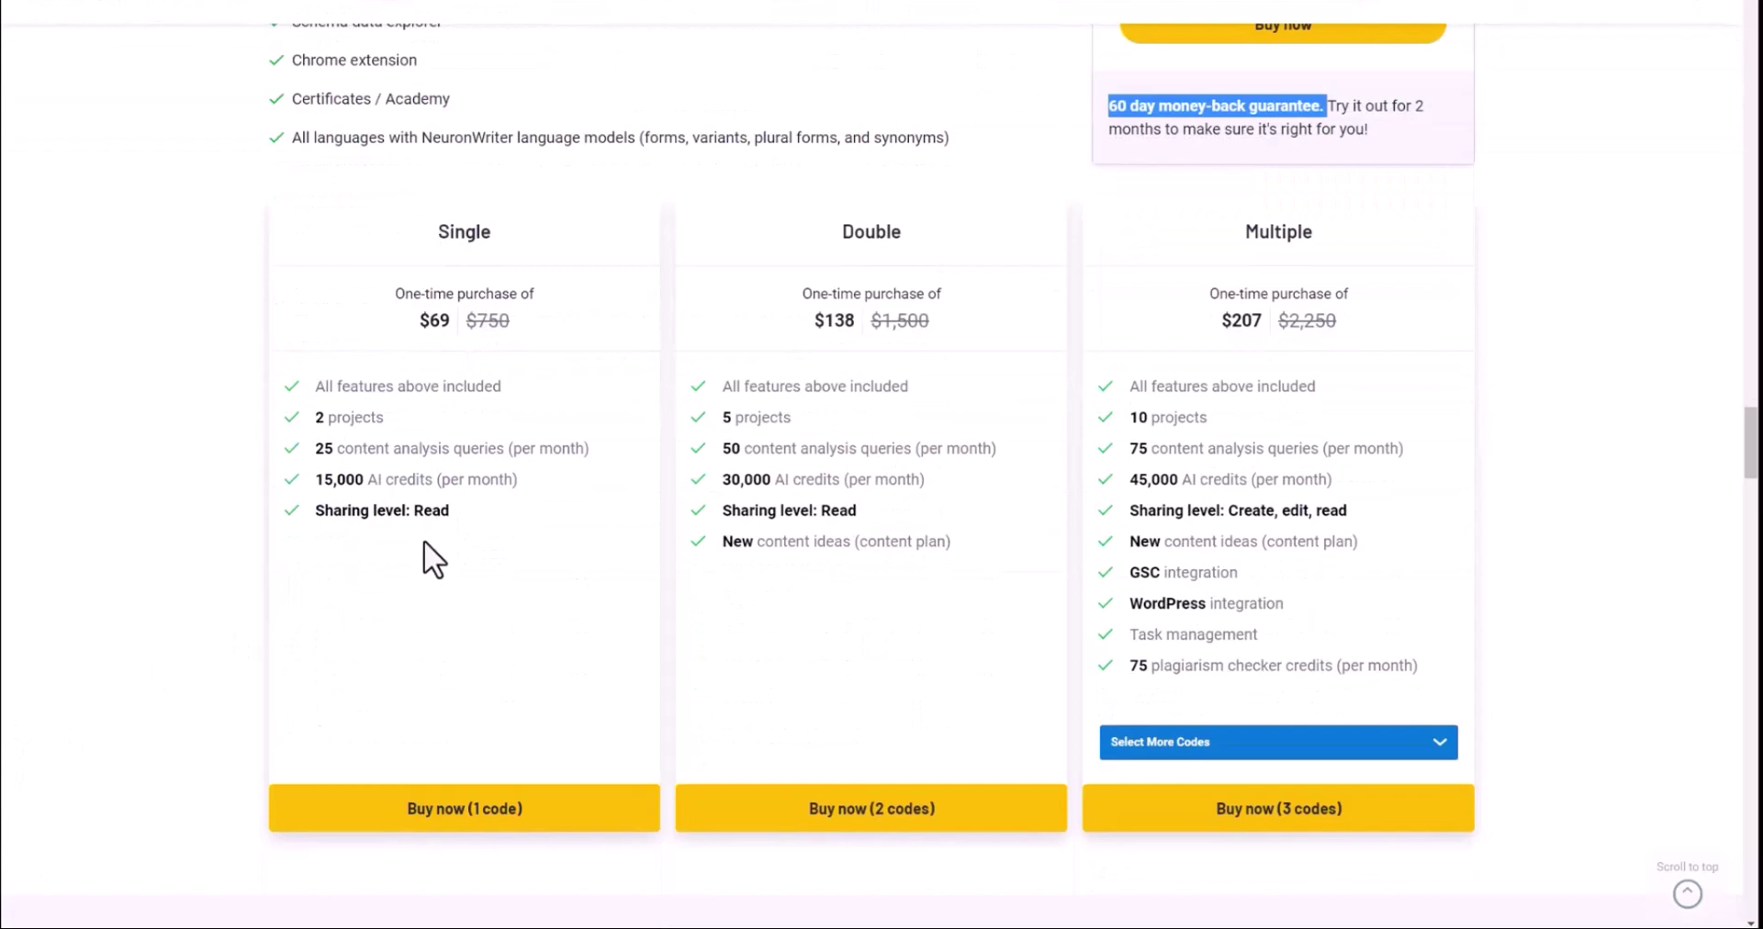
{"action": "left_click_drag", "start_coordinate": [423, 540], "coordinate": [426, 597]}
{"action": "left_click", "coordinate": [394, 544]}
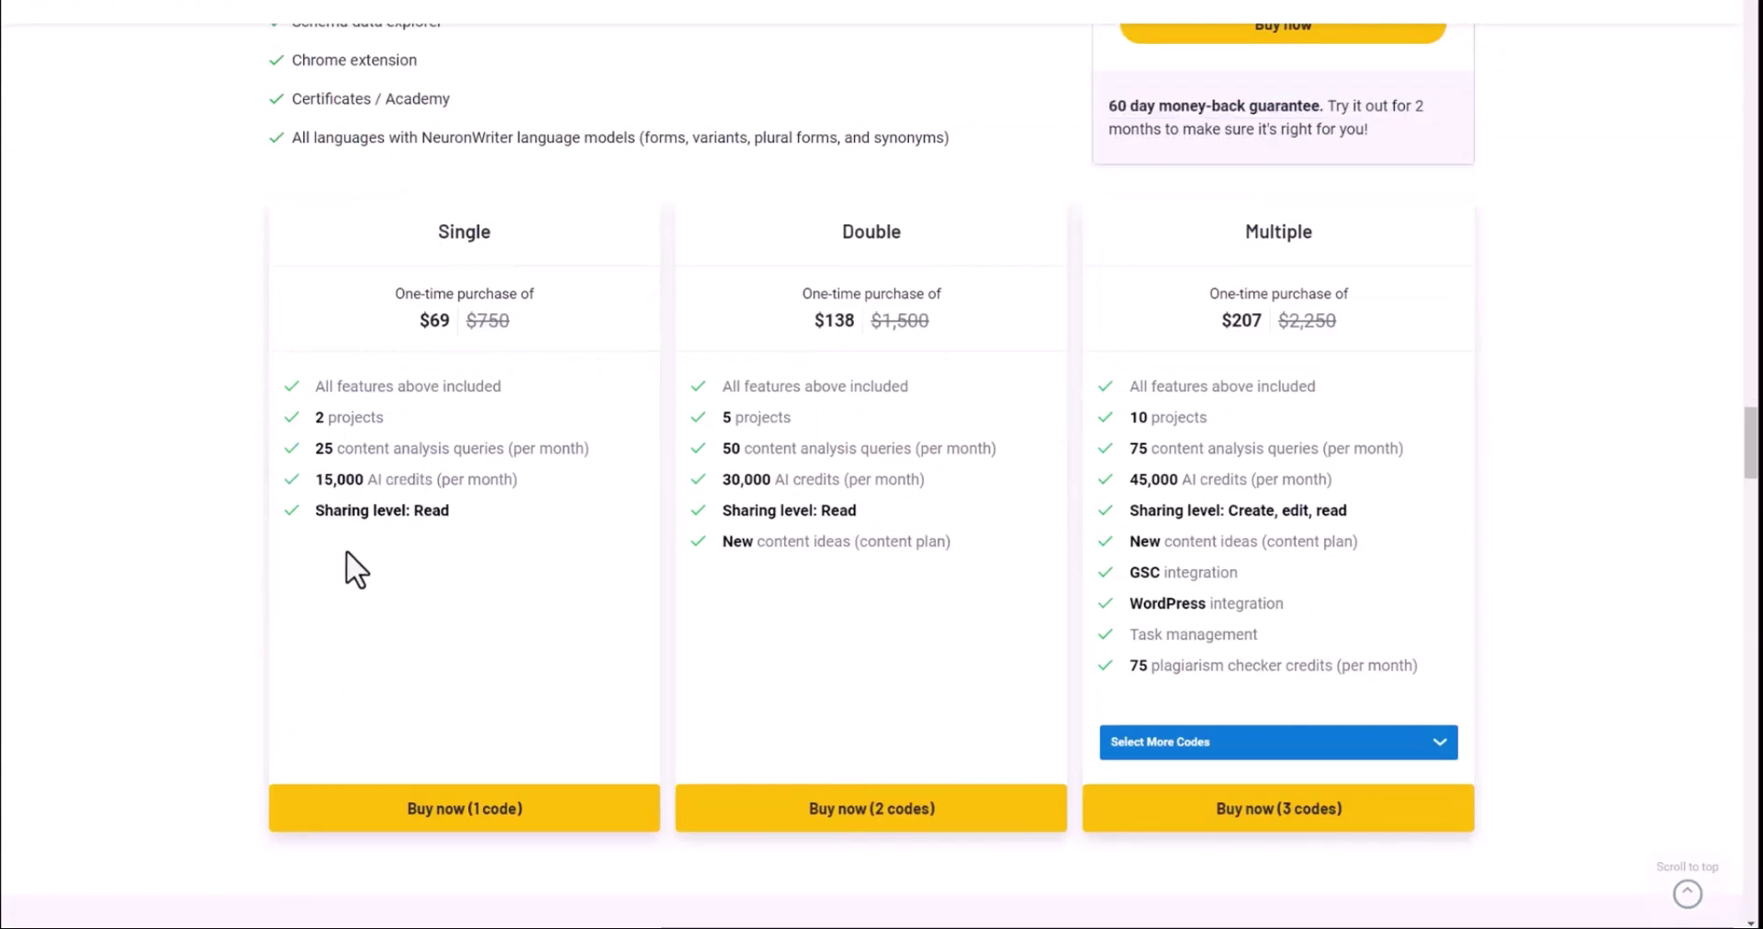
{"action": "left_click_drag", "start_coordinate": [420, 319], "coordinate": [487, 354]}
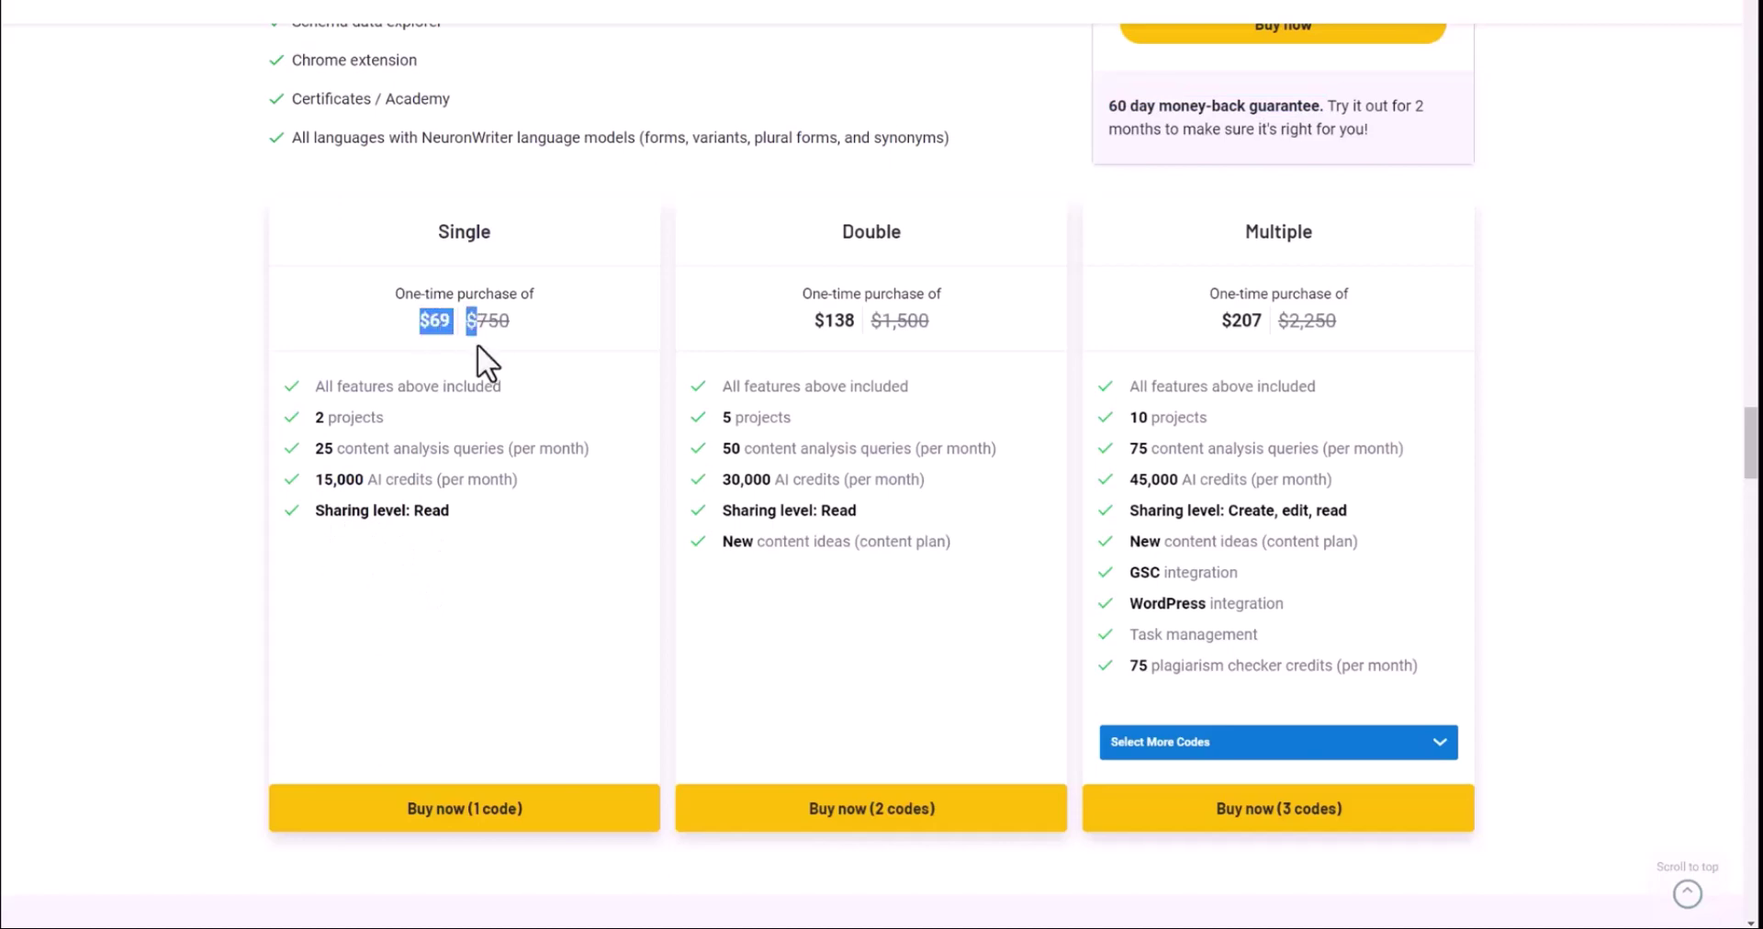
Step: Set the Multiple deal to 7 codes and highlight its 105,000 AI credits per month
{"action": "left_click", "coordinate": [1240, 742]}
{"action": "left_click", "coordinate": [1180, 708]}
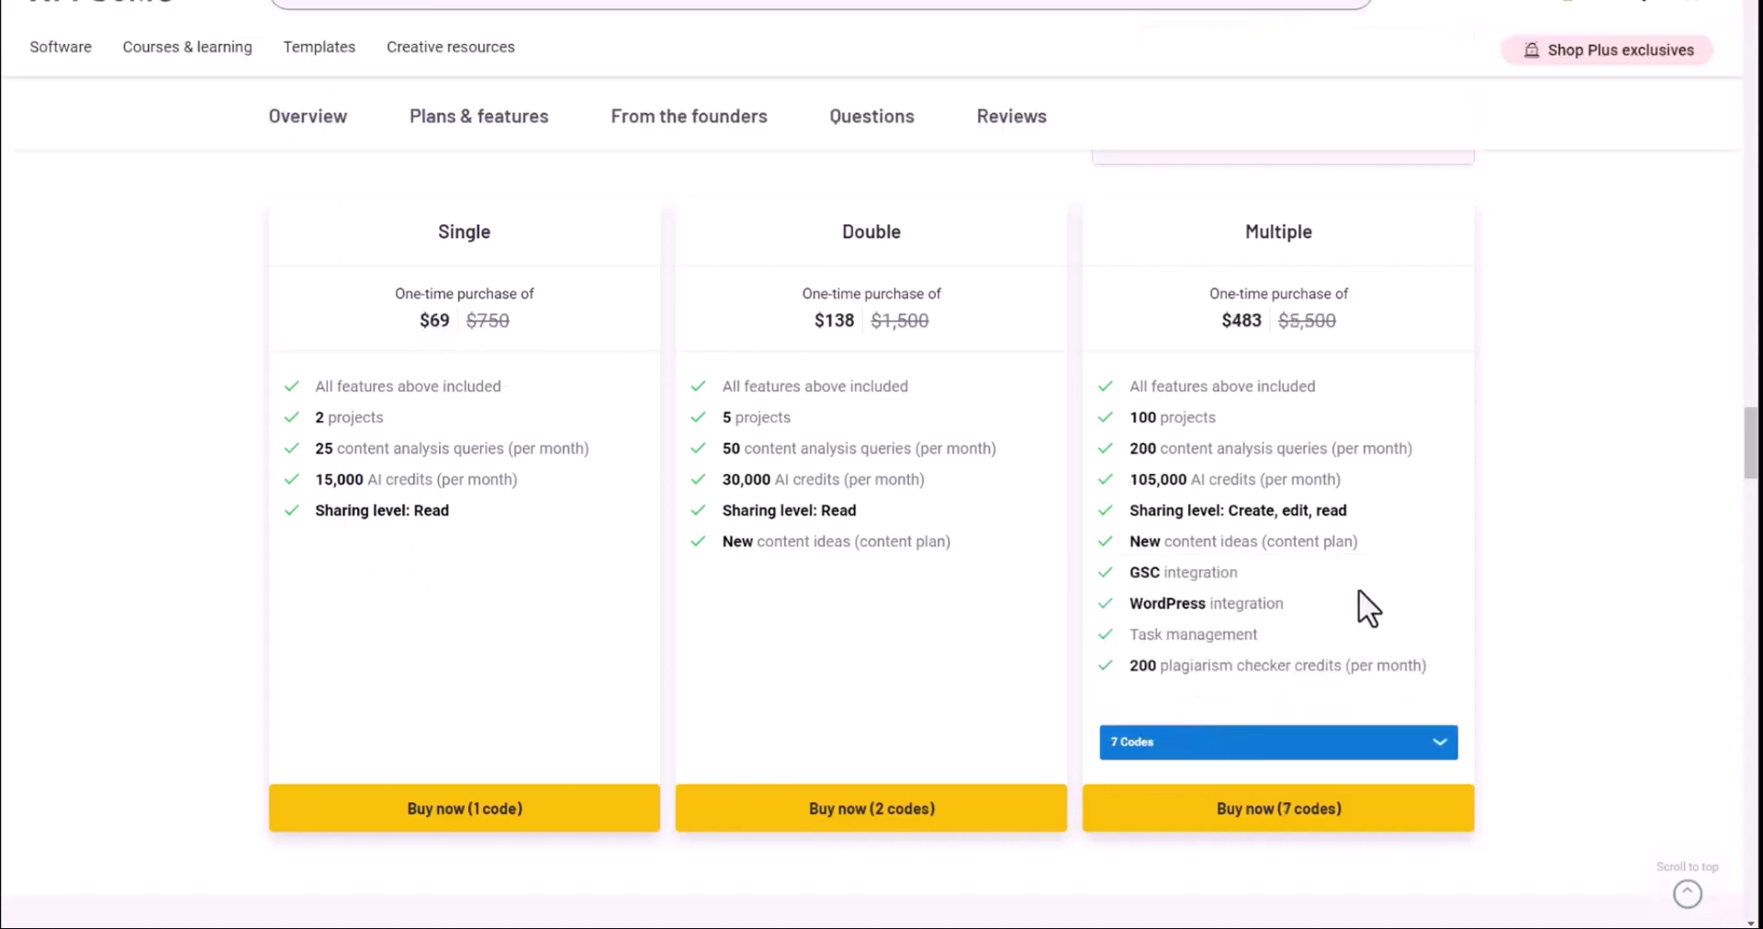
{"action": "left_click_drag", "start_coordinate": [1129, 479], "coordinate": [1363, 468]}
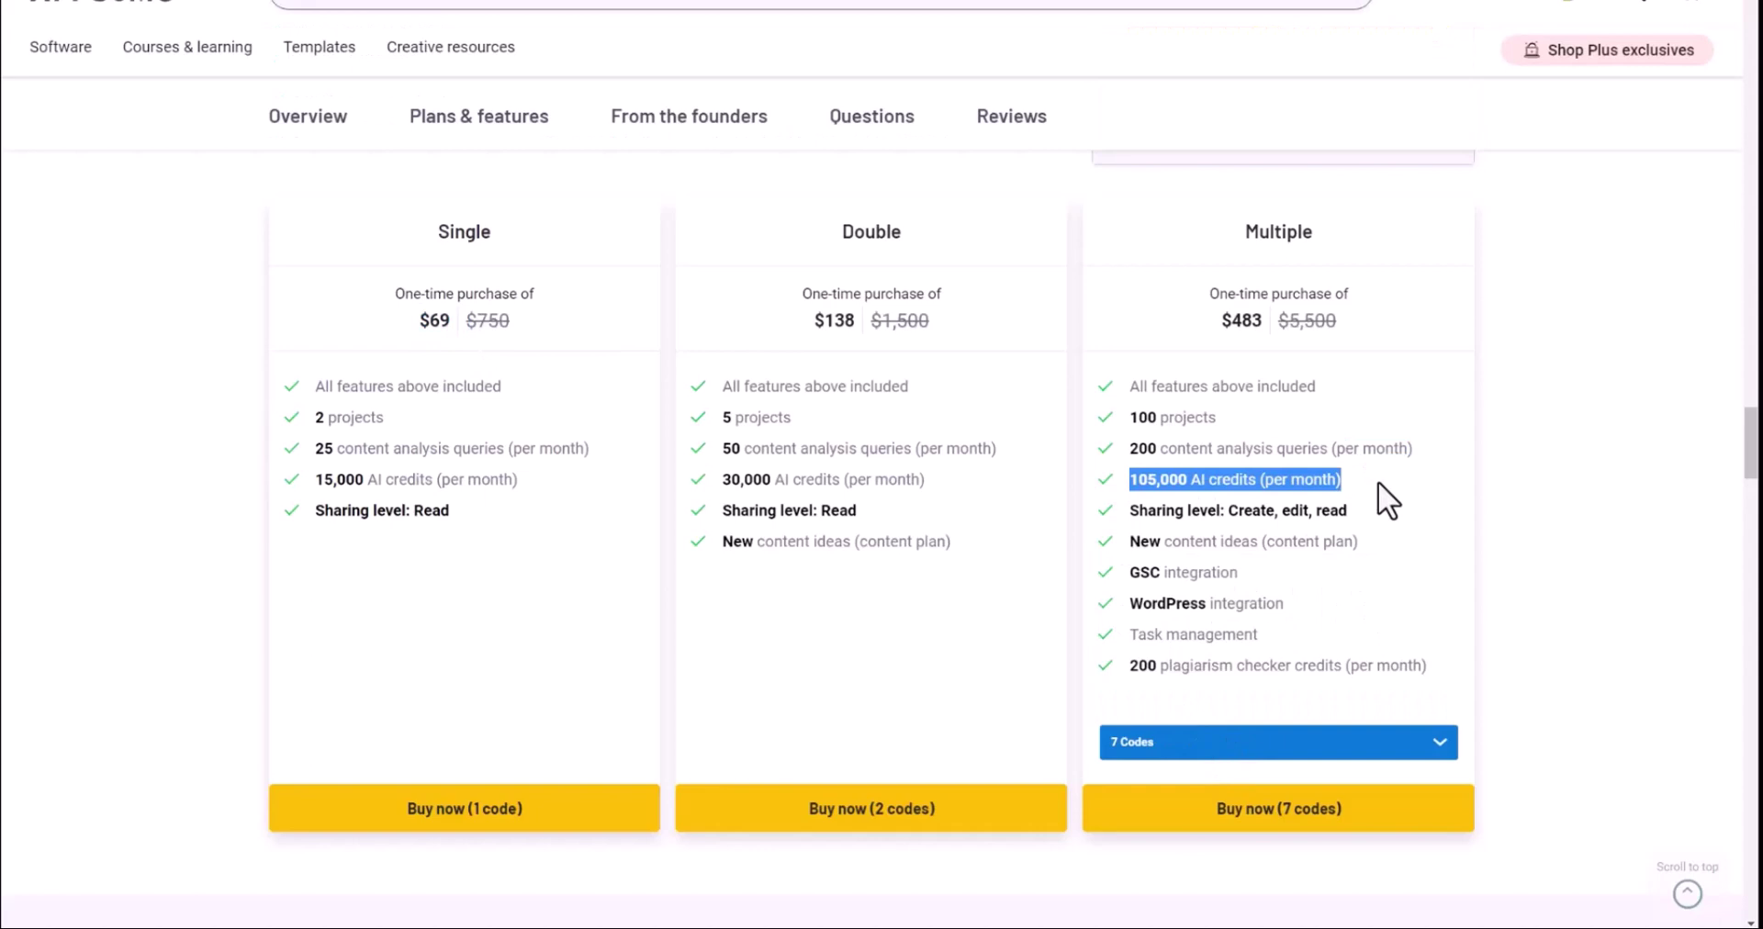